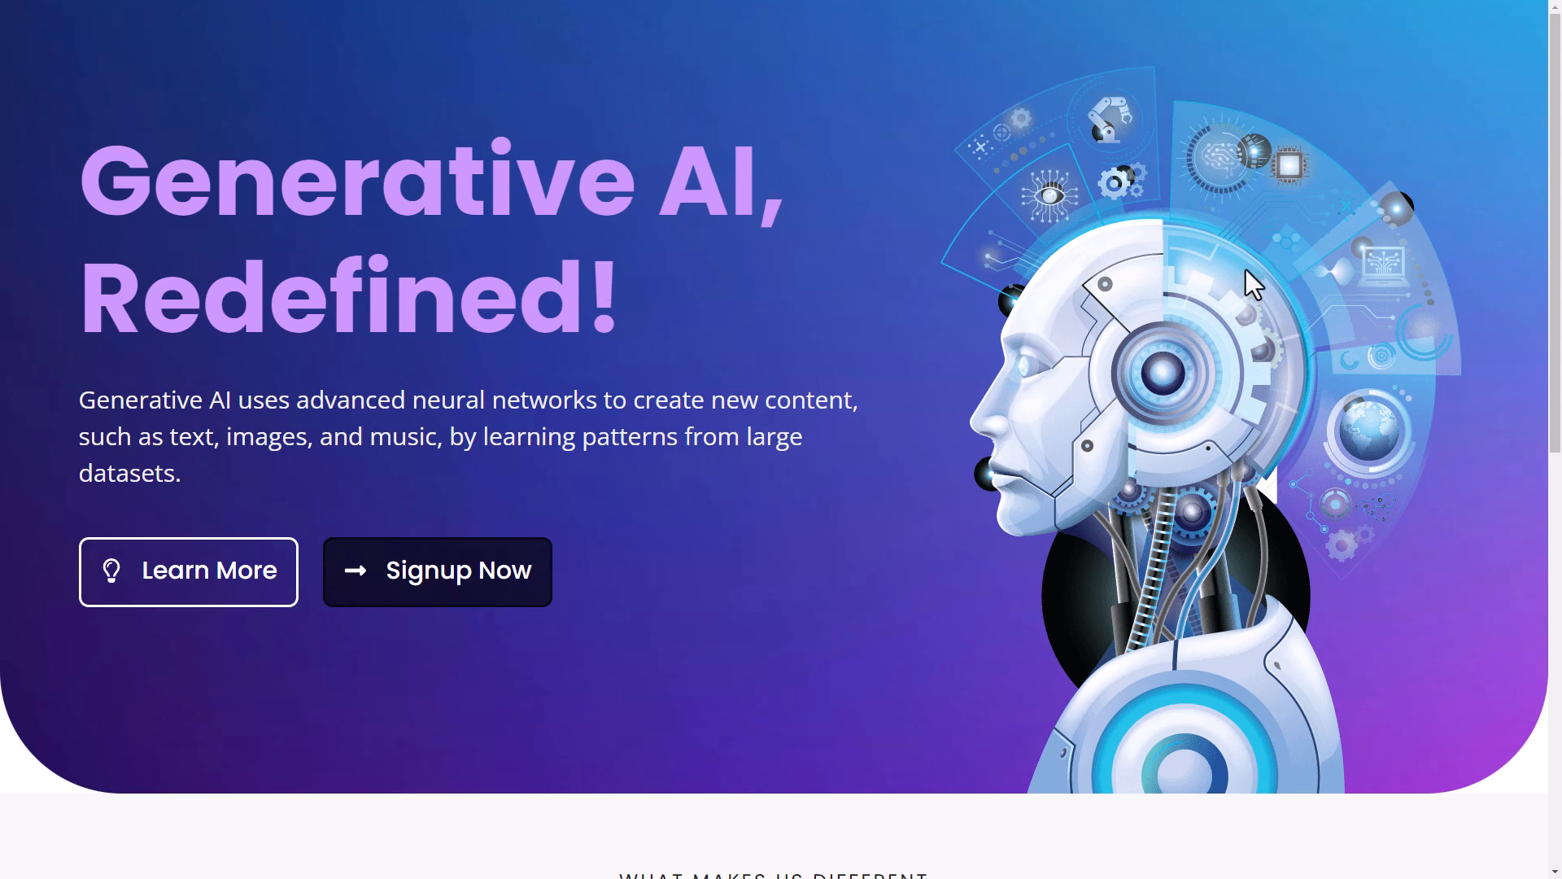
- Review the Animated Text page's hero heading and lower sections, and the animated-text.css gist on GitHub
{"action": "left_click_drag", "start_coordinate": [1555, 51], "coordinate": [1466, 71]}
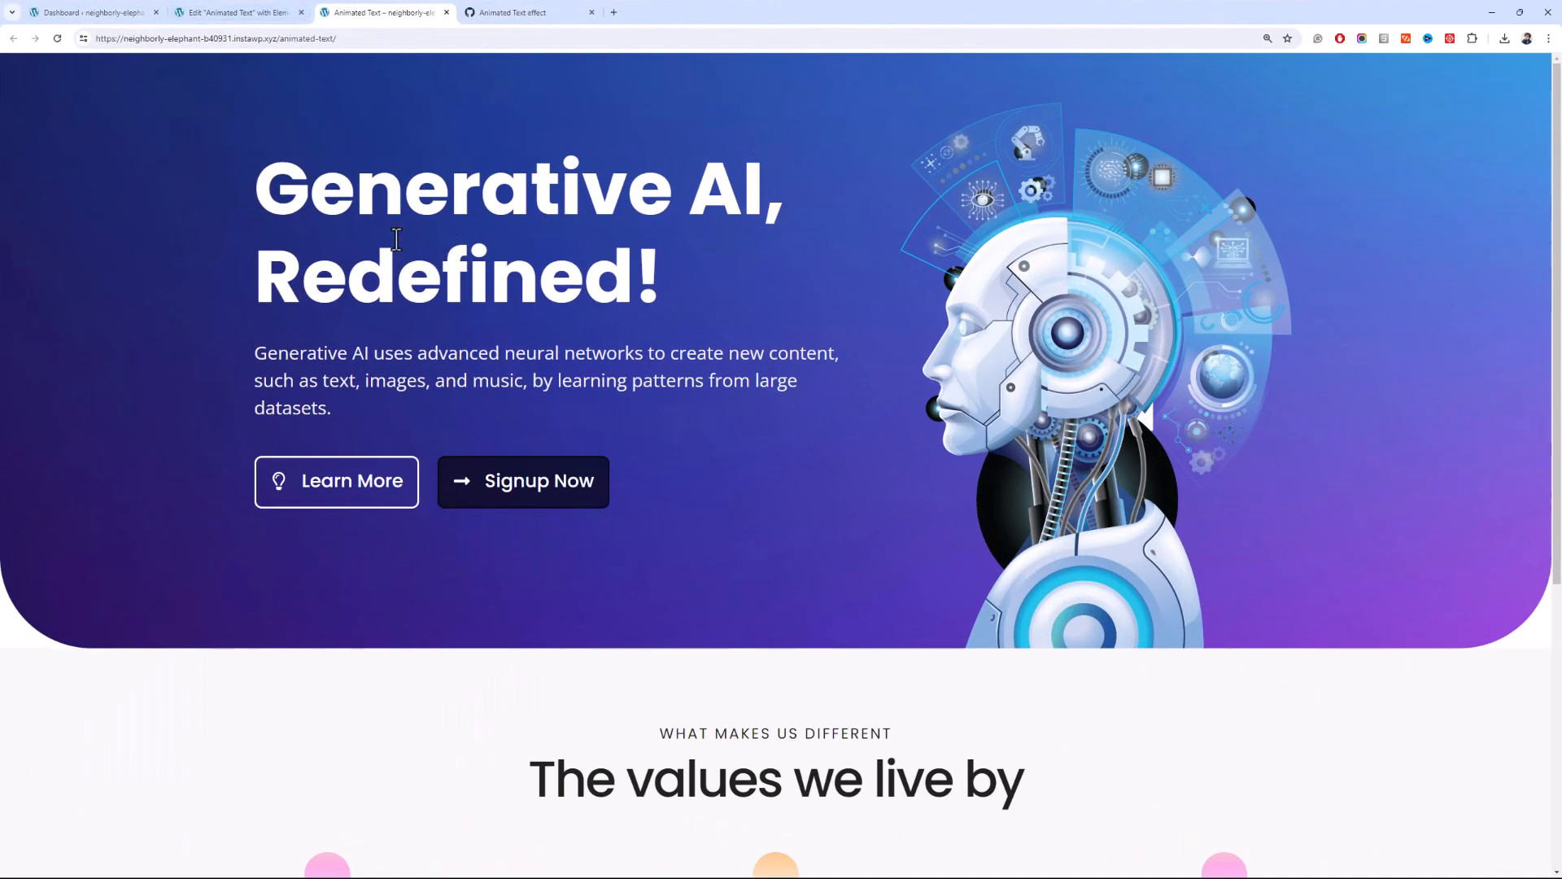
{"action": "scroll", "coordinate": [1542, 148], "scroll_direction": "down", "scroll_amount": 5}
{"action": "scroll", "coordinate": [1554, 122], "scroll_direction": "up", "scroll_amount": 5}
{"action": "left_click", "coordinate": [521, 12]}
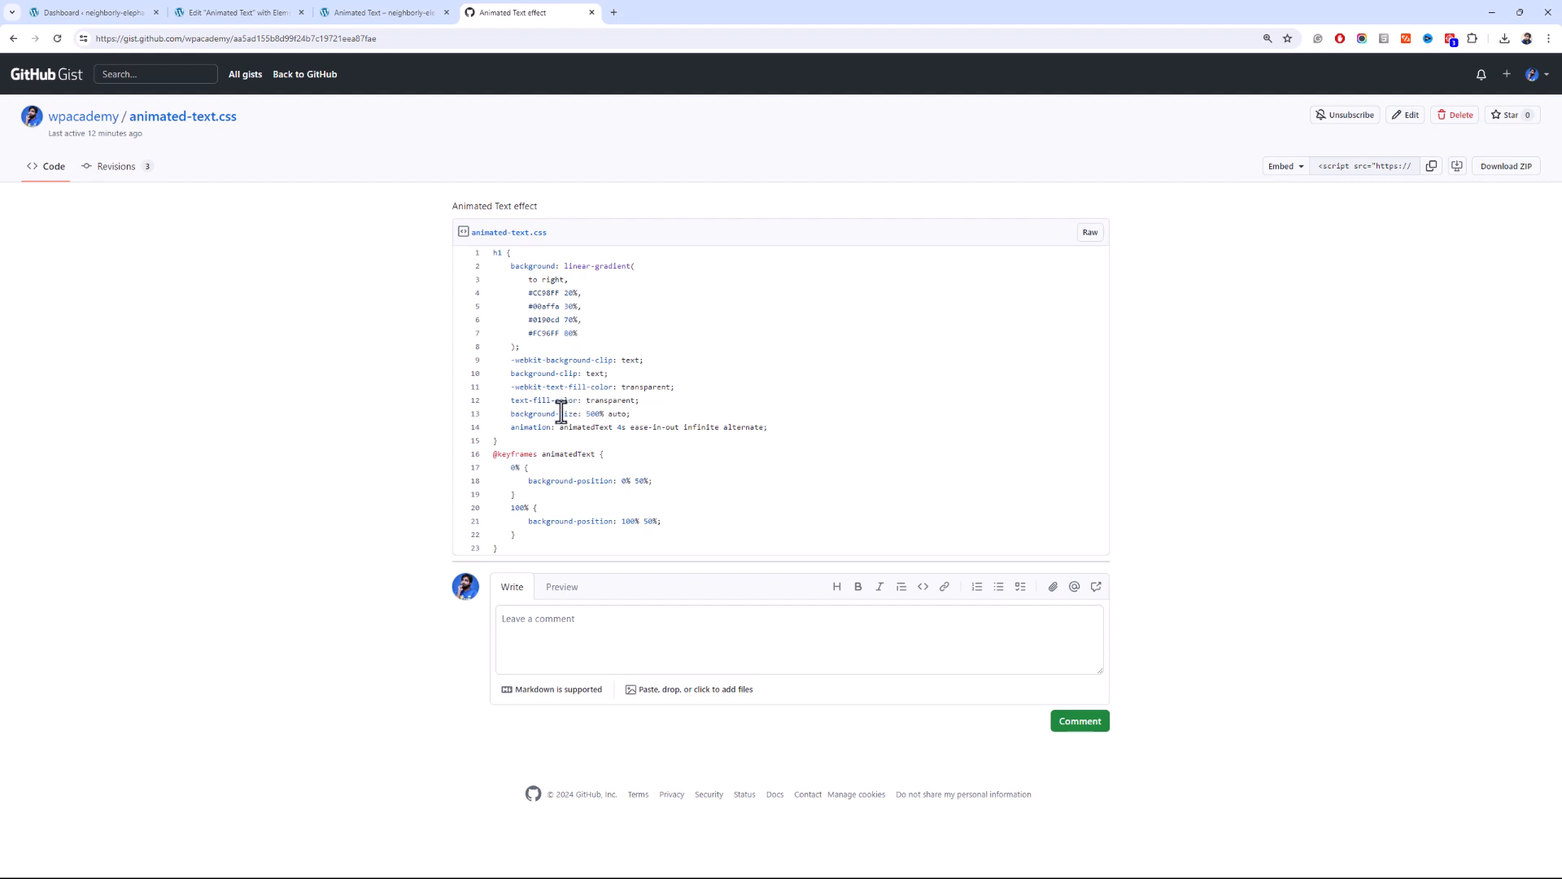
{"action": "left_click", "coordinate": [431, 13]}
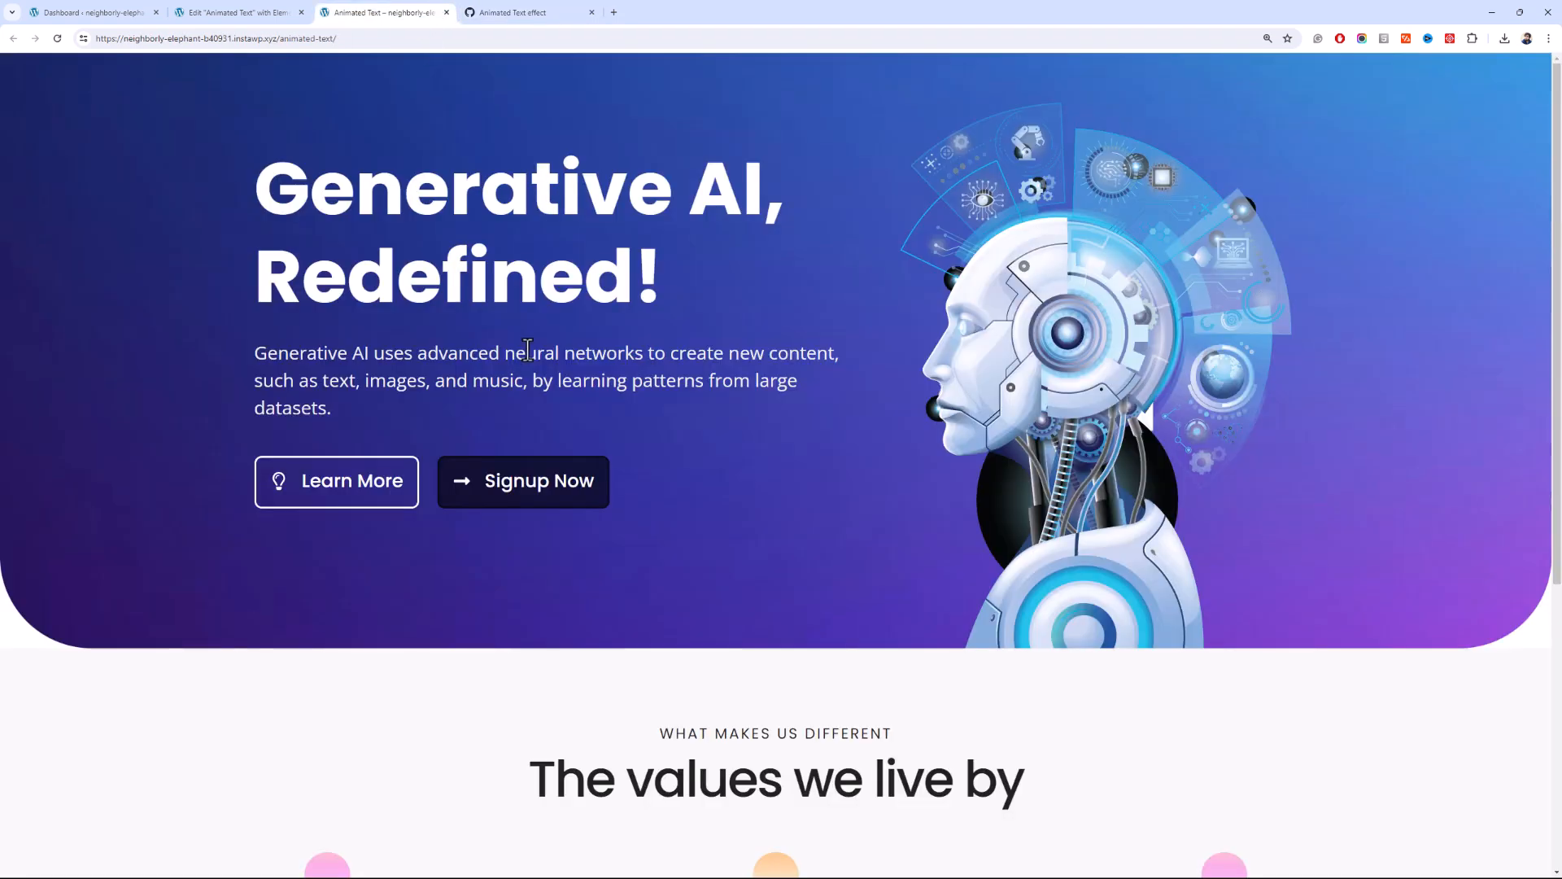
{"action": "left_click_drag", "start_coordinate": [674, 300], "coordinate": [270, 189]}
{"action": "left_click", "coordinate": [273, 189]}
{"action": "scroll", "coordinate": [337, 294], "scroll_direction": "down", "scroll_amount": 5}
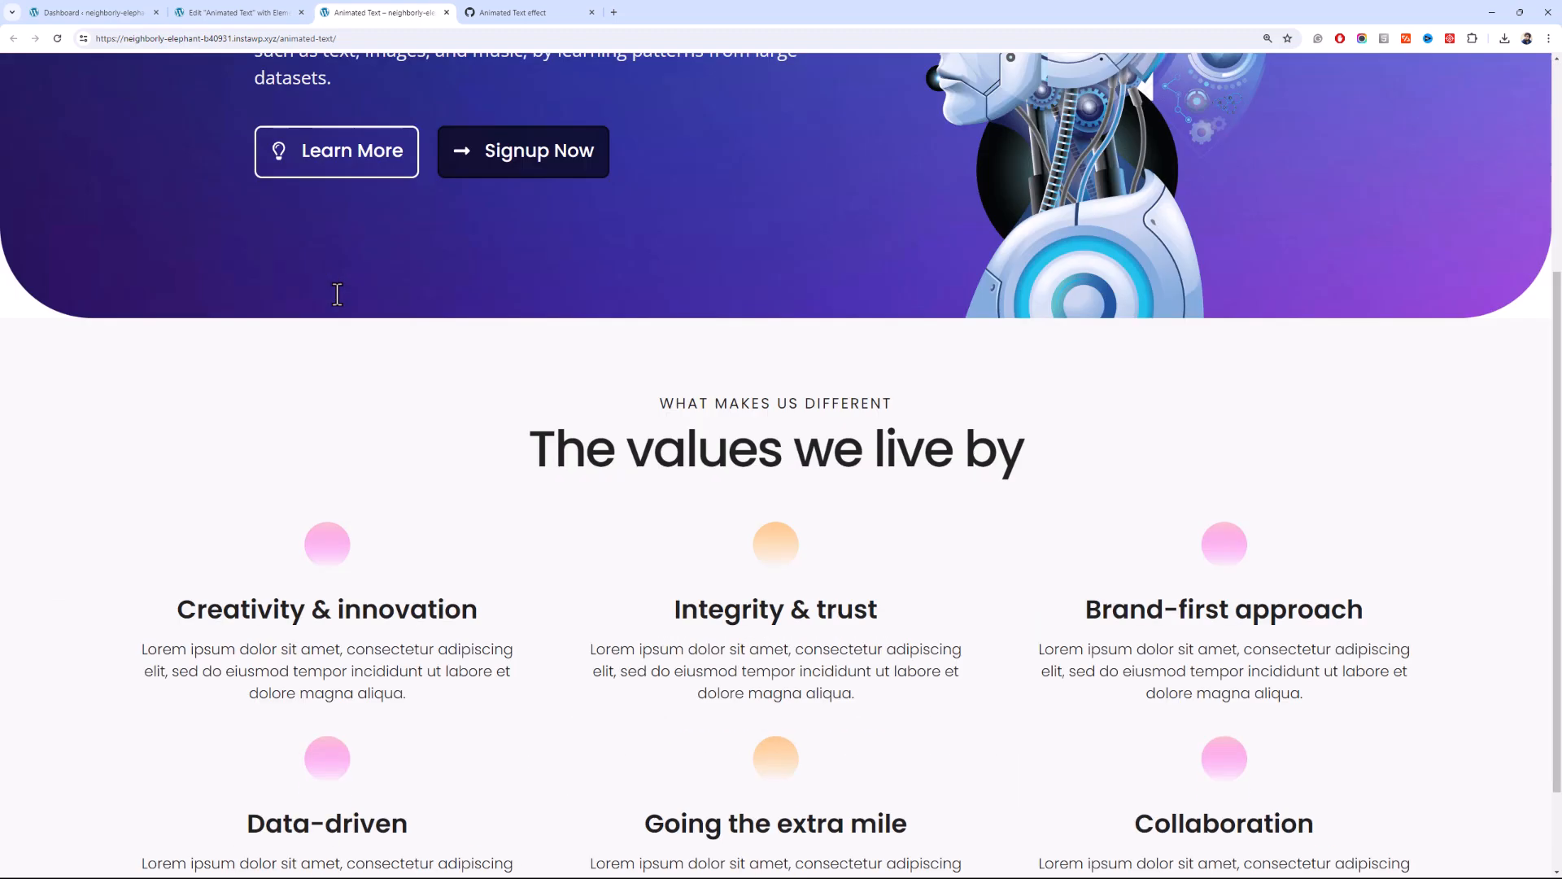
{"action": "scroll", "coordinate": [337, 295], "scroll_direction": "up", "scroll_amount": 5}
{"action": "left_click", "coordinate": [253, 13]}
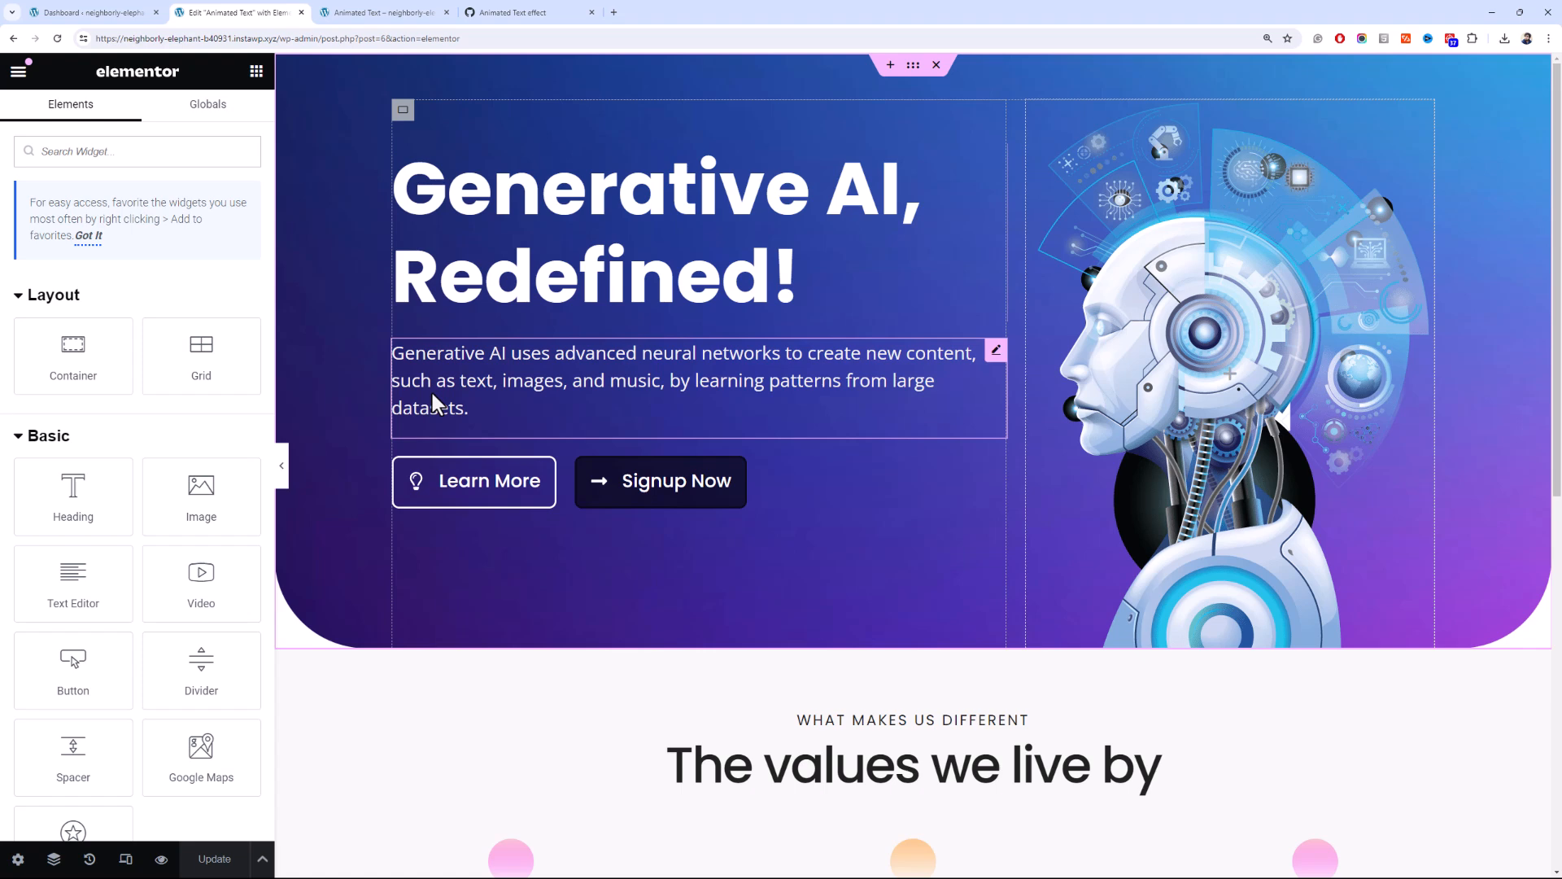
- Copy the full animated-text.css code, lines 1 to 23, from the GitHub gist
{"action": "left_click", "coordinate": [495, 16]}
{"action": "left_click_drag", "start_coordinate": [497, 534], "coordinate": [493, 254]}
{"action": "right_click", "coordinate": [506, 260]}
{"action": "left_click", "coordinate": [543, 273]}
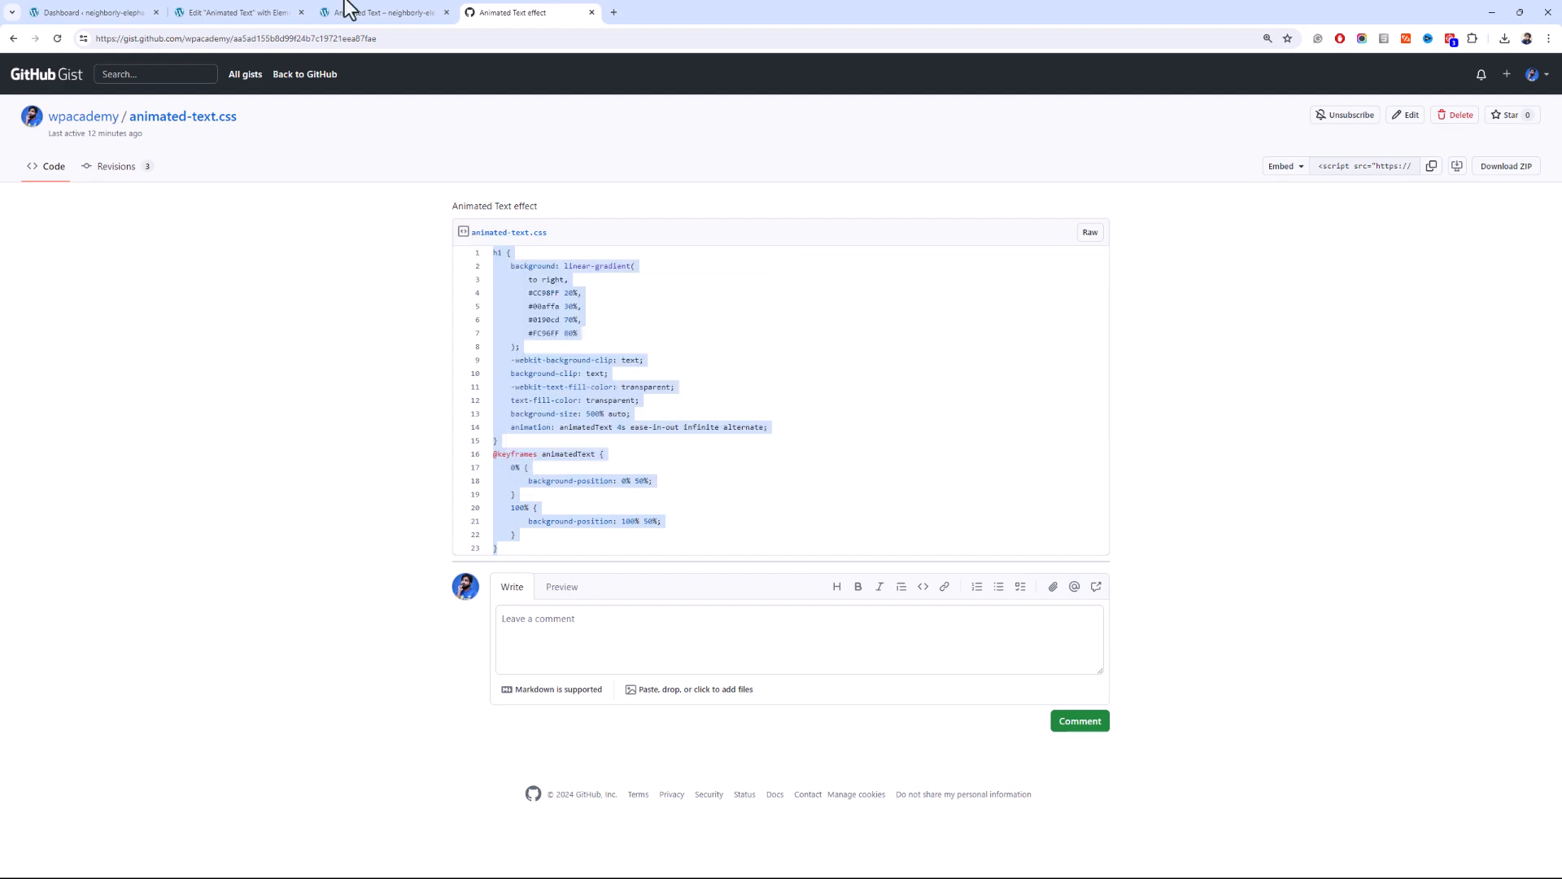
- Select the "Generative AI, Redefined!" heading in the Elementor editor and show its Custom CSS settings
{"action": "left_click", "coordinate": [236, 13]}
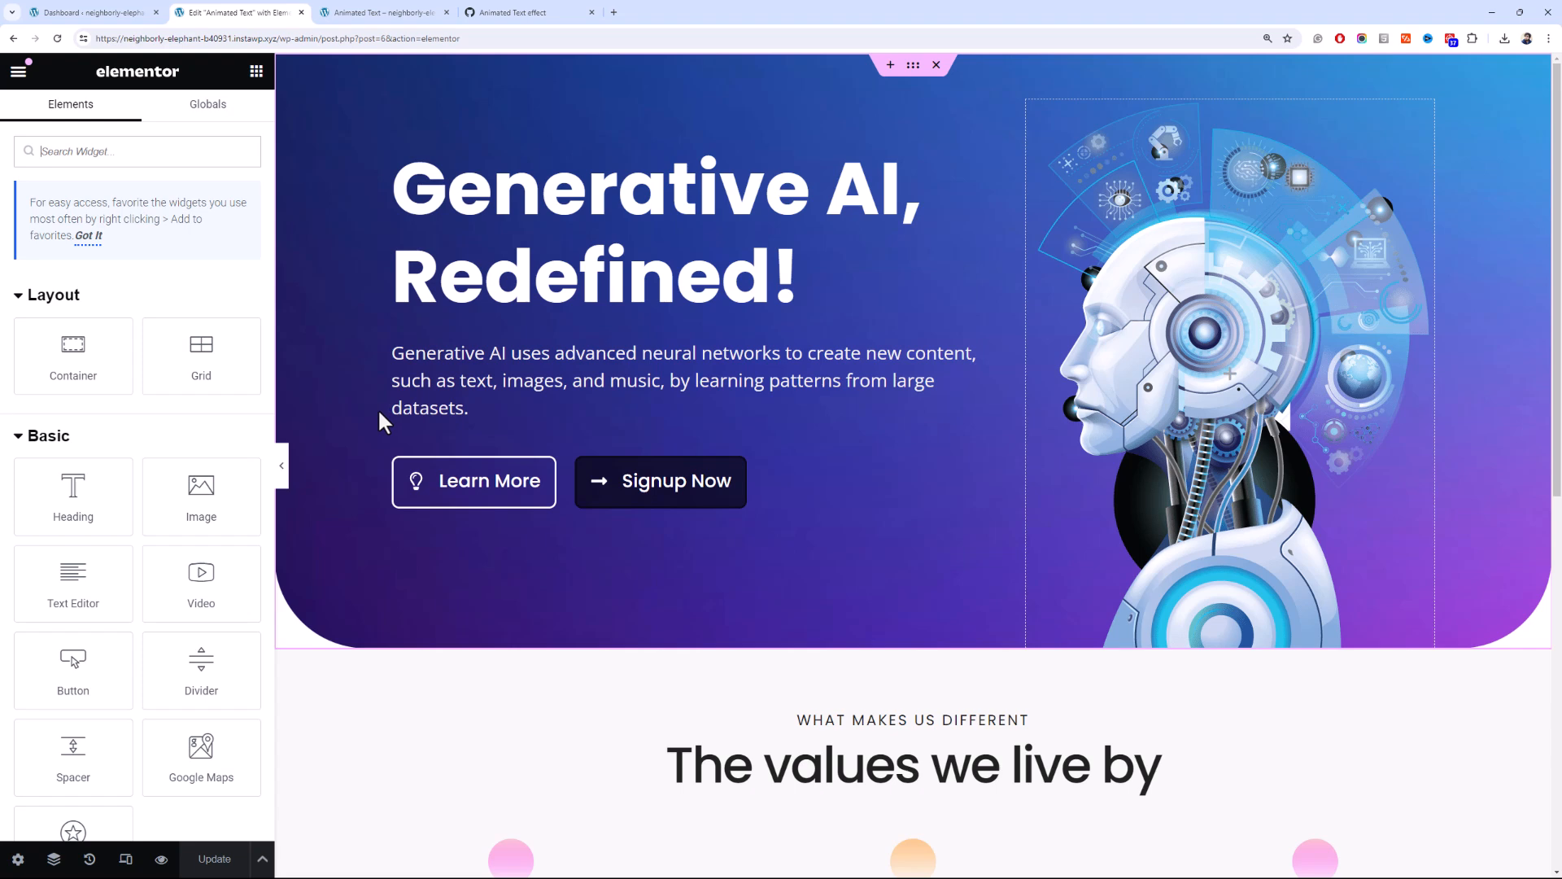
{"action": "left_click", "coordinate": [564, 206]}
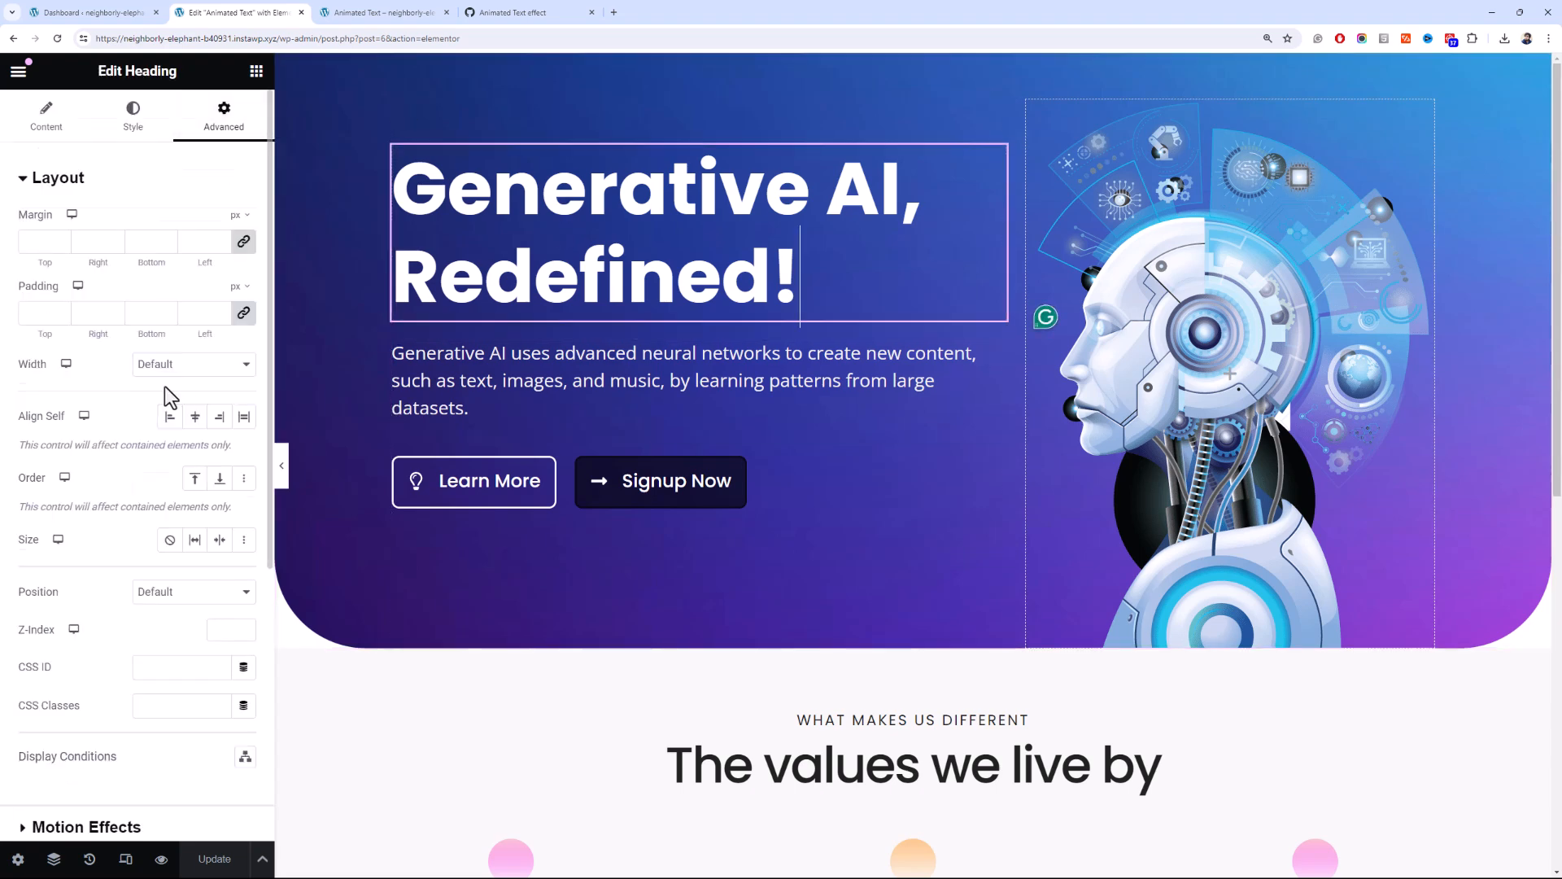
{"action": "scroll", "coordinate": [155, 569], "scroll_direction": "down", "scroll_amount": 5}
{"action": "left_click", "coordinate": [139, 708]}
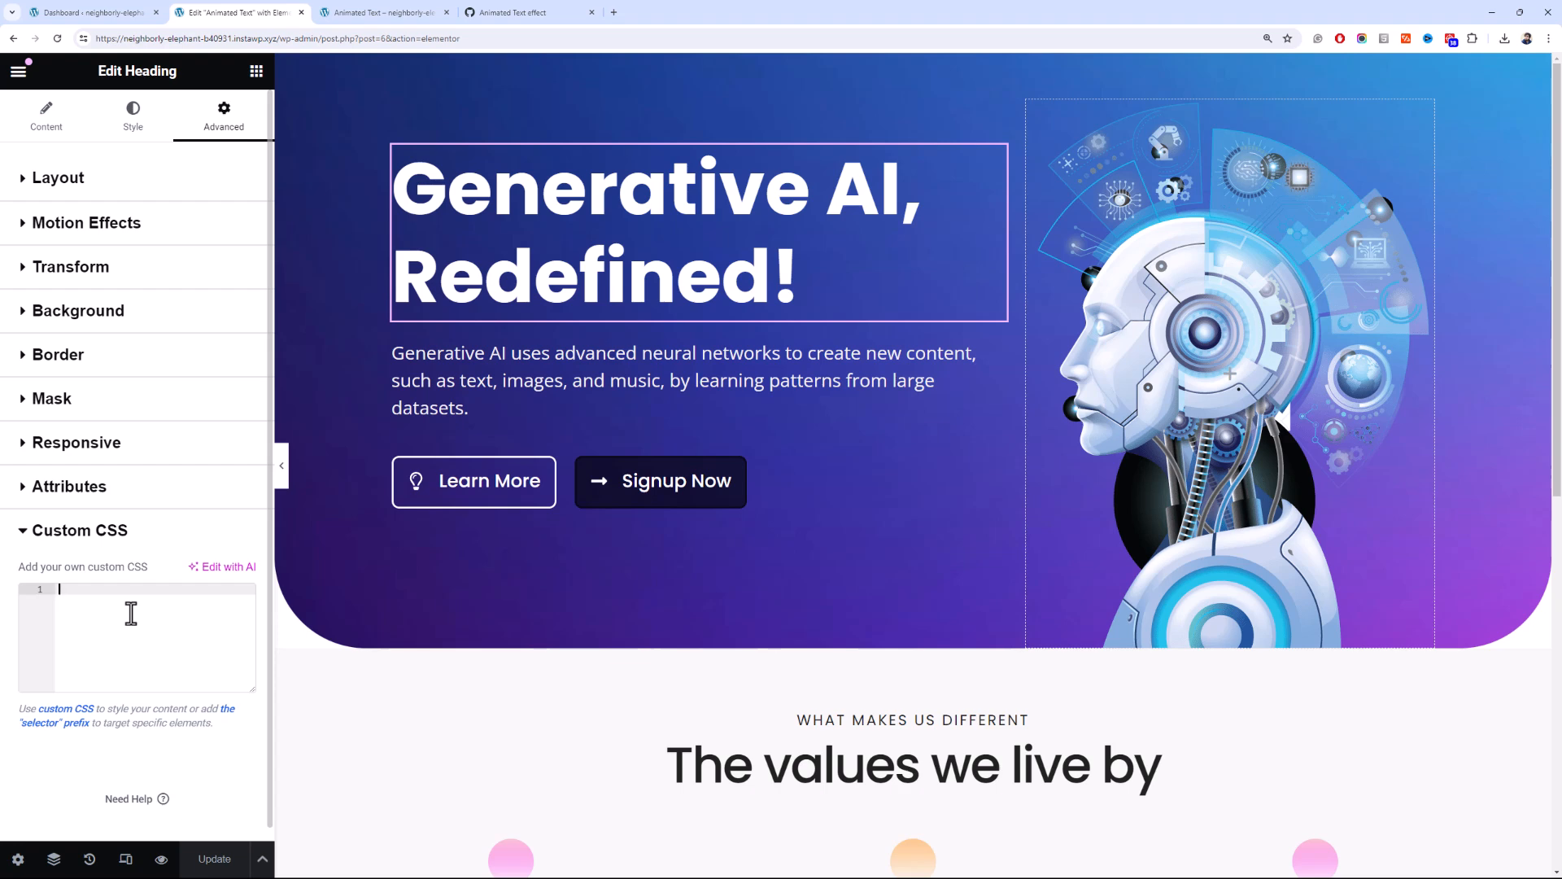
- Assign the CSS class animated-text to the hero heading and update the page
{"action": "left_click", "coordinate": [157, 181]}
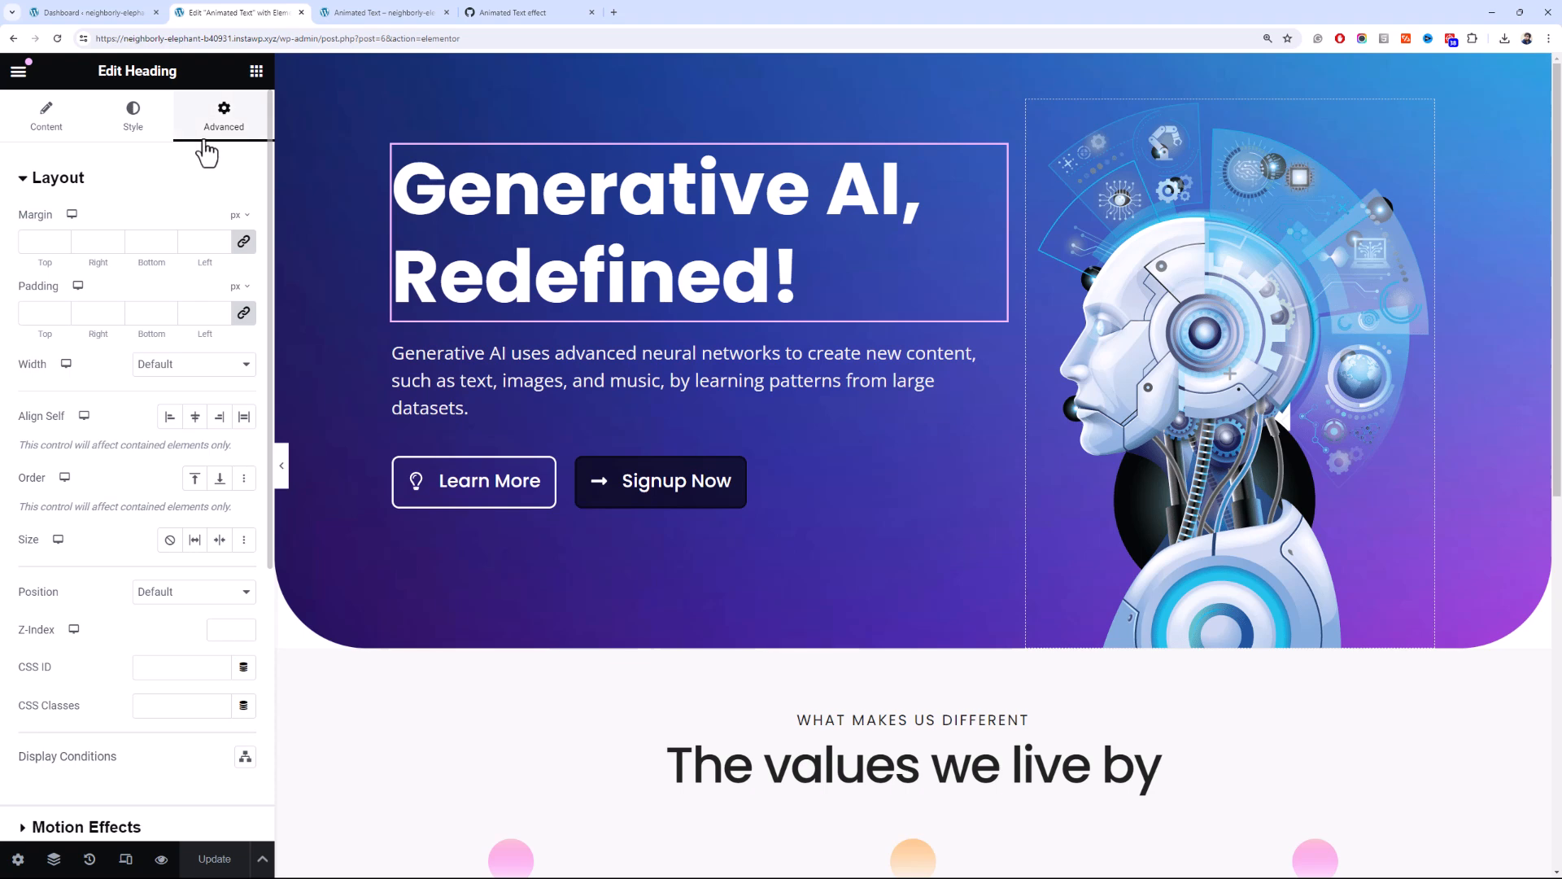
{"action": "left_click", "coordinate": [167, 702]}
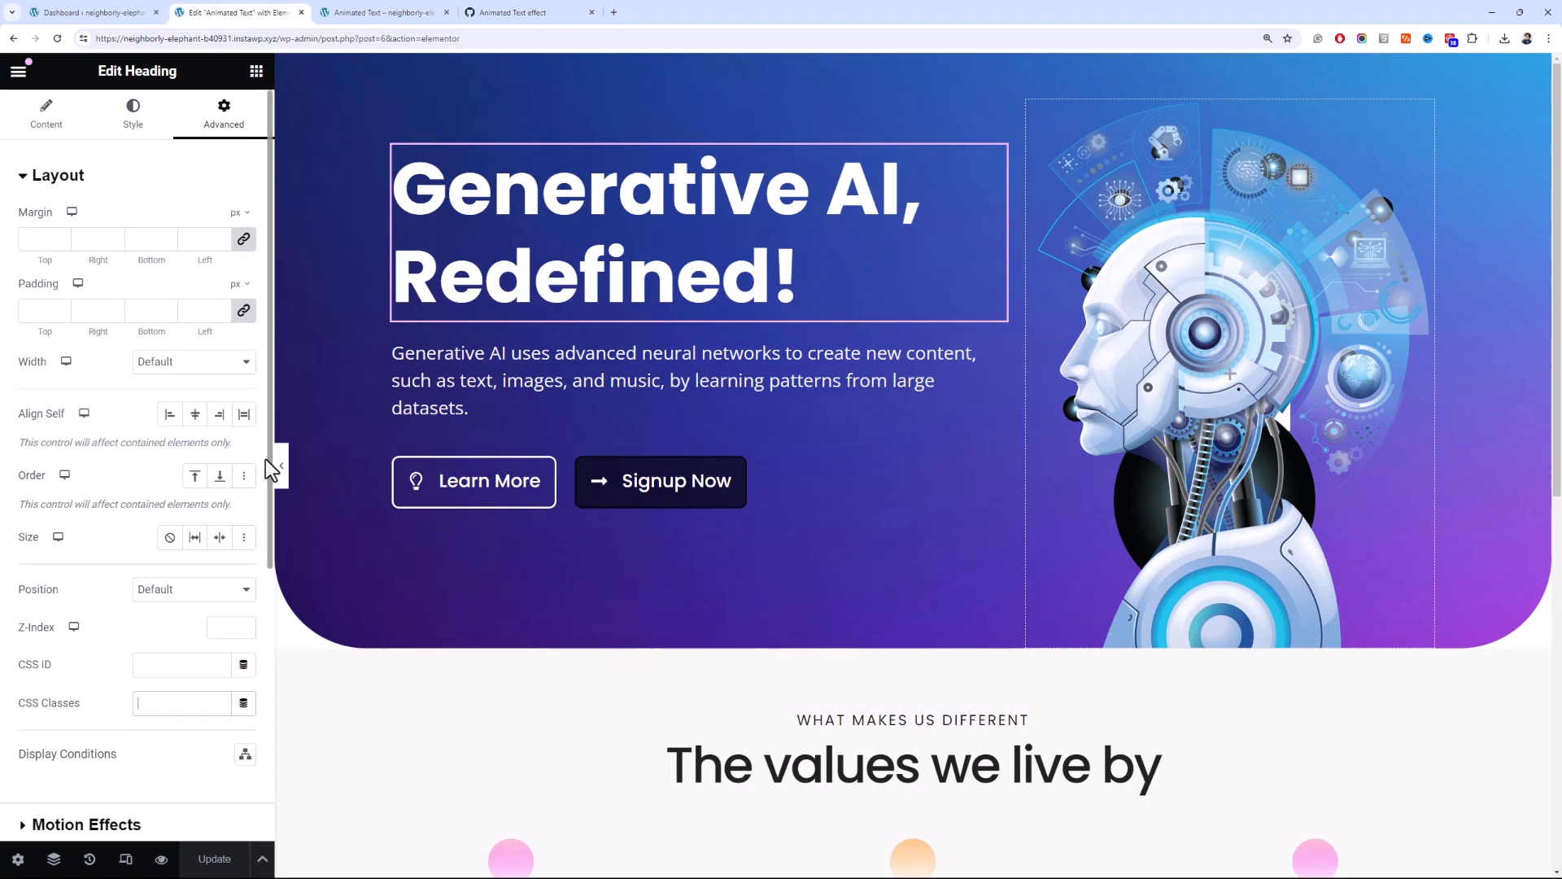
{"action": "scroll", "coordinate": [244, 504], "scroll_direction": "down", "scroll_amount": 2}
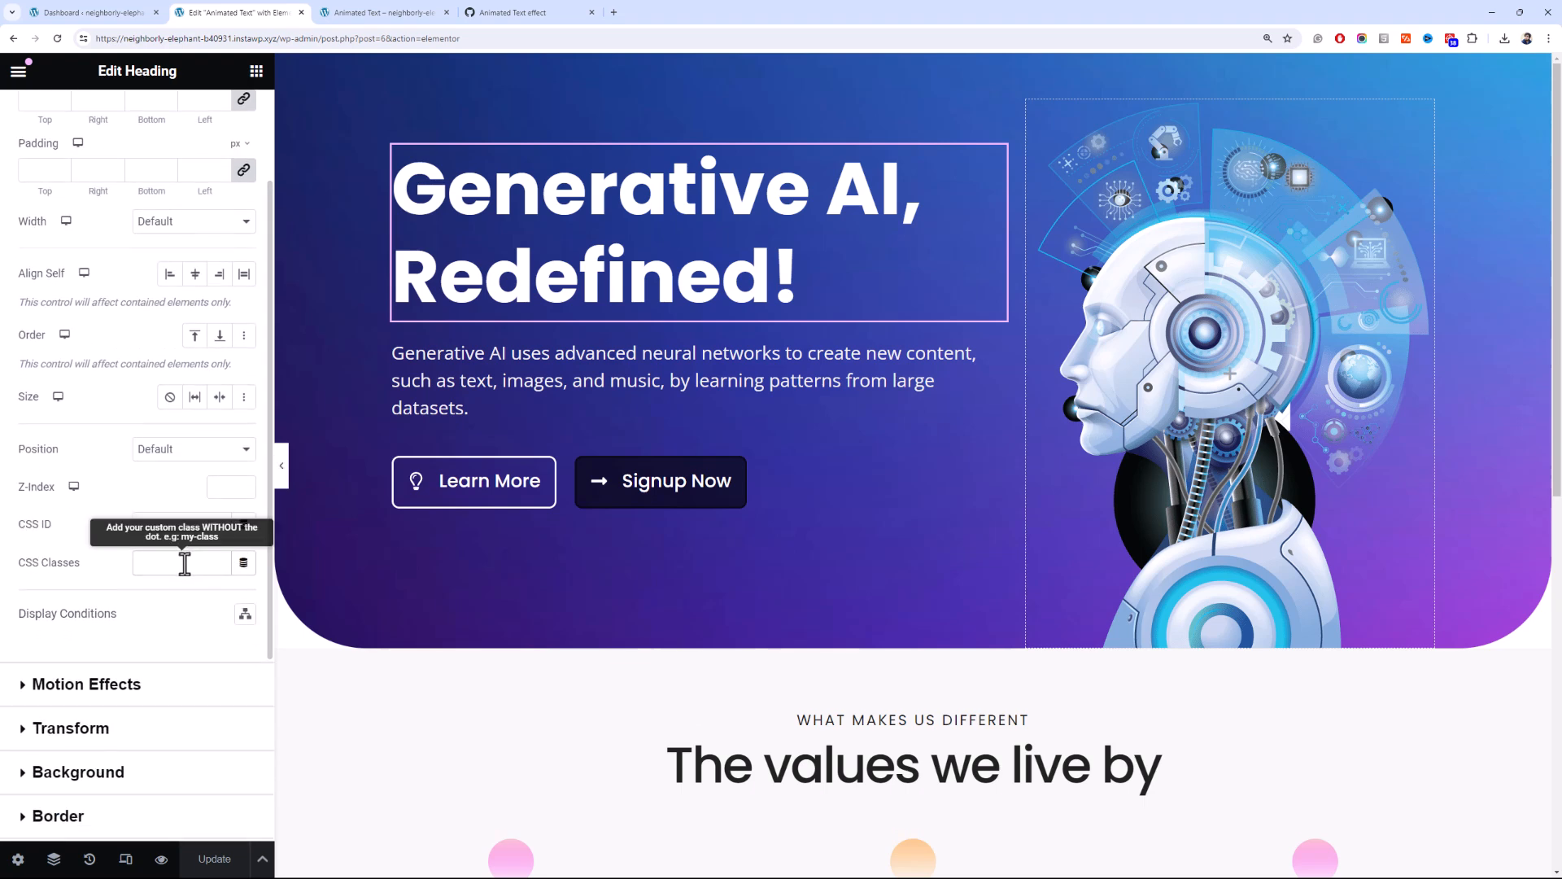
{"action": "type", "text": "animated-text"}
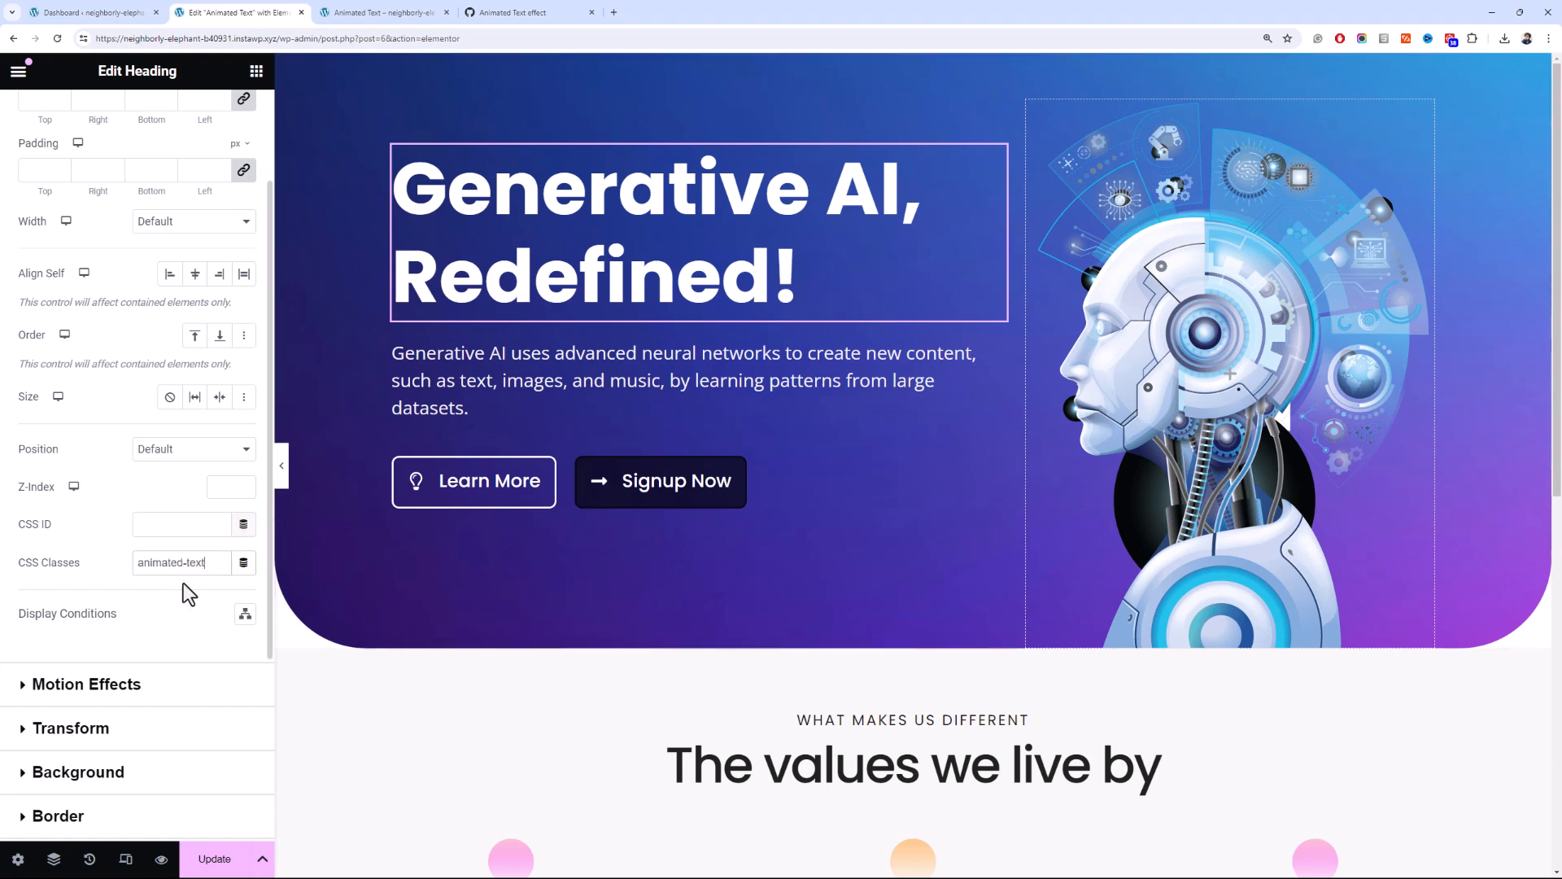
{"action": "scroll", "coordinate": [175, 594], "scroll_direction": "up", "scroll_amount": 2}
{"action": "scroll", "coordinate": [174, 586], "scroll_direction": "down", "scroll_amount": 3}
{"action": "left_click", "coordinate": [230, 861]}
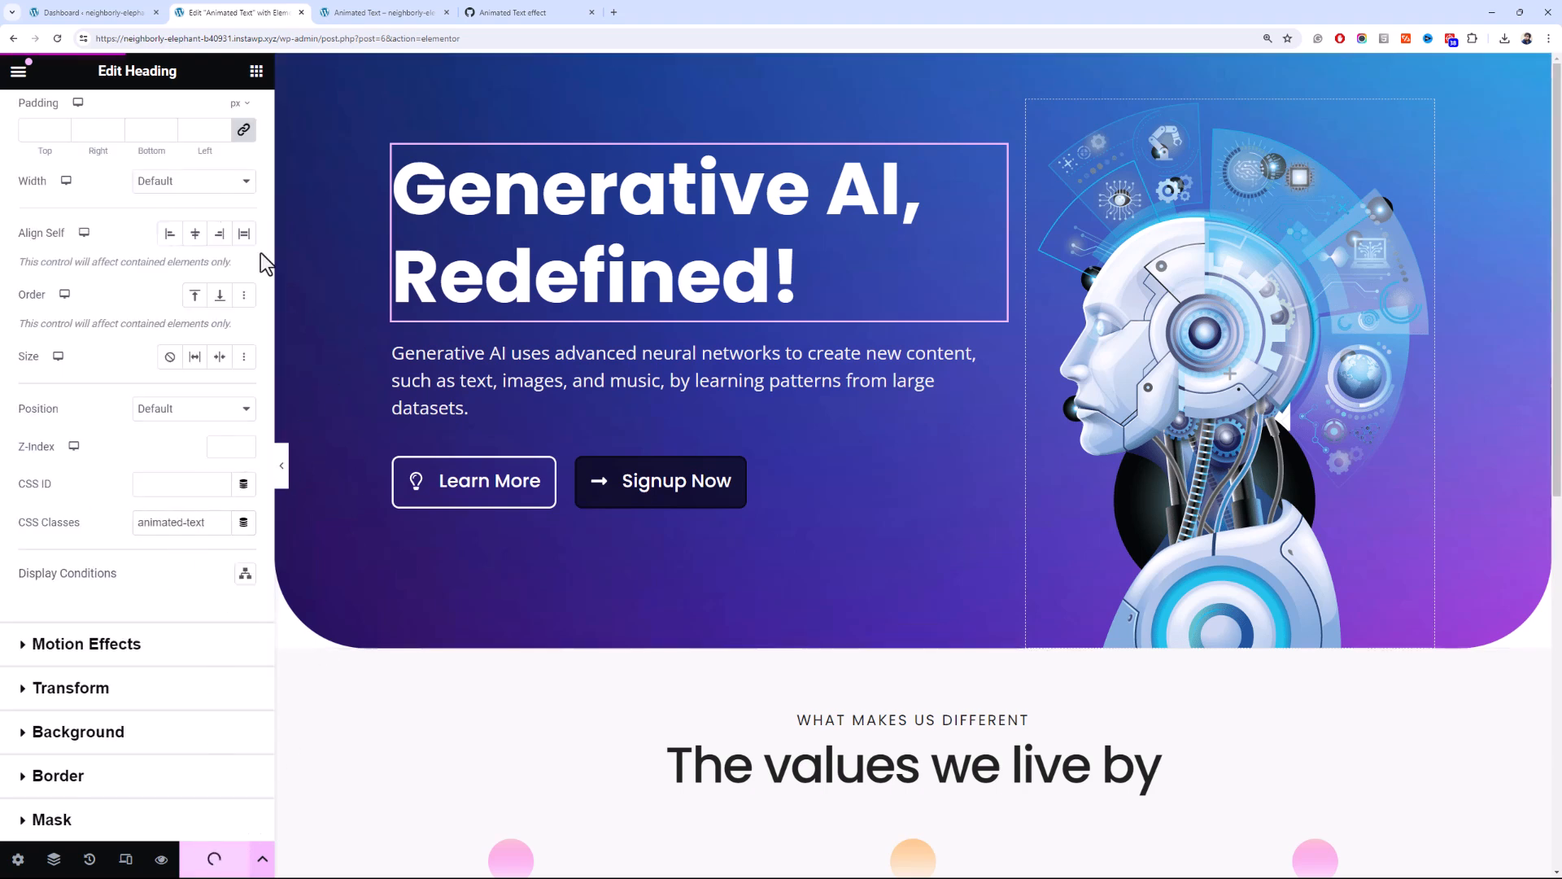
- Open the WordPress theme Customizer in a new tab and go to Additional CSS, closing its help notes
{"action": "left_click", "coordinate": [114, 12]}
{"action": "mouse_move", "coordinate": [130, 431]}
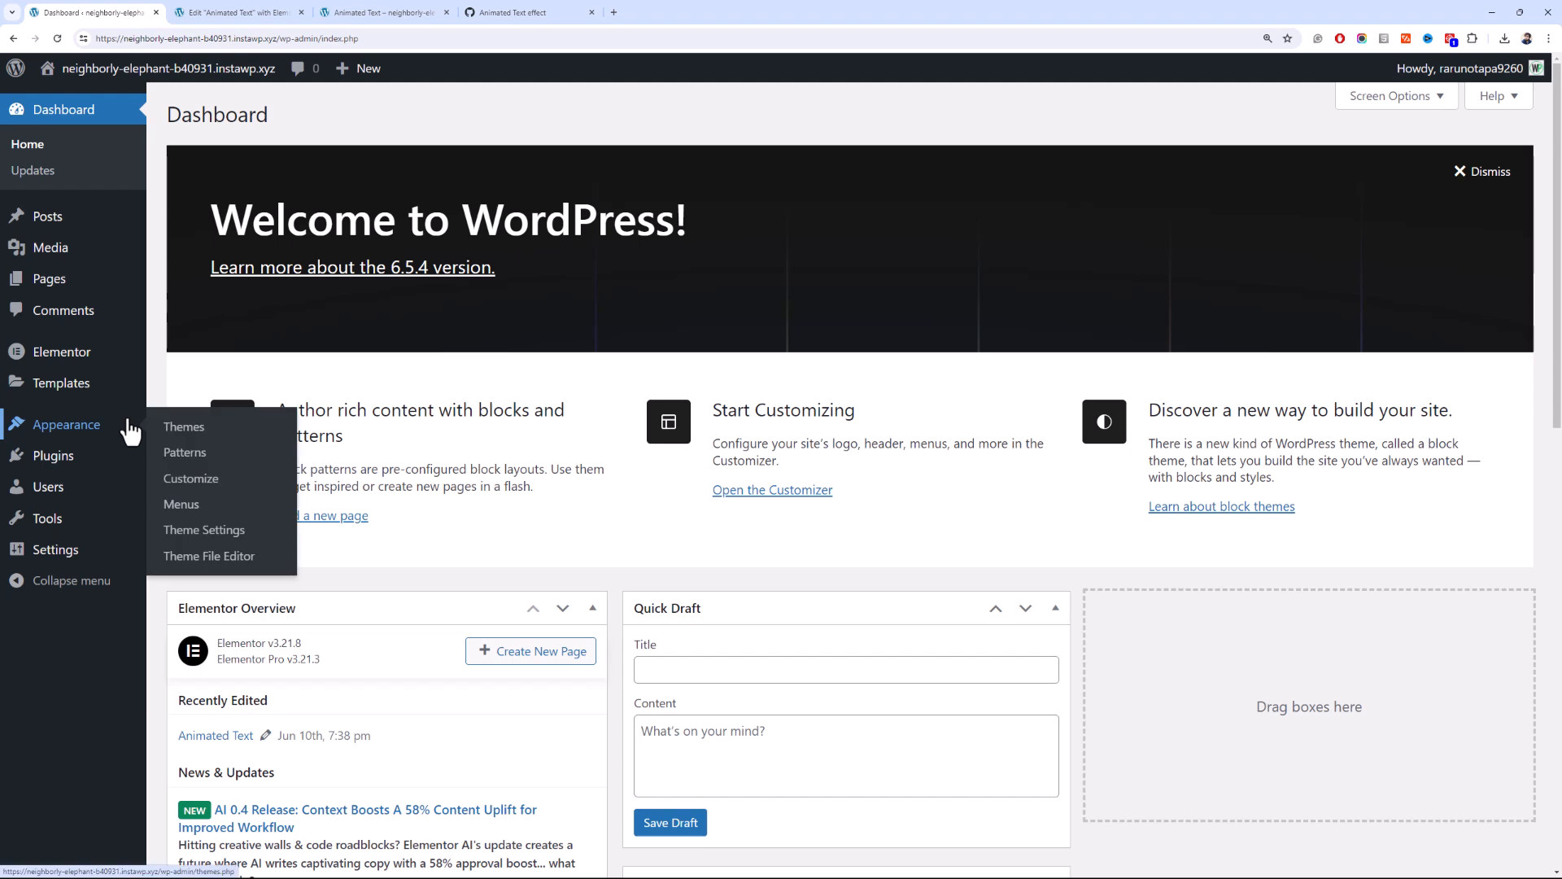
{"action": "middle_click", "coordinate": [192, 480]}
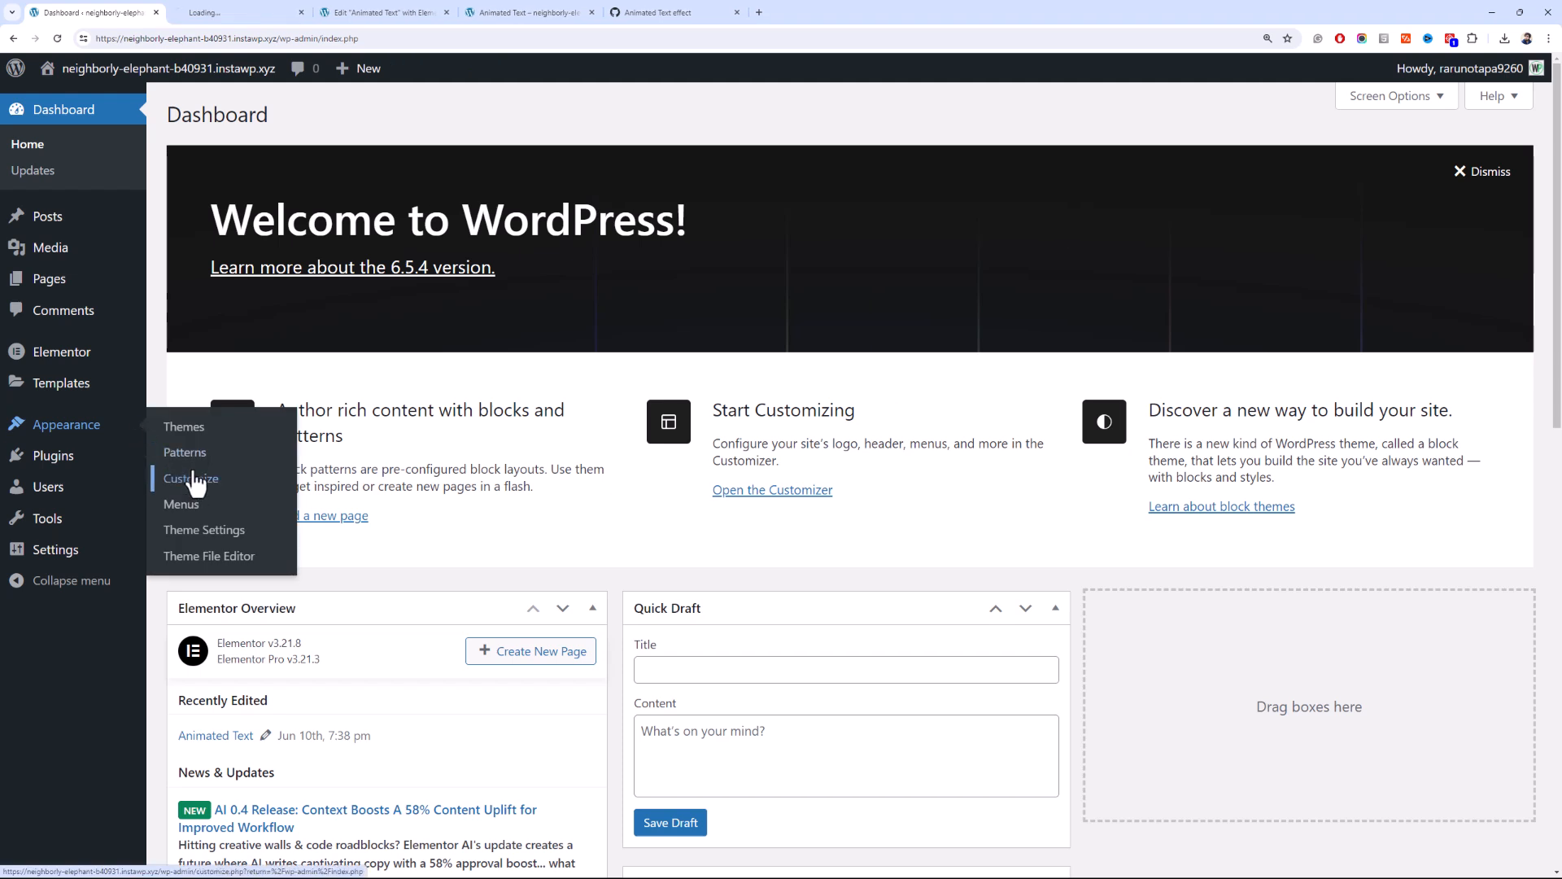
{"action": "left_click", "coordinate": [232, 13]}
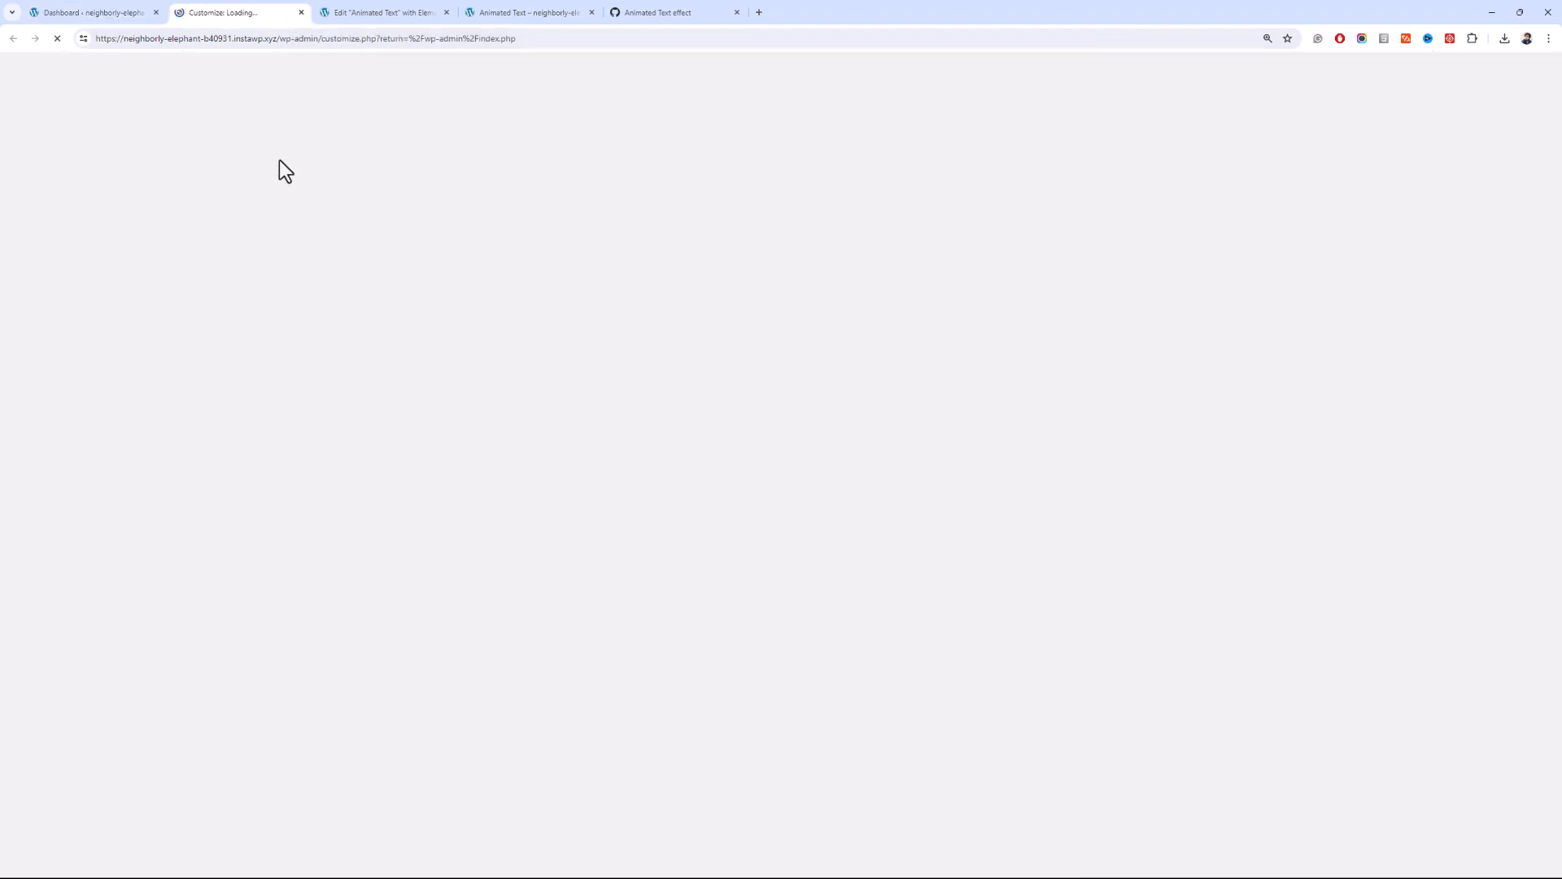
{"action": "left_click", "coordinate": [139, 13]}
{"action": "left_click", "coordinate": [205, 13]}
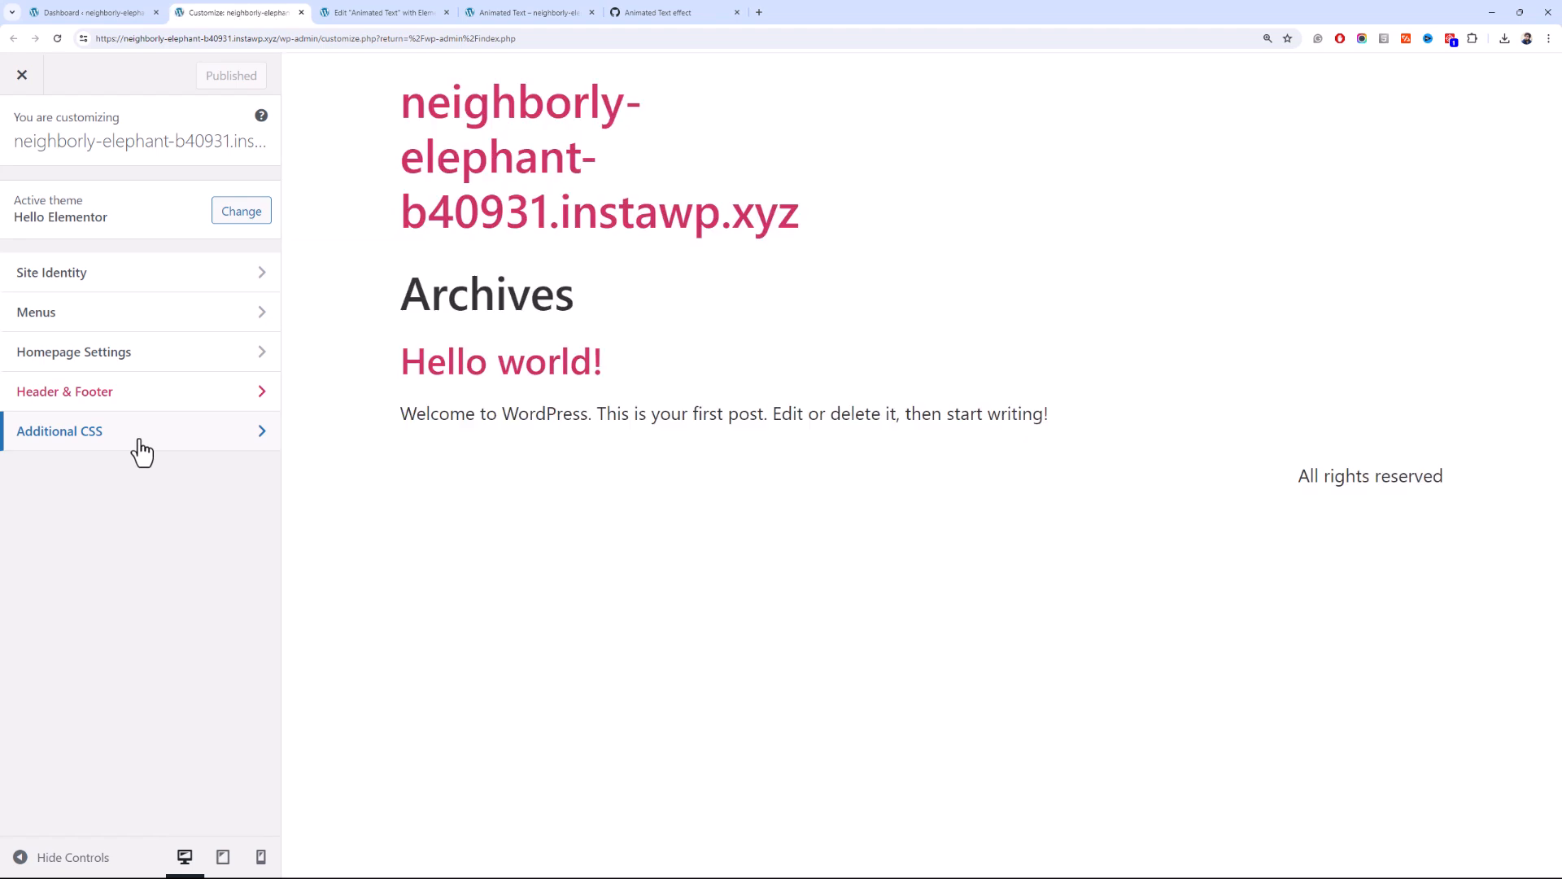
{"action": "left_click", "coordinate": [140, 443]}
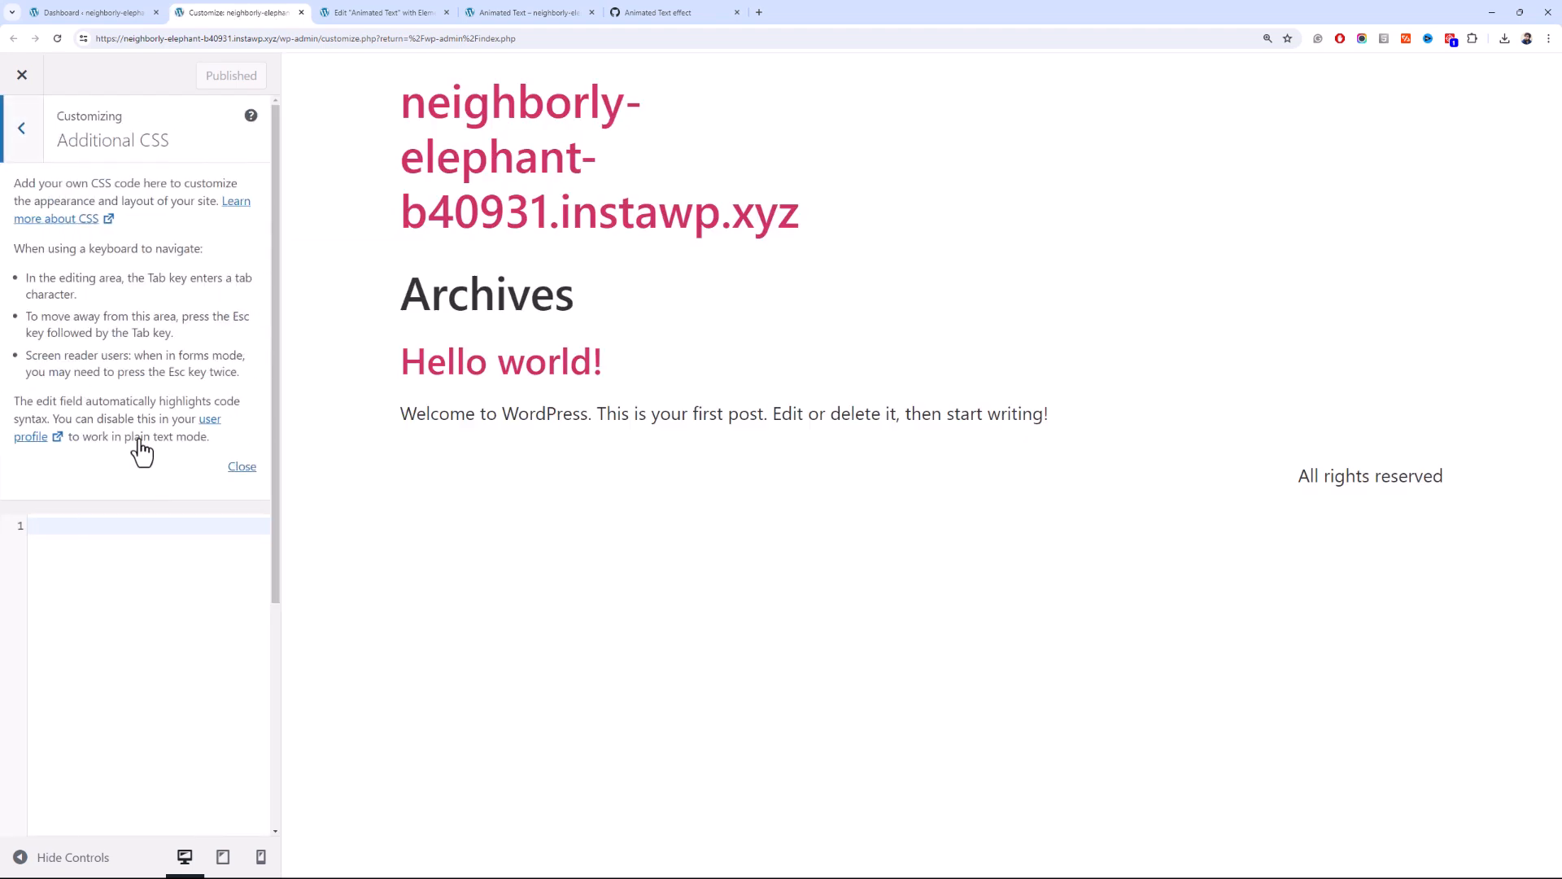
{"action": "left_click", "coordinate": [234, 469]}
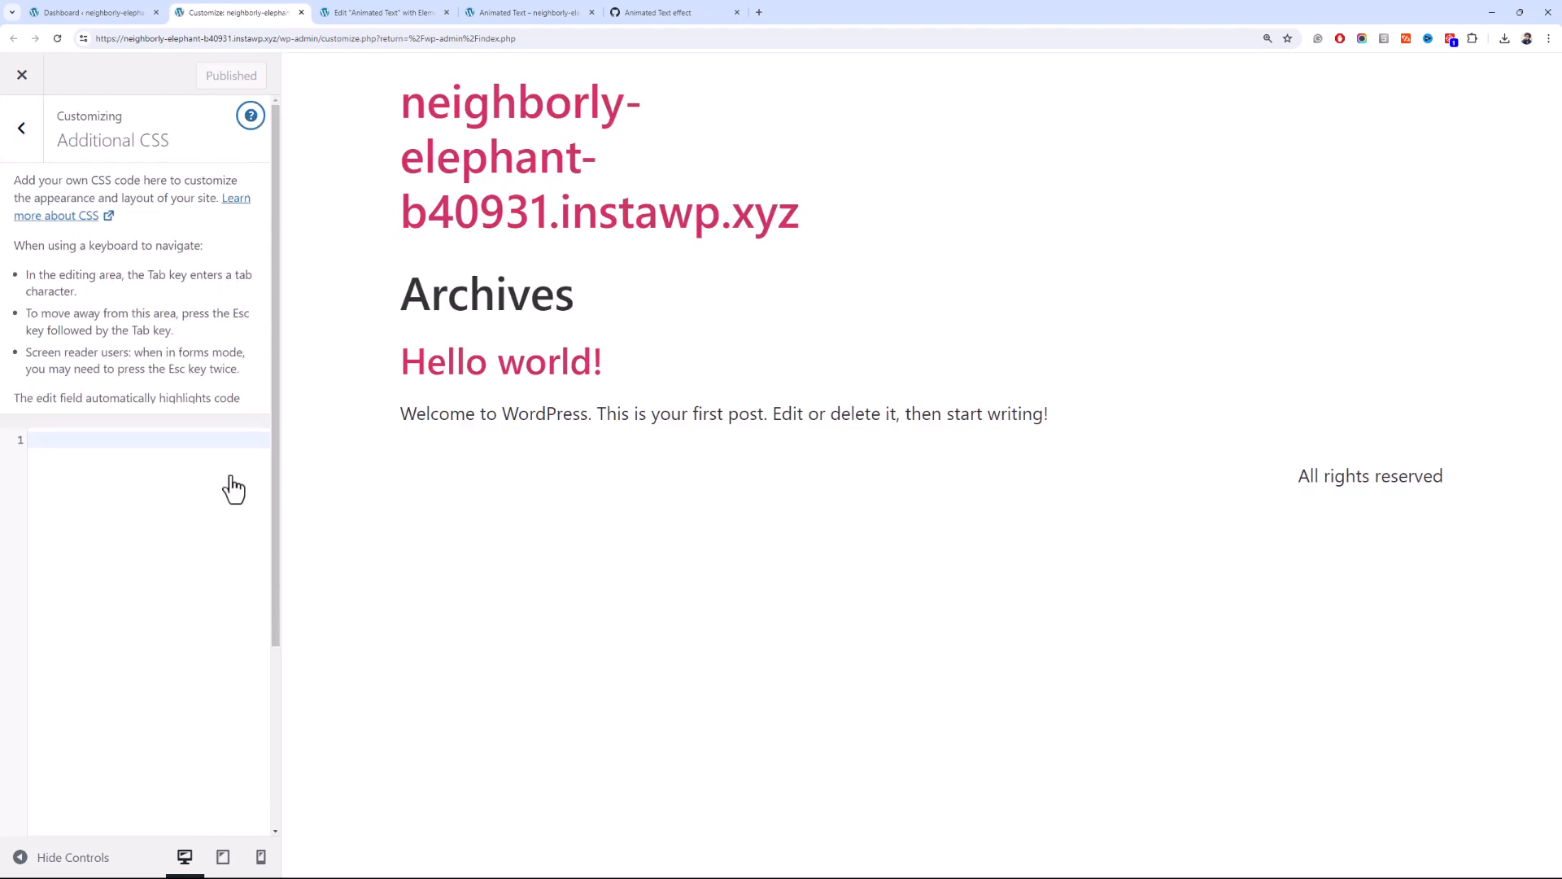
{"action": "left_click", "coordinate": [124, 3]}
{"action": "left_click", "coordinate": [192, 6]}
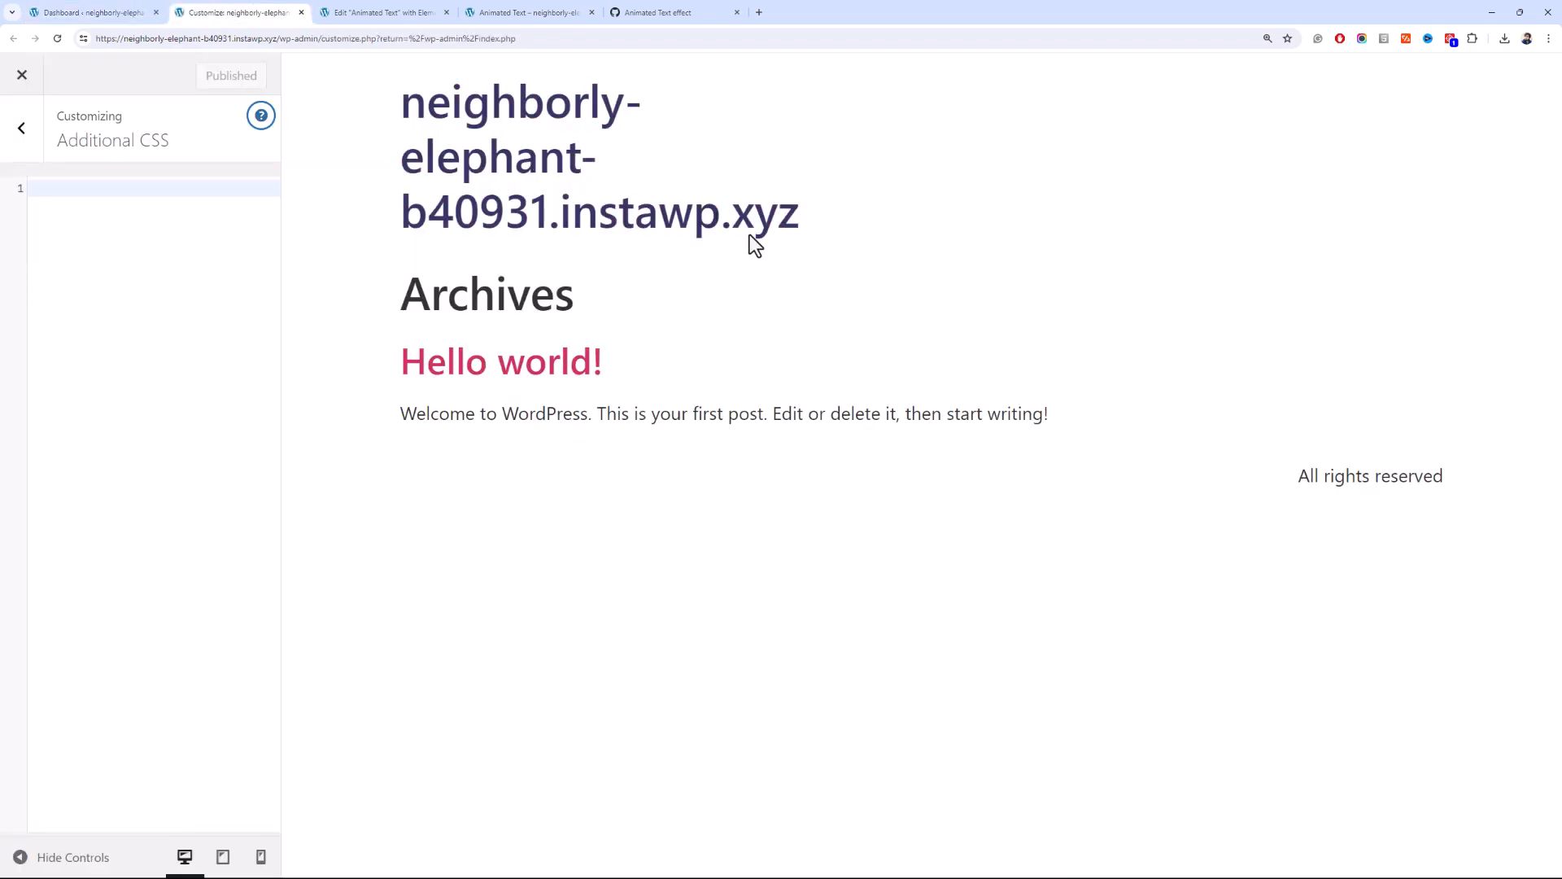
- In the WordPress Reading settings, make the static page Animated Text the homepage and save the changes
{"action": "left_click", "coordinate": [78, 2]}
{"action": "mouse_move", "coordinate": [114, 555]}
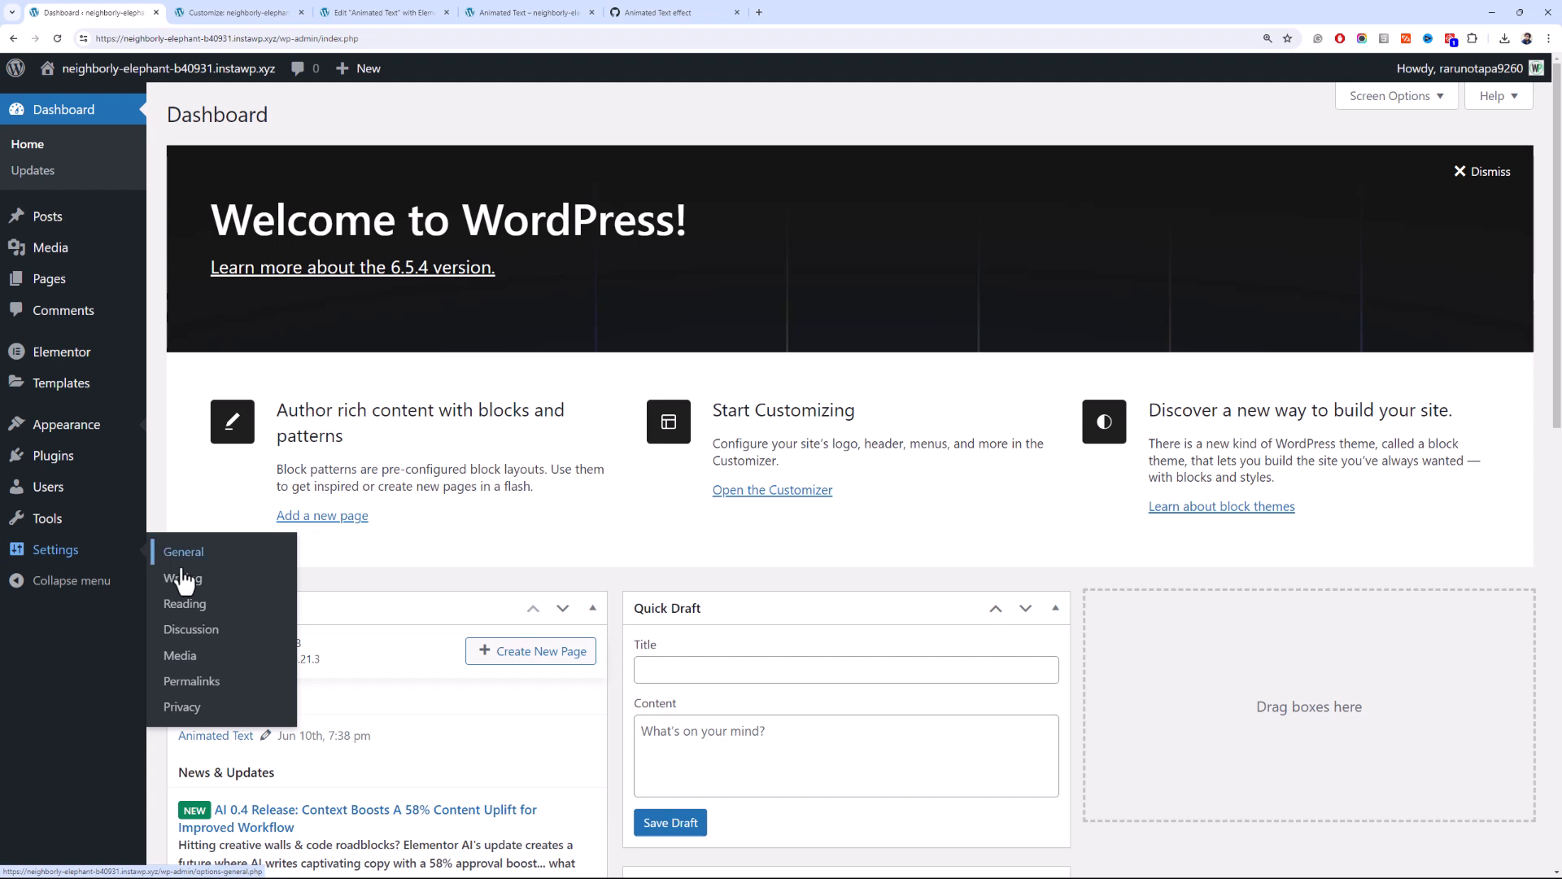
{"action": "left_click", "coordinate": [189, 605]}
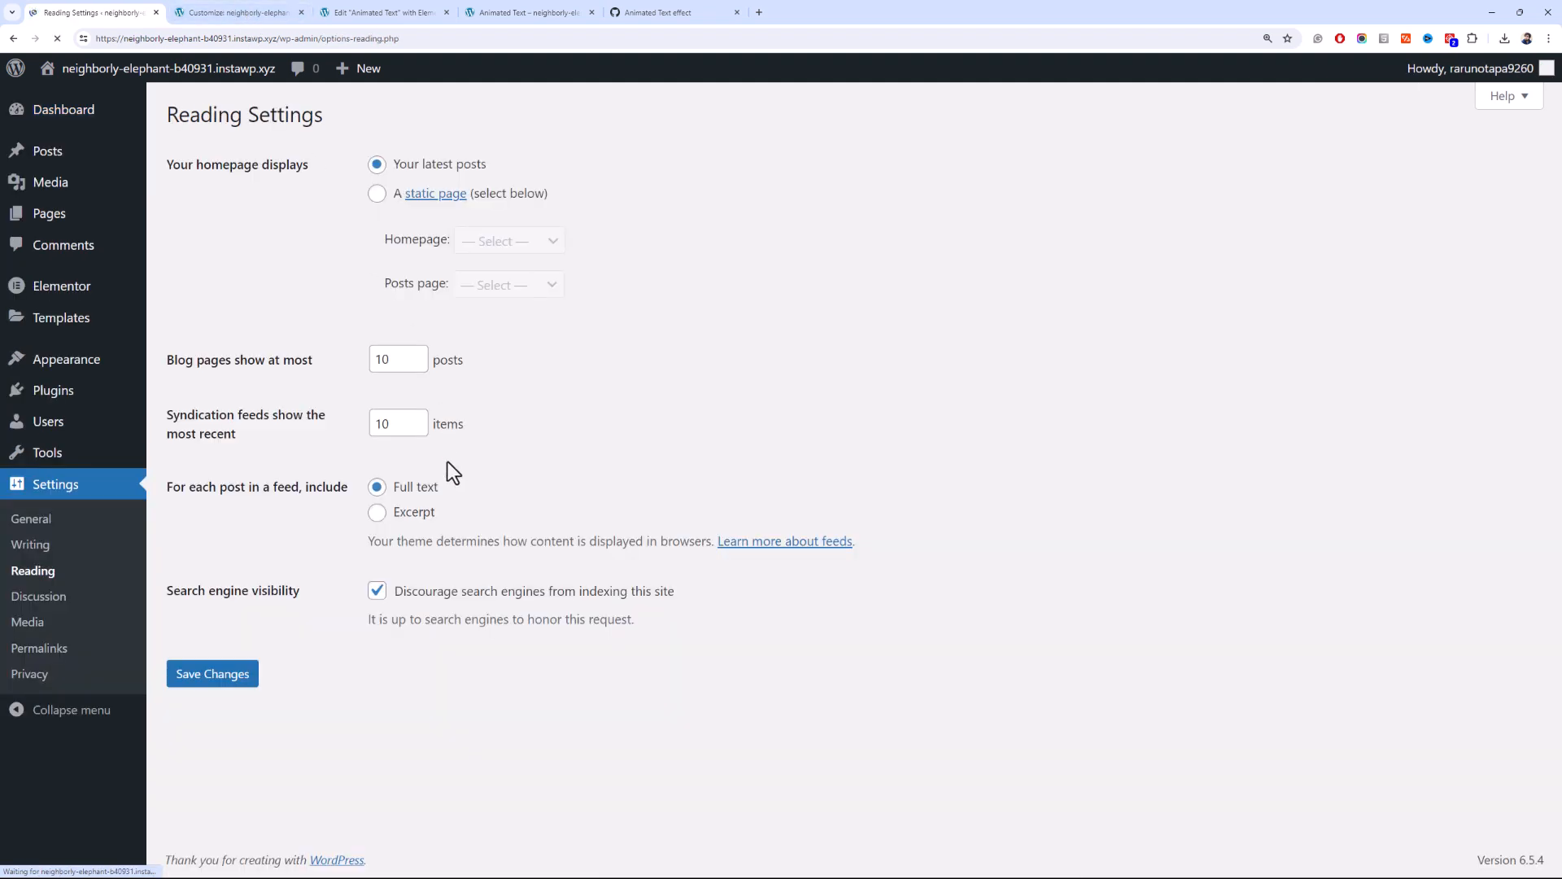
{"action": "left_click", "coordinate": [384, 201]}
{"action": "left_click", "coordinate": [492, 244]}
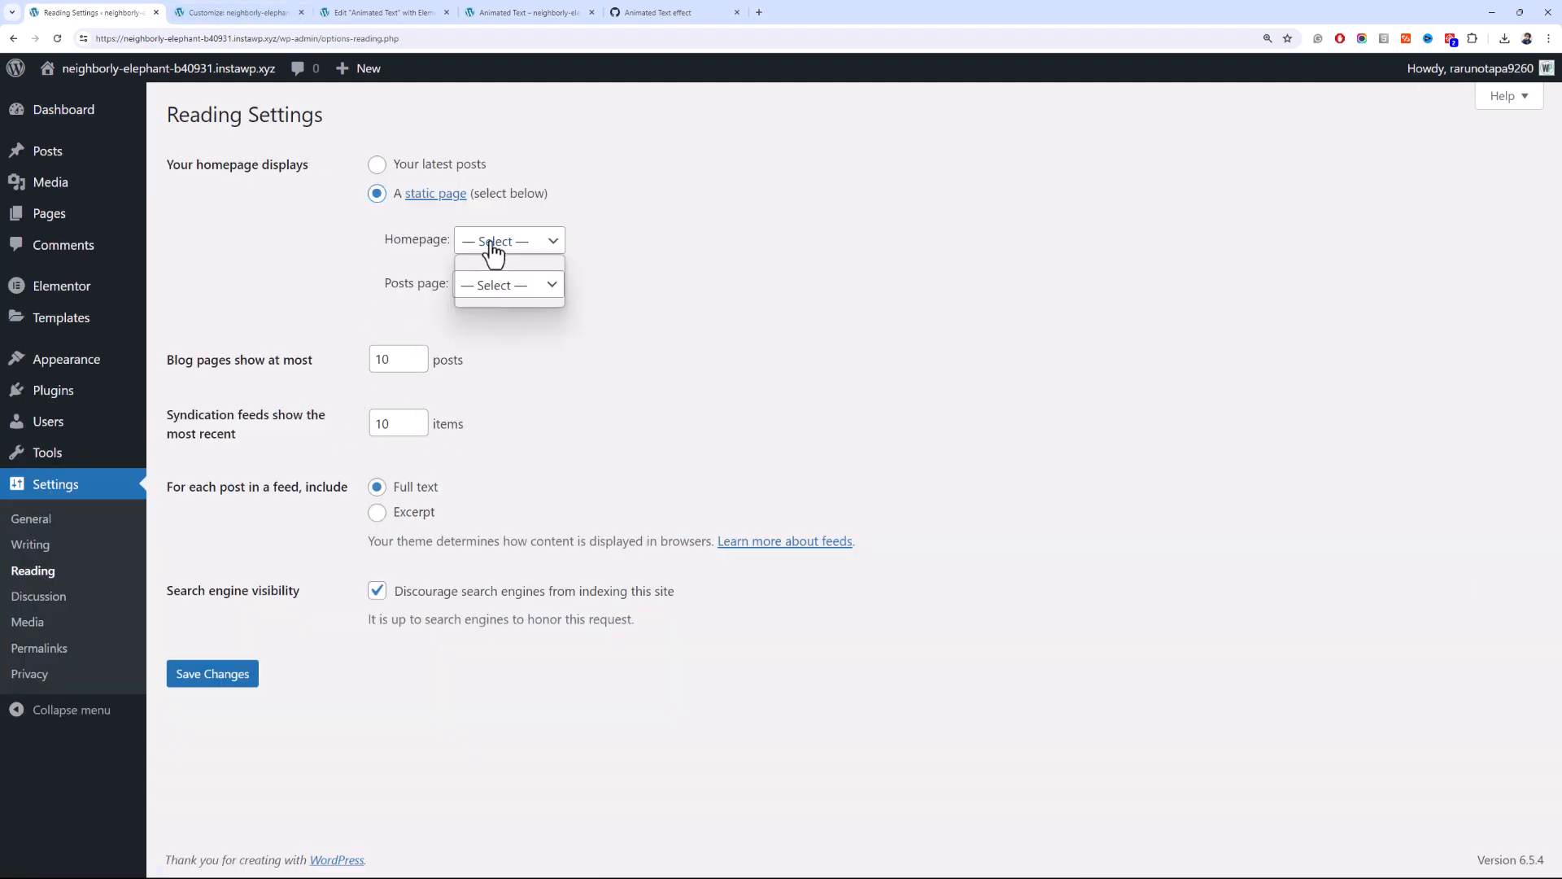
{"action": "left_click", "coordinate": [502, 284]}
{"action": "left_click", "coordinate": [214, 679]}
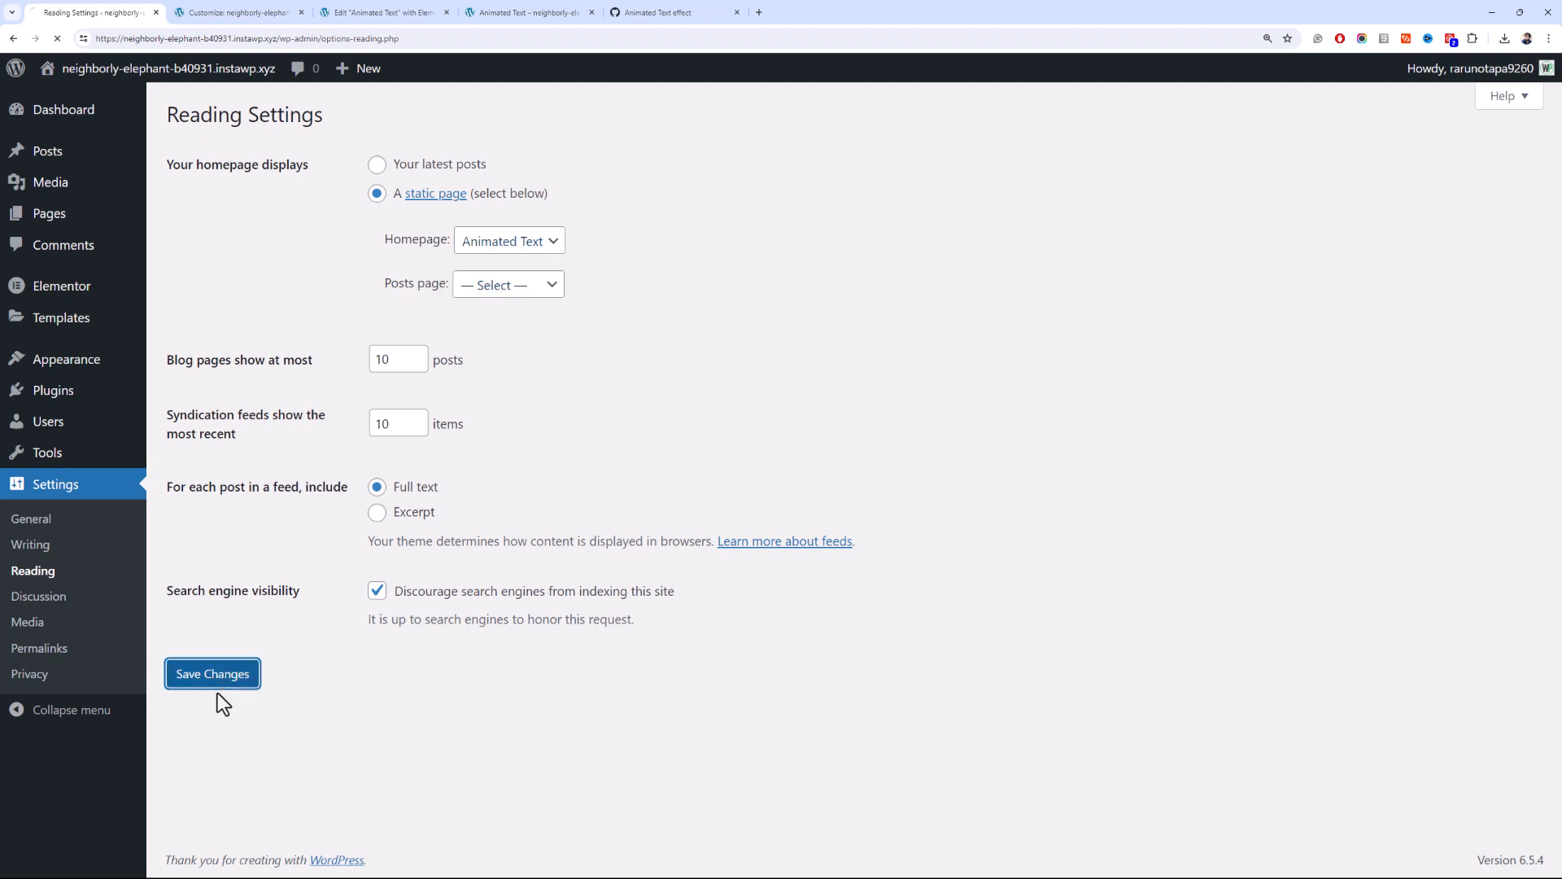
- Paste the copied h1 gradient and animatedText keyframes code into the Customizer's Additional CSS
{"action": "left_click", "coordinate": [192, 12]}
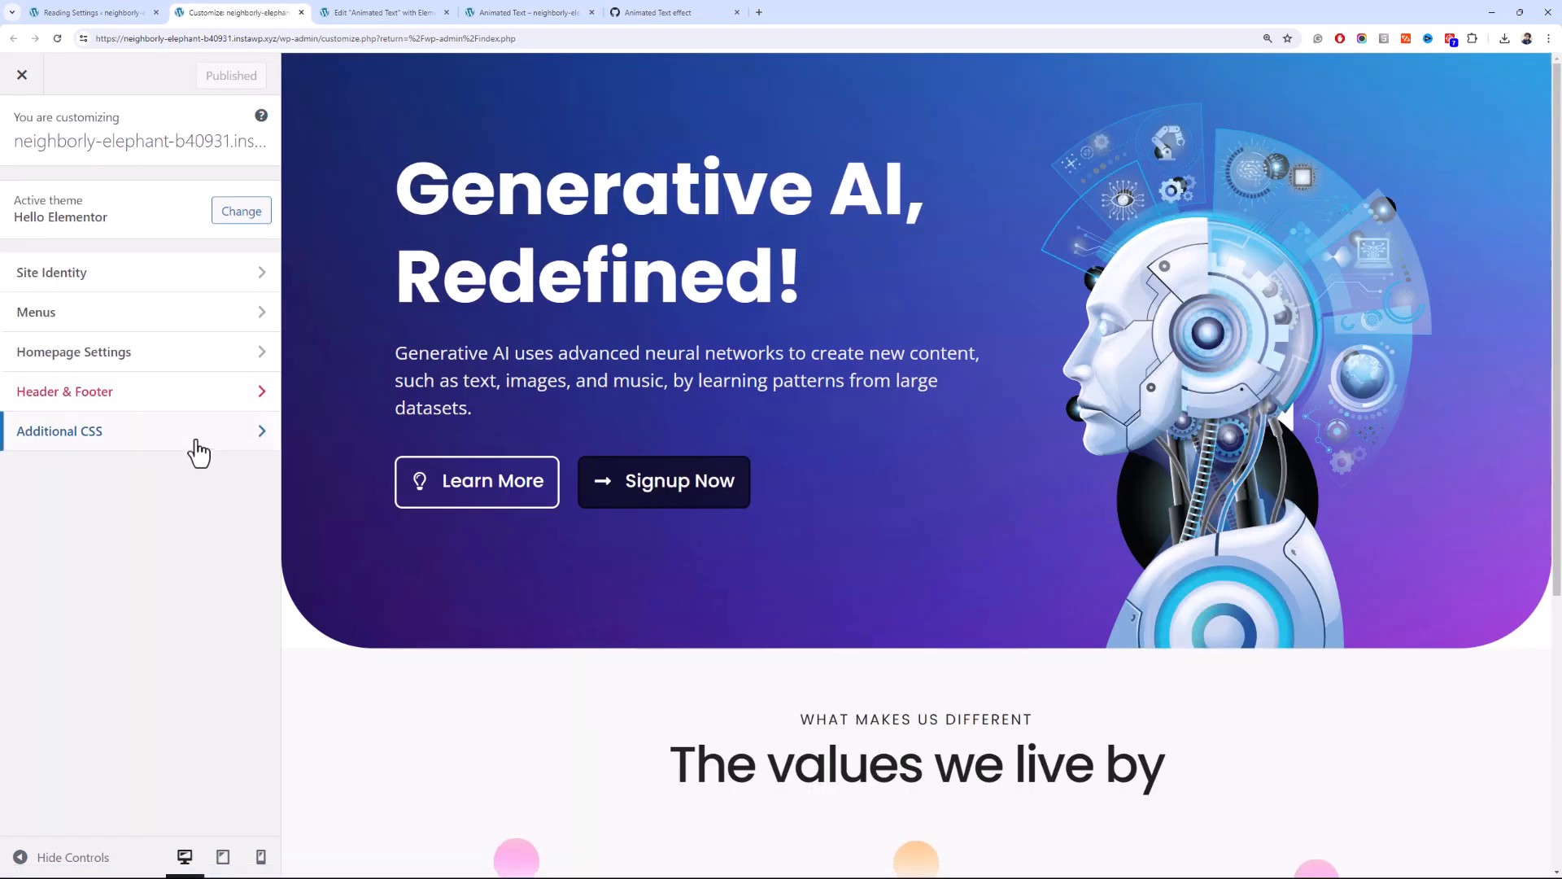
{"action": "left_click", "coordinate": [198, 450]}
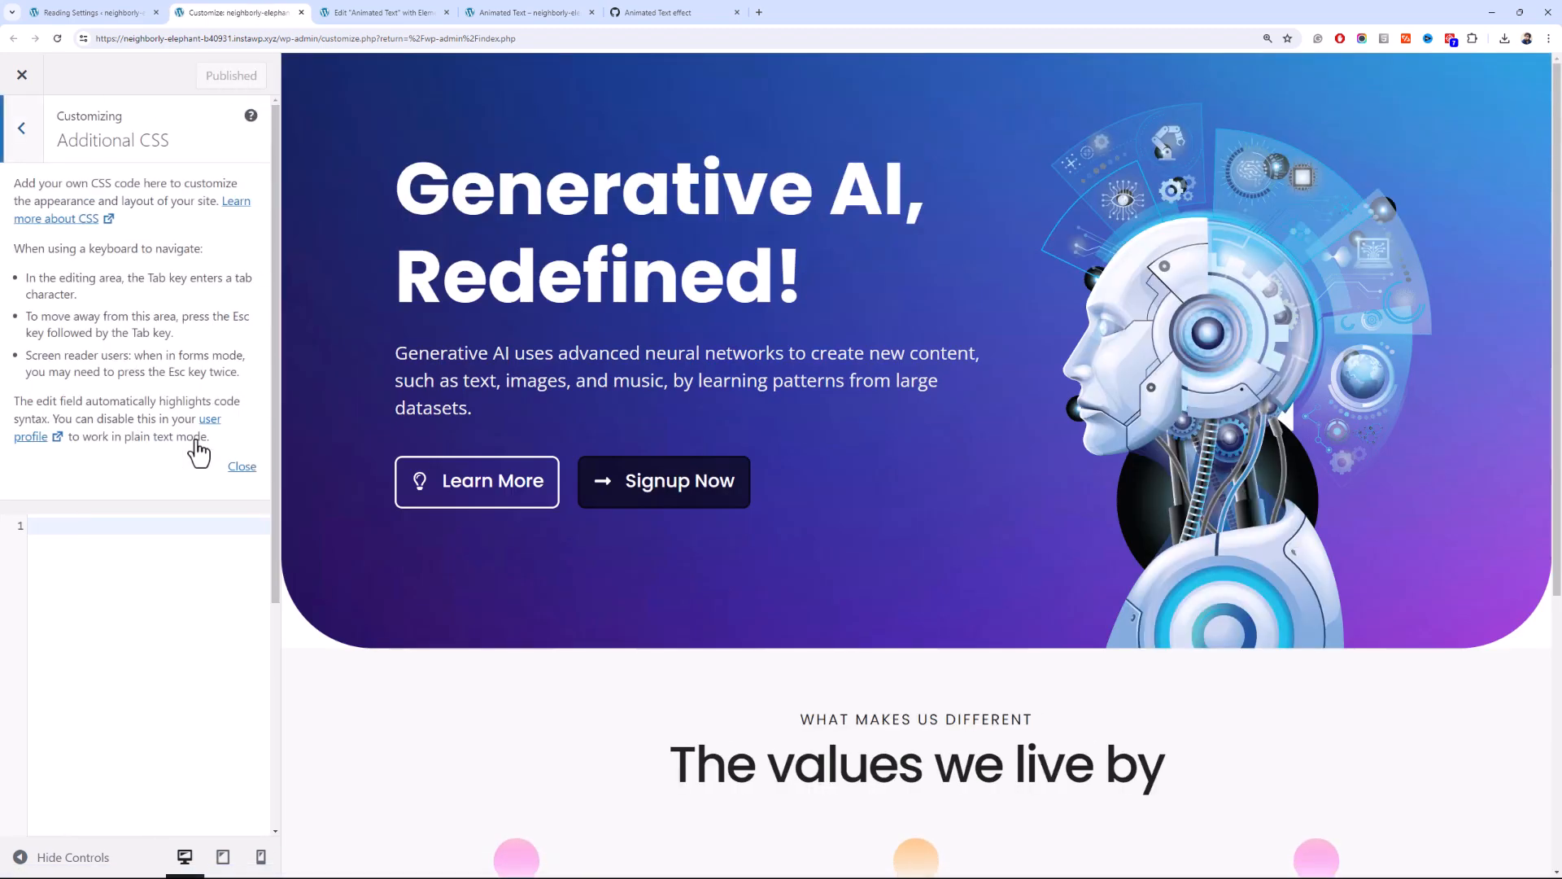
{"action": "left_click", "coordinate": [239, 475]}
{"action": "left_click", "coordinate": [176, 216]}
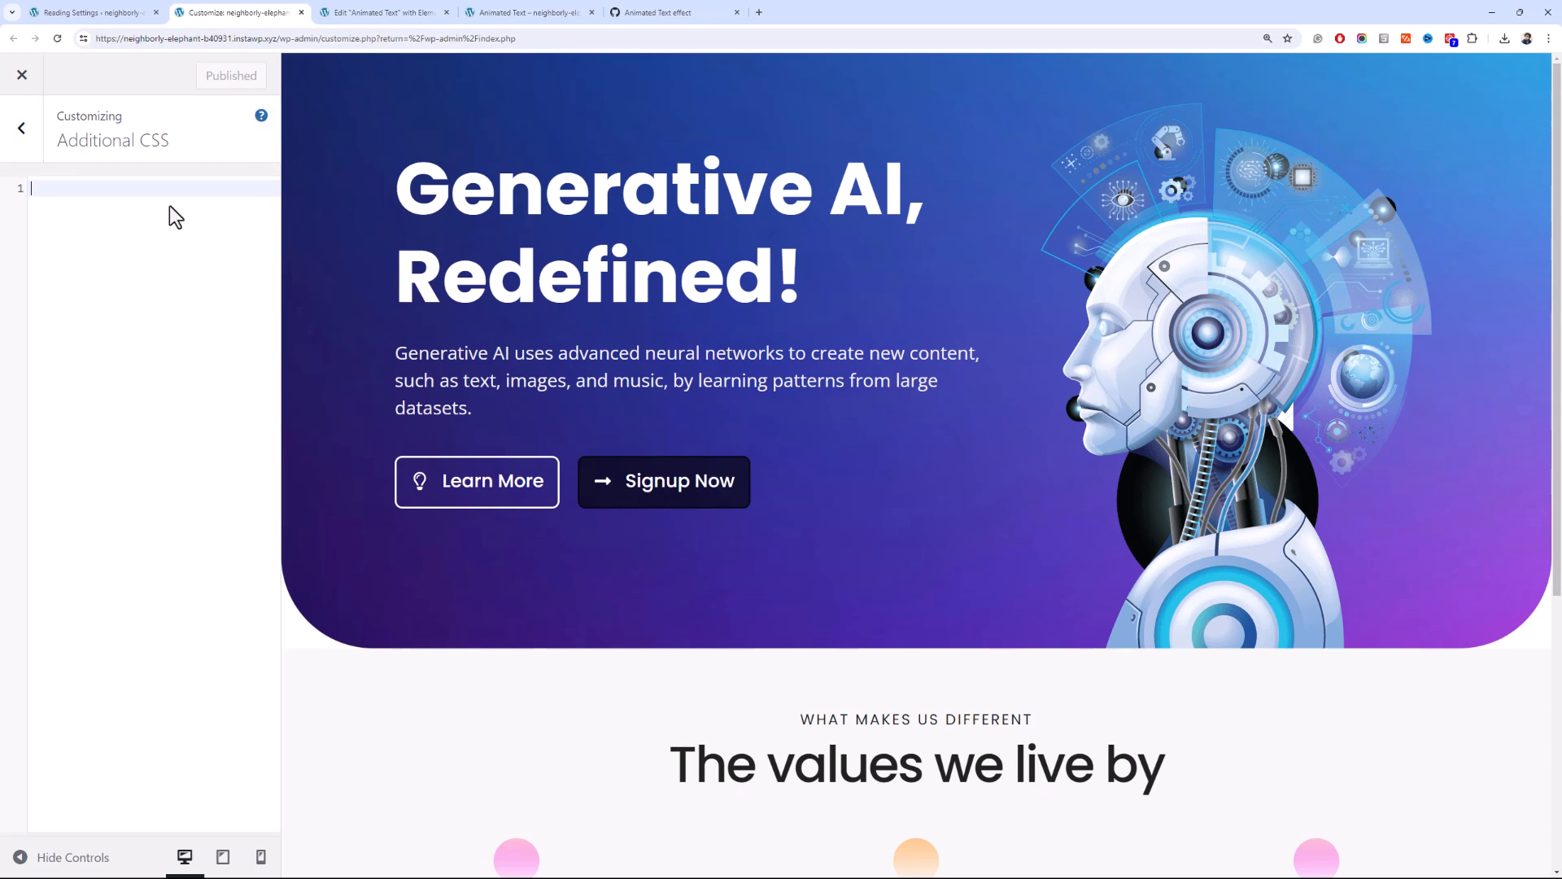
{"action": "type", "text": "h1 {     background: linear-gradient(         to right,         #CC98FF 20%,         #00affa 30%,         #0190cd 70%,         #FC96FF 80%     );     -webkit-background-clip: text;     background-clip: text;     -webkit-text-fill-color: transparent;     text-fill-color: transparent;     background-size: 500% auto;     animation: animatedText 4s ease-in-out infinite alternate; } @keyframes animatedText {     0% {         background-position: 0% 50%;     }     100% {         background-position: 100% 50%;     } }"}
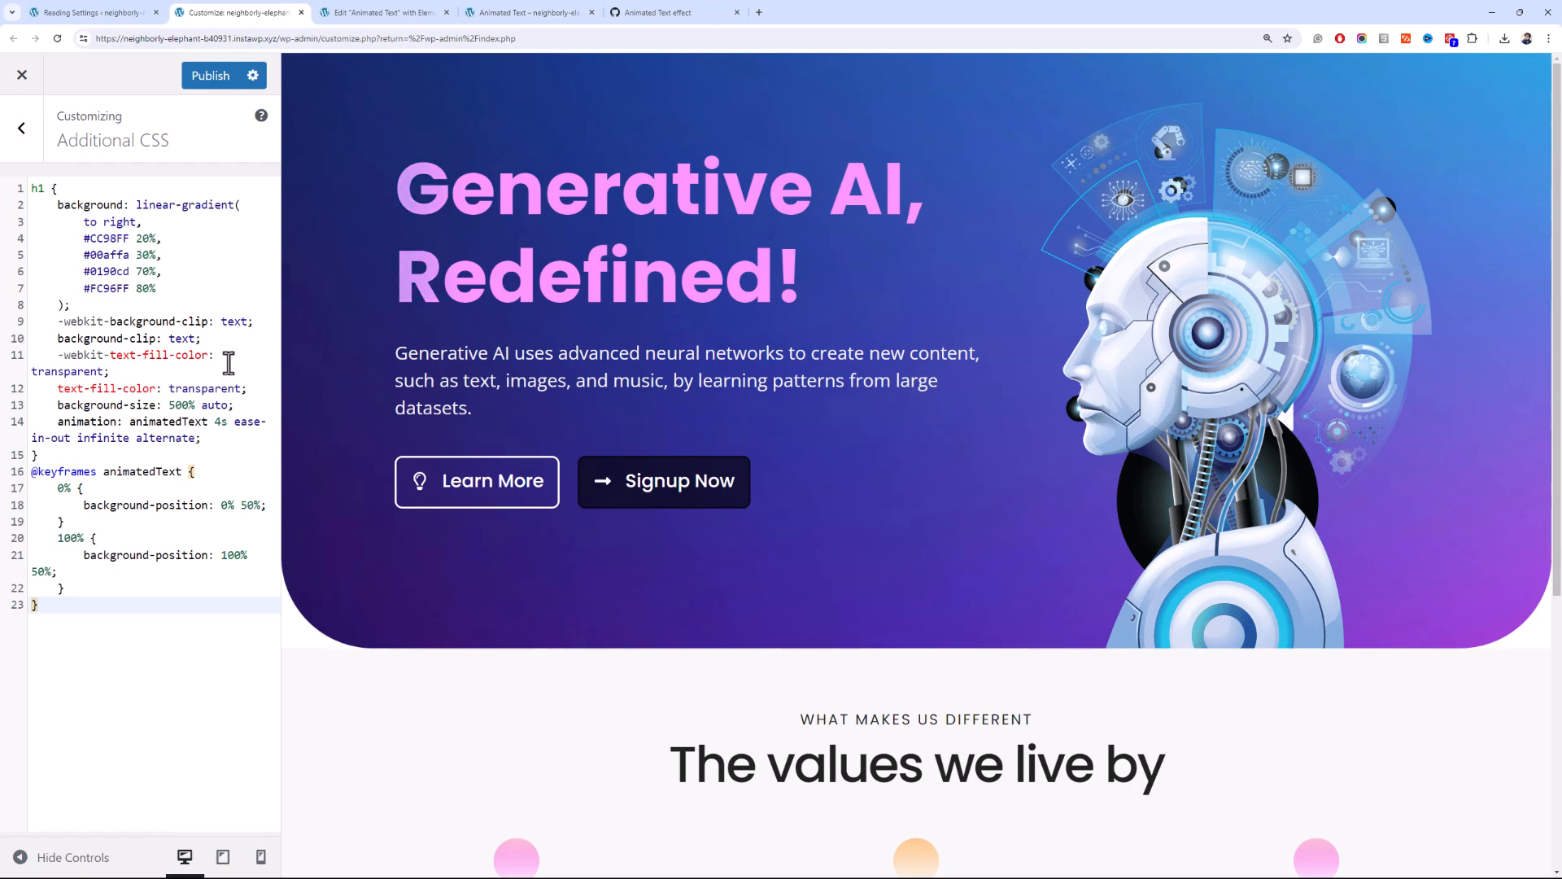
- Examine the h1 selector, the linear-gradient background and its four colour stops in the pasted CSS
{"action": "left_click", "coordinate": [37, 187]}
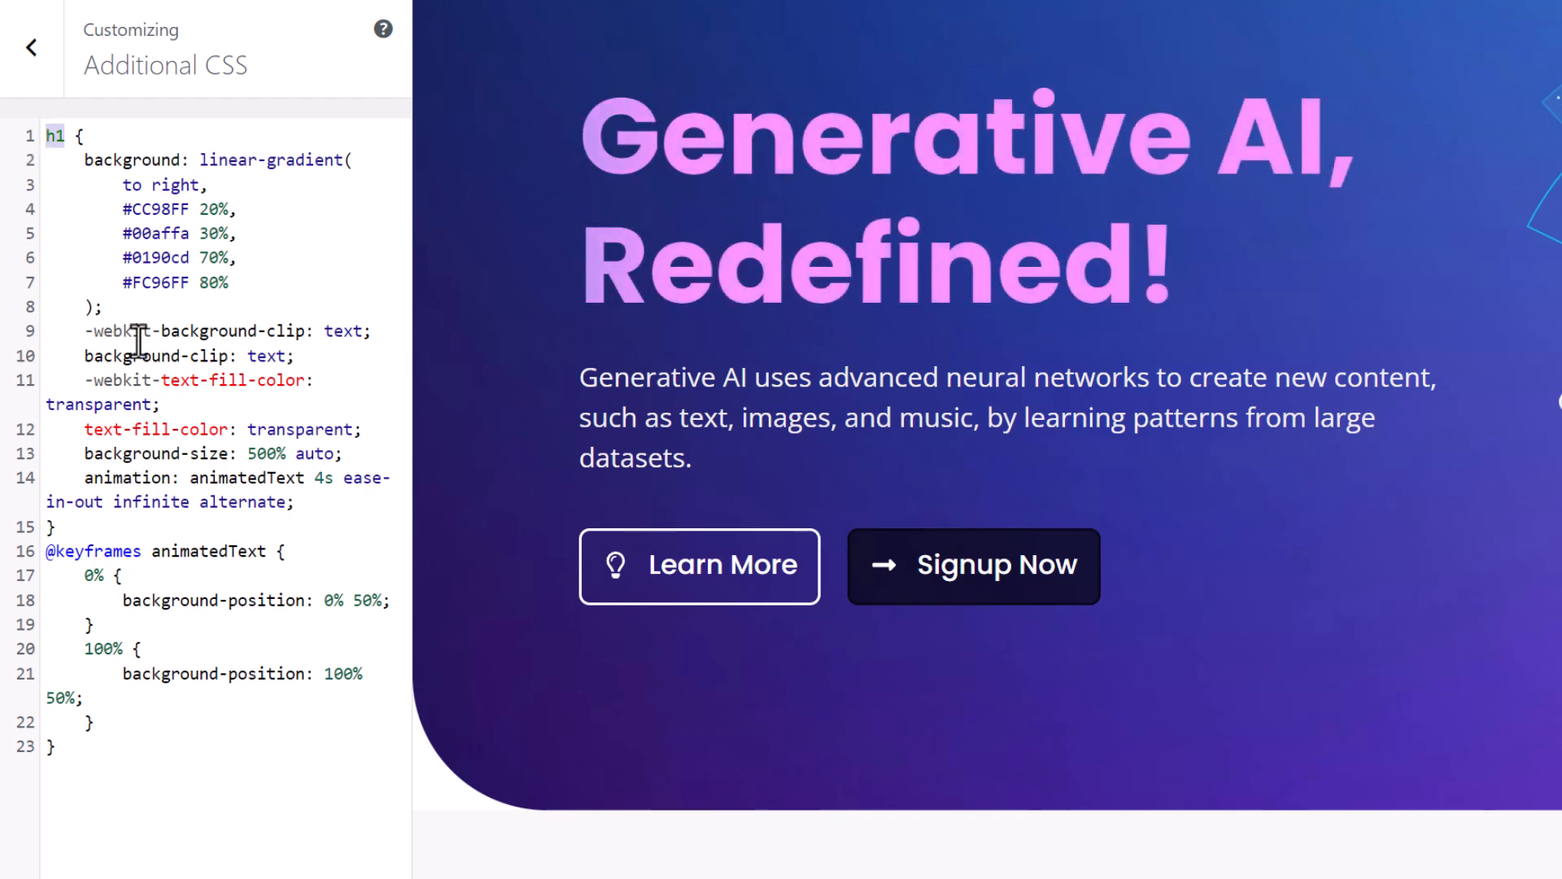
{"action": "left_click_drag", "start_coordinate": [294, 502], "coordinate": [95, 162]}
{"action": "left_click", "coordinate": [91, 160]}
{"action": "left_click_drag", "start_coordinate": [129, 306], "coordinate": [84, 171]}
{"action": "left_click", "coordinate": [201, 160]}
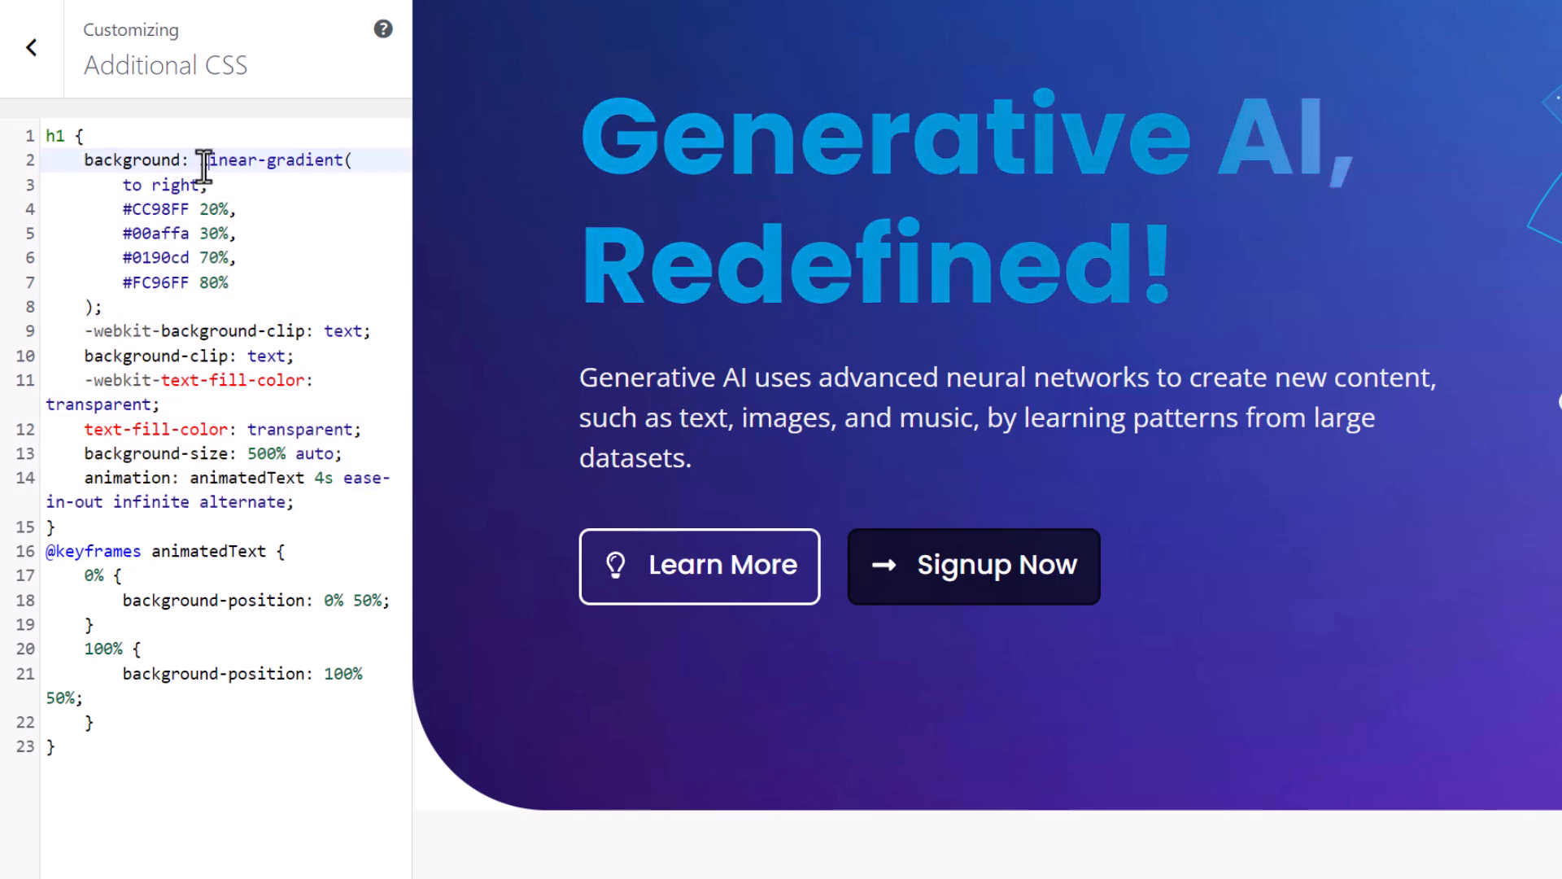
{"action": "left_click_drag", "start_coordinate": [201, 160], "coordinate": [343, 160]}
{"action": "left_click_drag", "start_coordinate": [255, 281], "coordinate": [122, 208]}
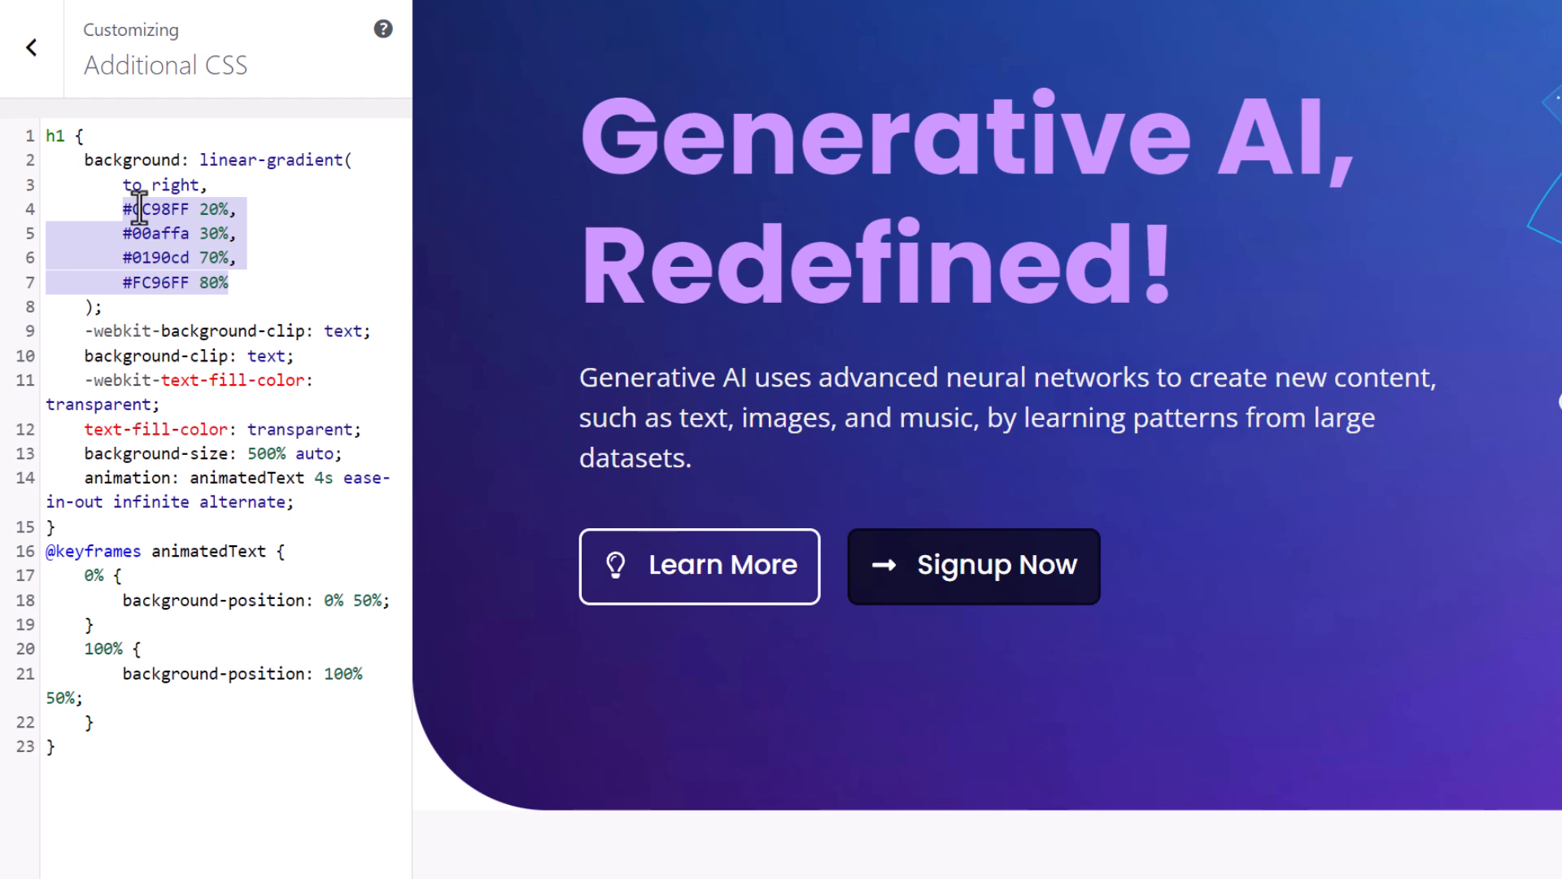
- Try #fff as the gradient's first colour stop at 20% and undo the change
{"action": "double_click", "coordinate": [134, 208]}
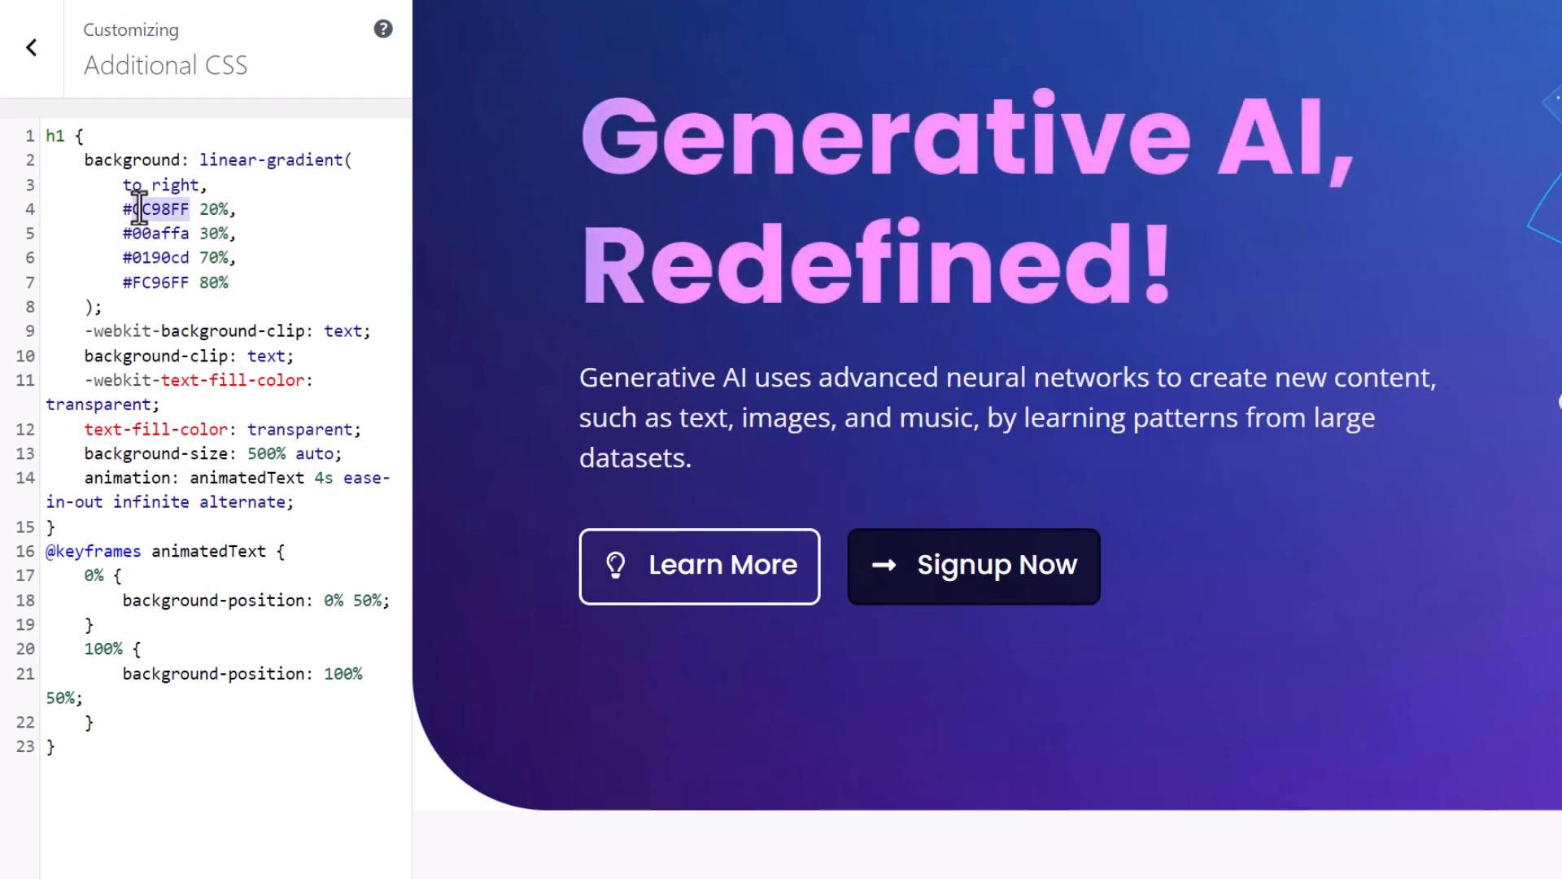
{"action": "type", "text": "fff"}
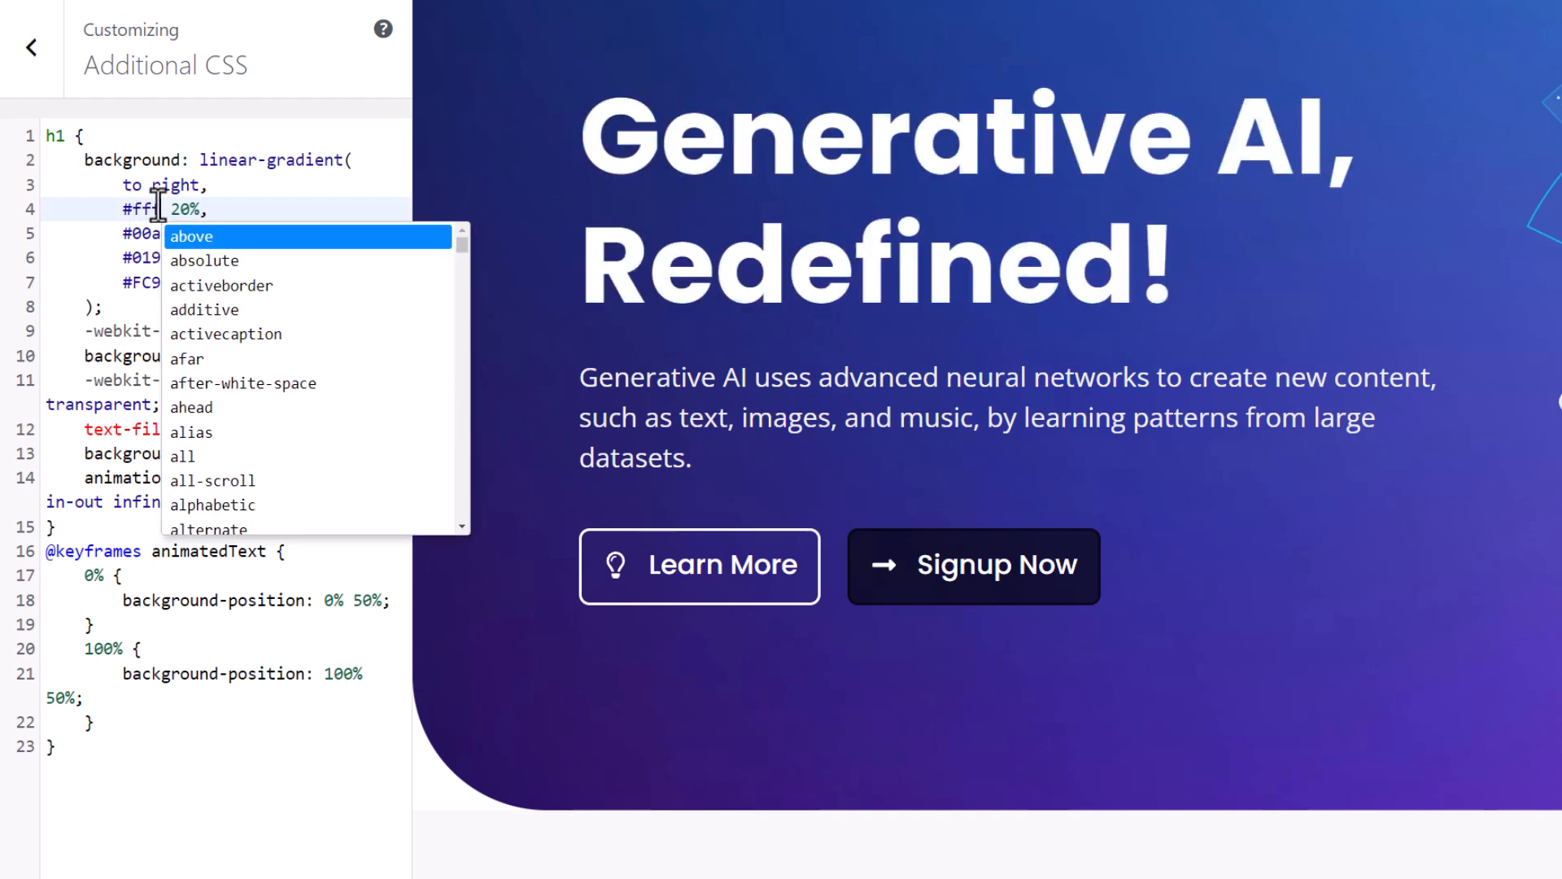
{"action": "key", "text": "ctrl+z"}
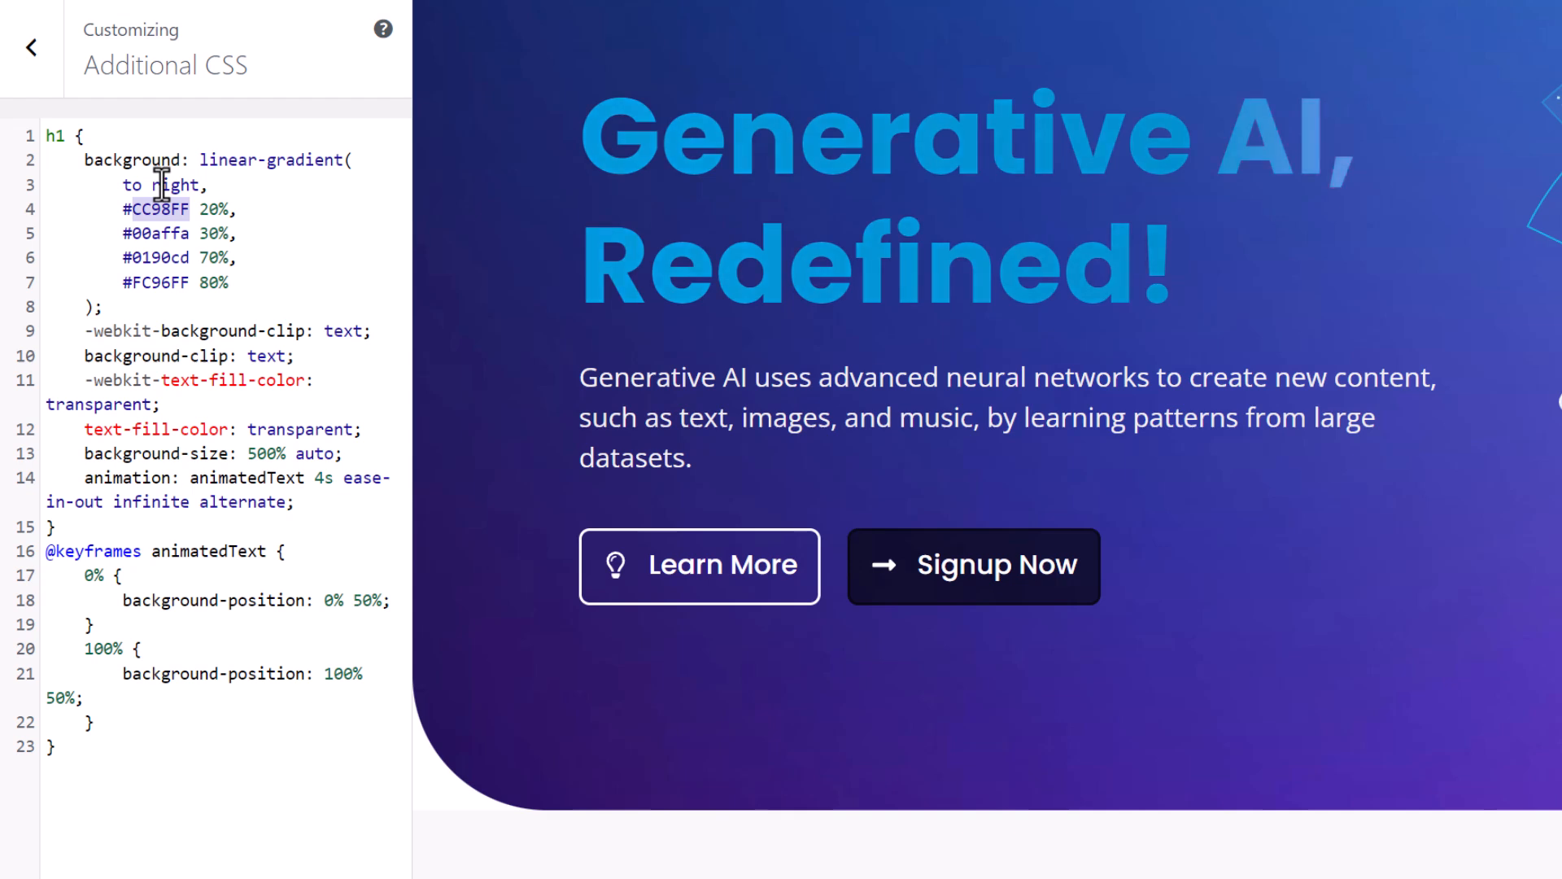
- Examine the remaining gradient colour stops, the background-size property and the animation property in the h1 rule
{"action": "left_click", "coordinate": [160, 256]}
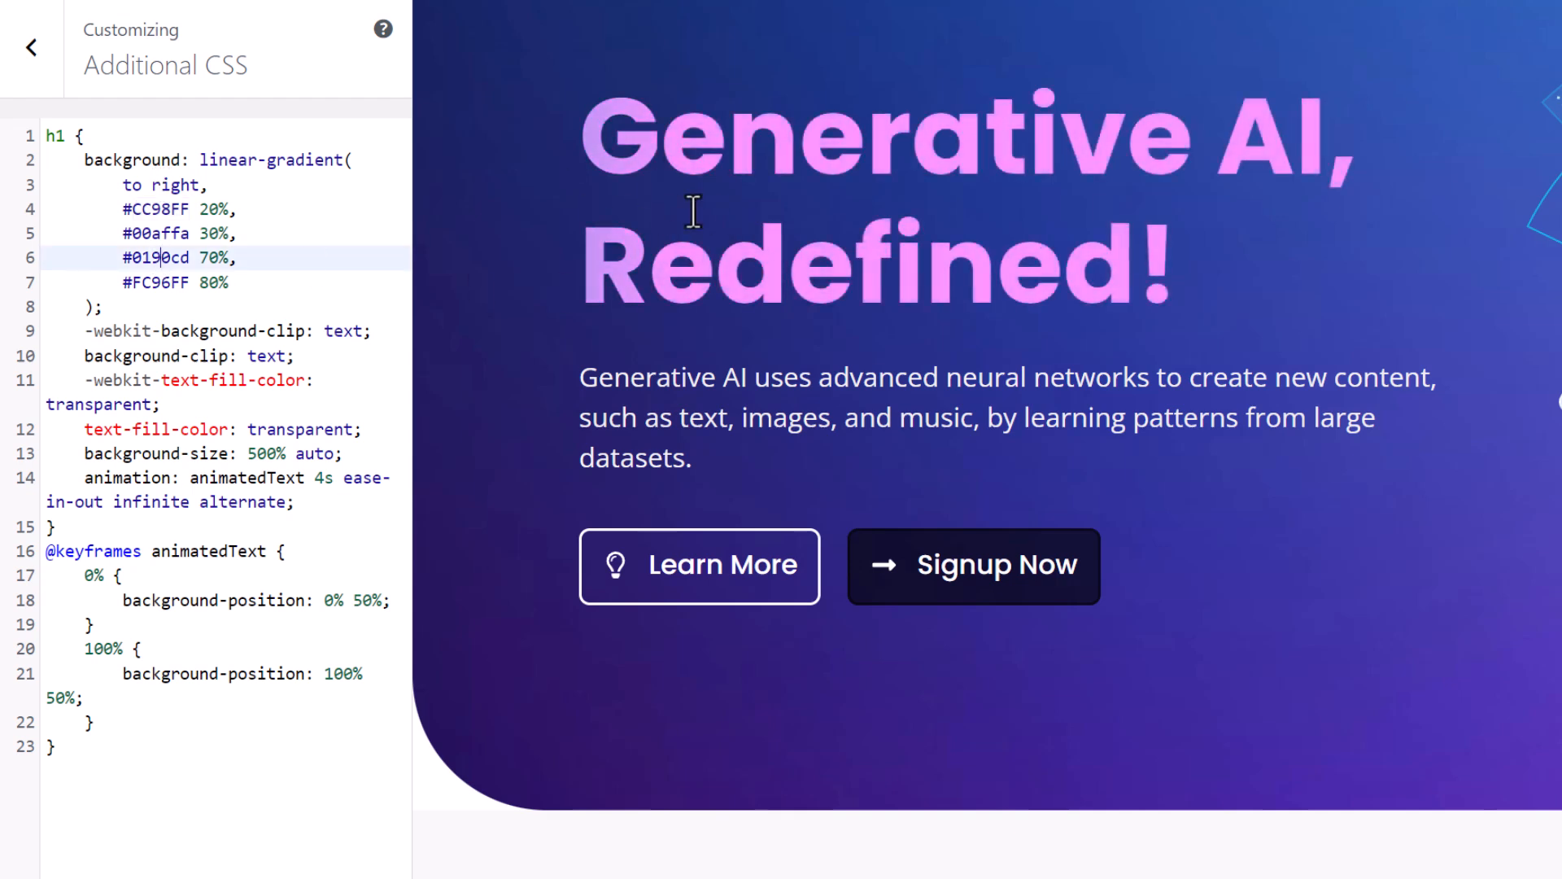
{"action": "double_click", "coordinate": [174, 282]}
{"action": "left_click", "coordinate": [169, 218]}
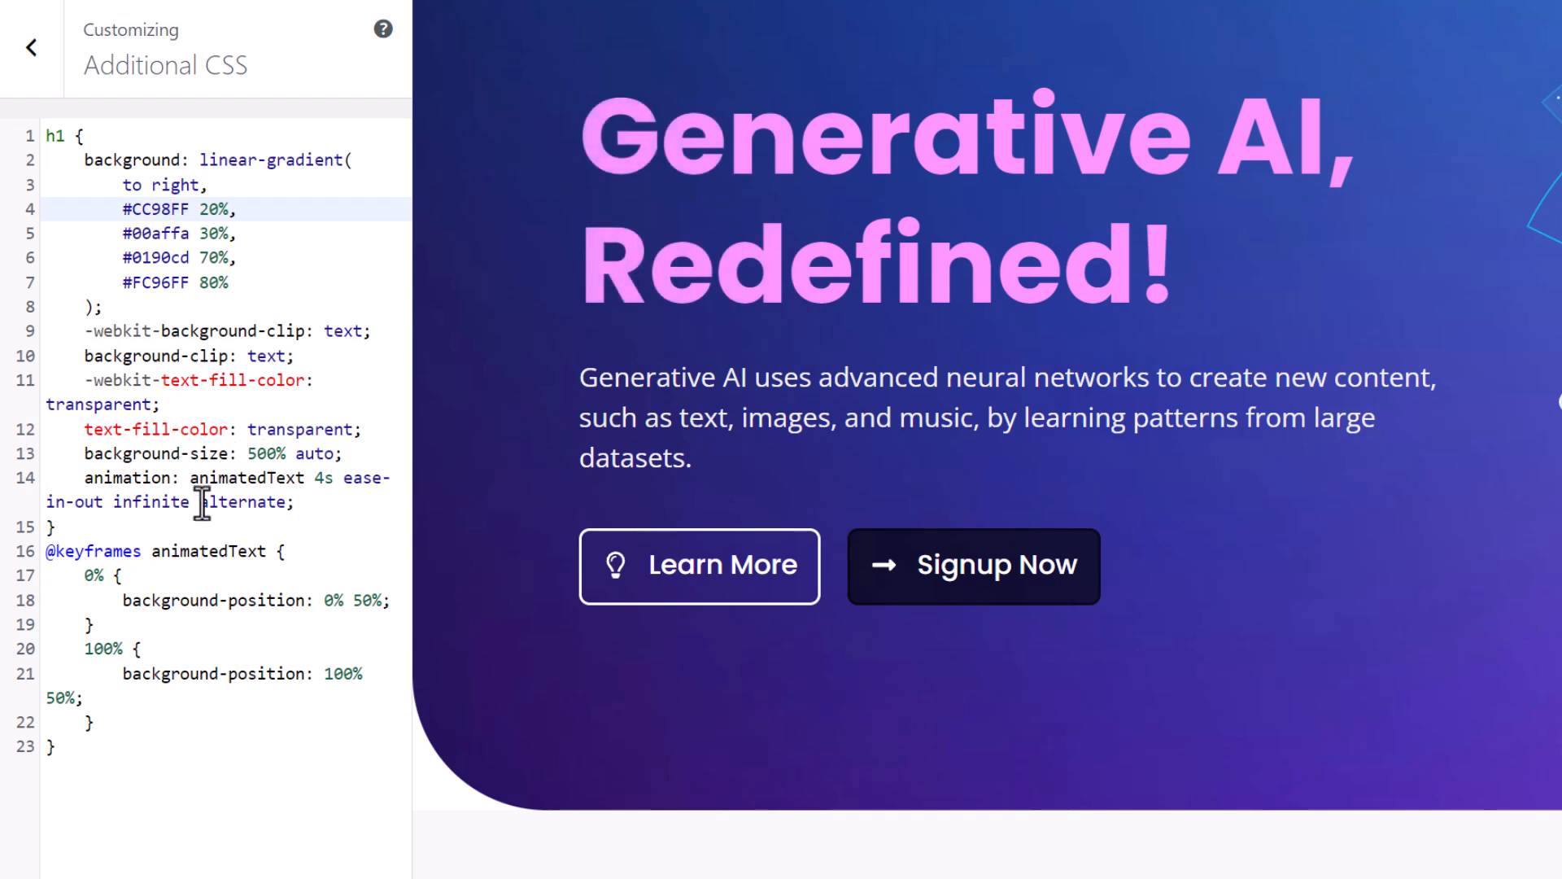
{"action": "left_click_drag", "start_coordinate": [229, 453], "coordinate": [88, 450]}
{"action": "left_click", "coordinate": [172, 480]}
{"action": "left_click_drag", "start_coordinate": [181, 485], "coordinate": [123, 474]}
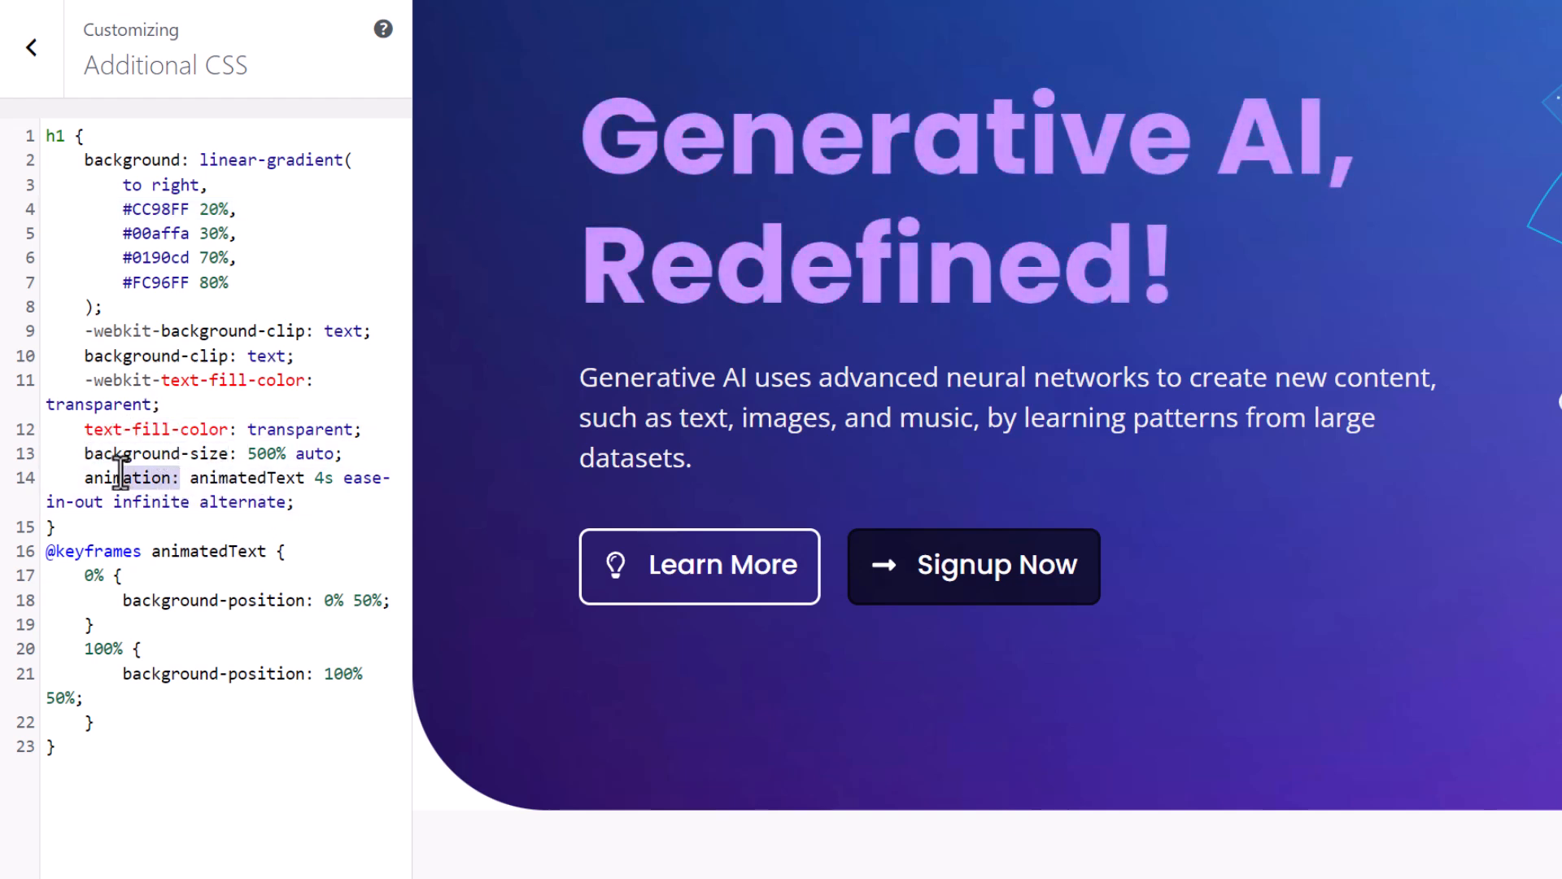
- Try 1s as the duration of the animatedText animation in the h1 rule
{"action": "left_click", "coordinate": [321, 479]}
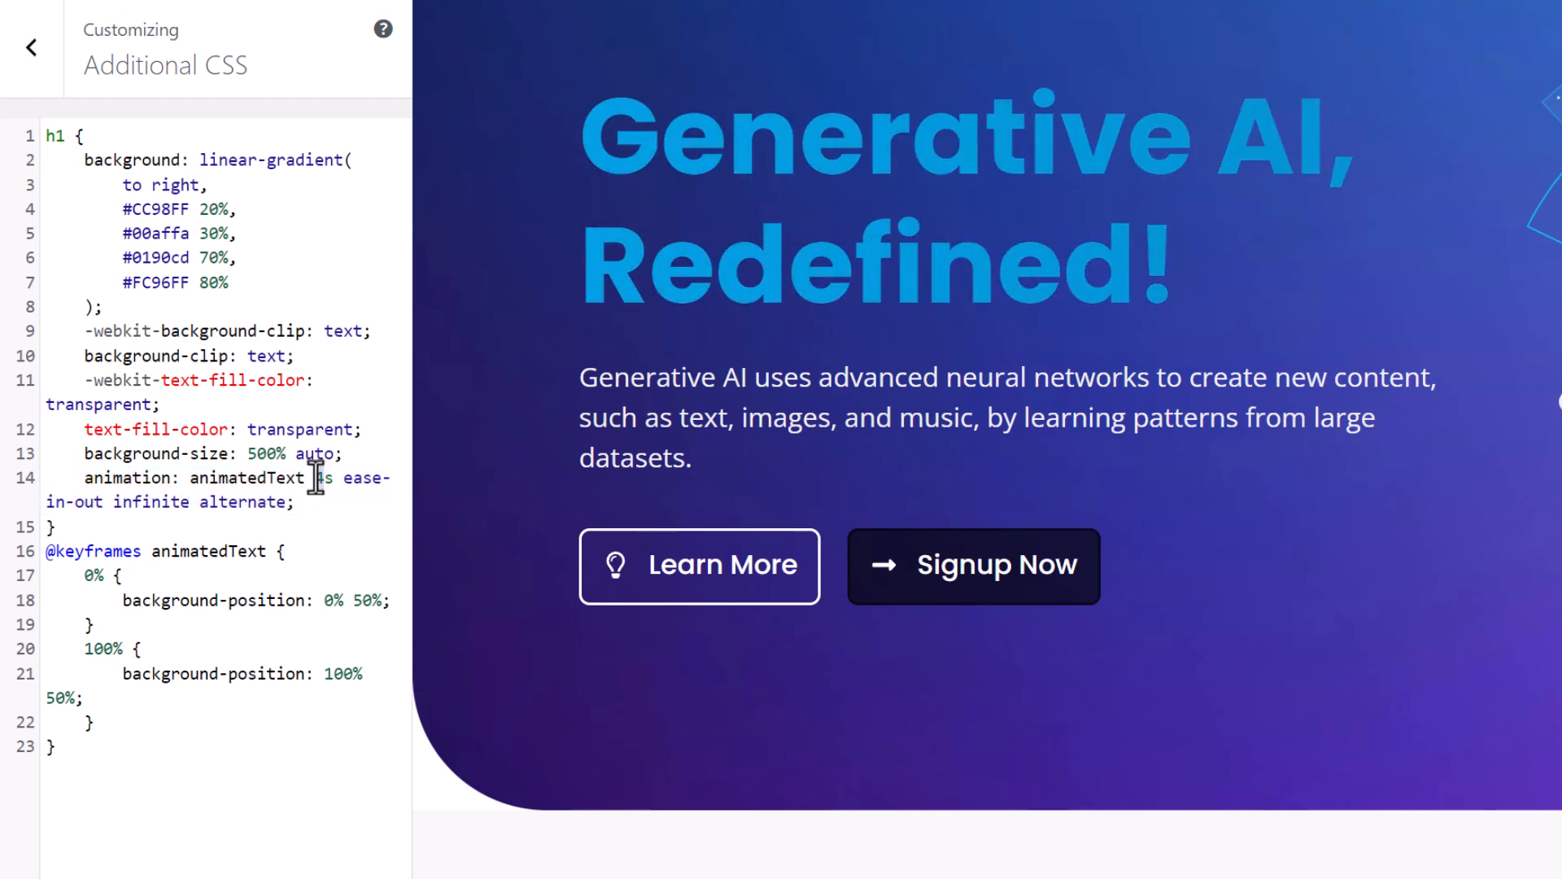
{"action": "left_click", "coordinate": [312, 479]}
{"action": "key", "text": "Delete"}
{"action": "type", "text": "1"}
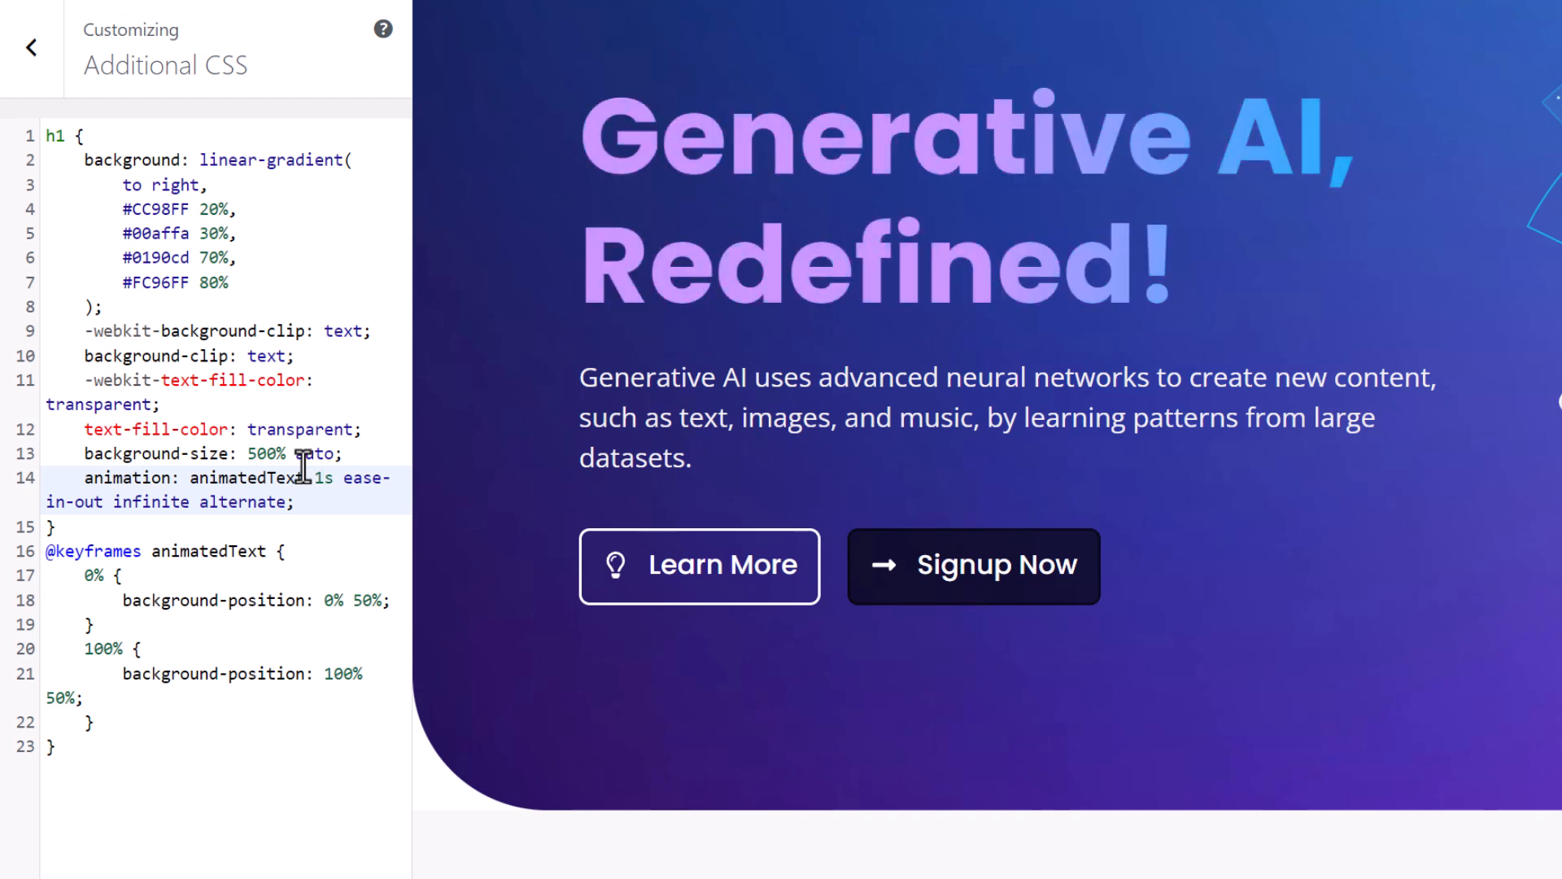
{"action": "left_click", "coordinate": [303, 462]}
- Try a 3s duration for the animatedText animation and set it back to 4s
{"action": "left_click", "coordinate": [319, 479]}
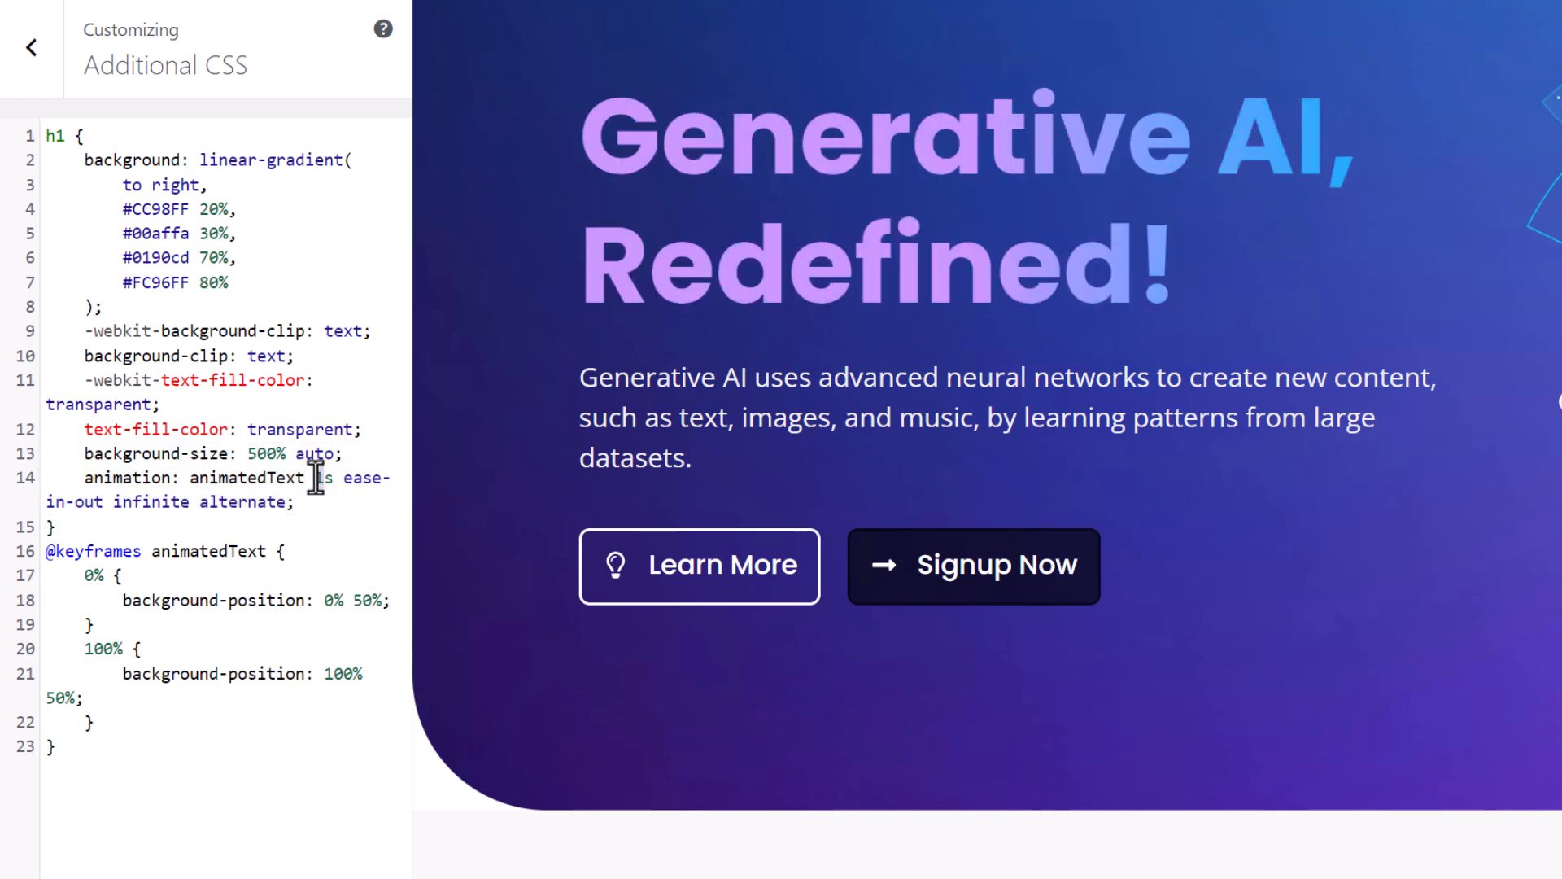
{"action": "key", "text": "BackSpace"}
{"action": "type", "text": "3"}
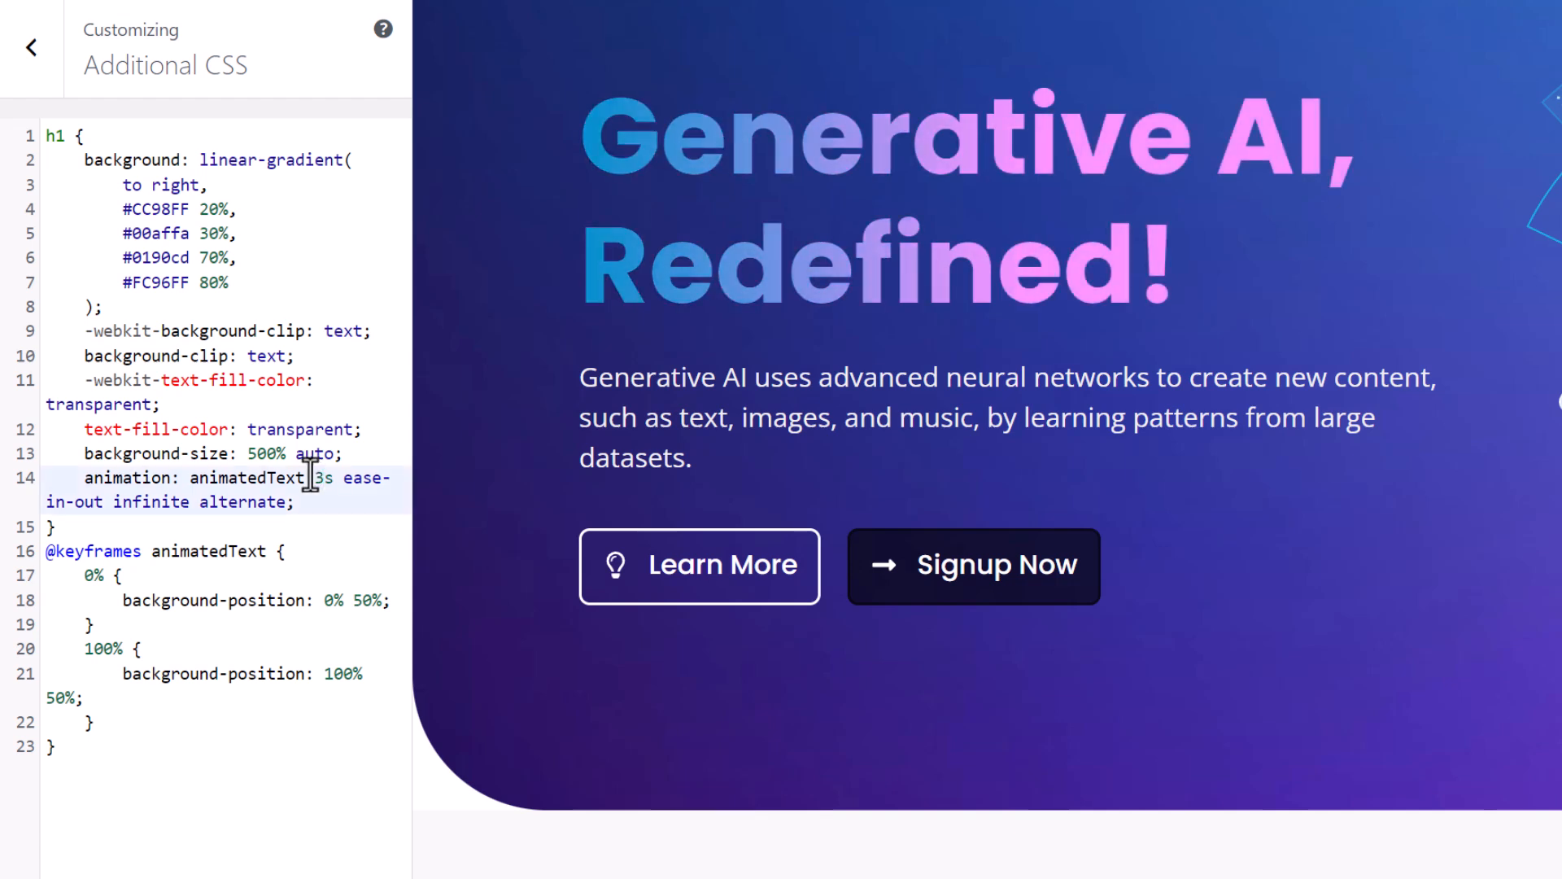
{"action": "double_click", "coordinate": [323, 478]}
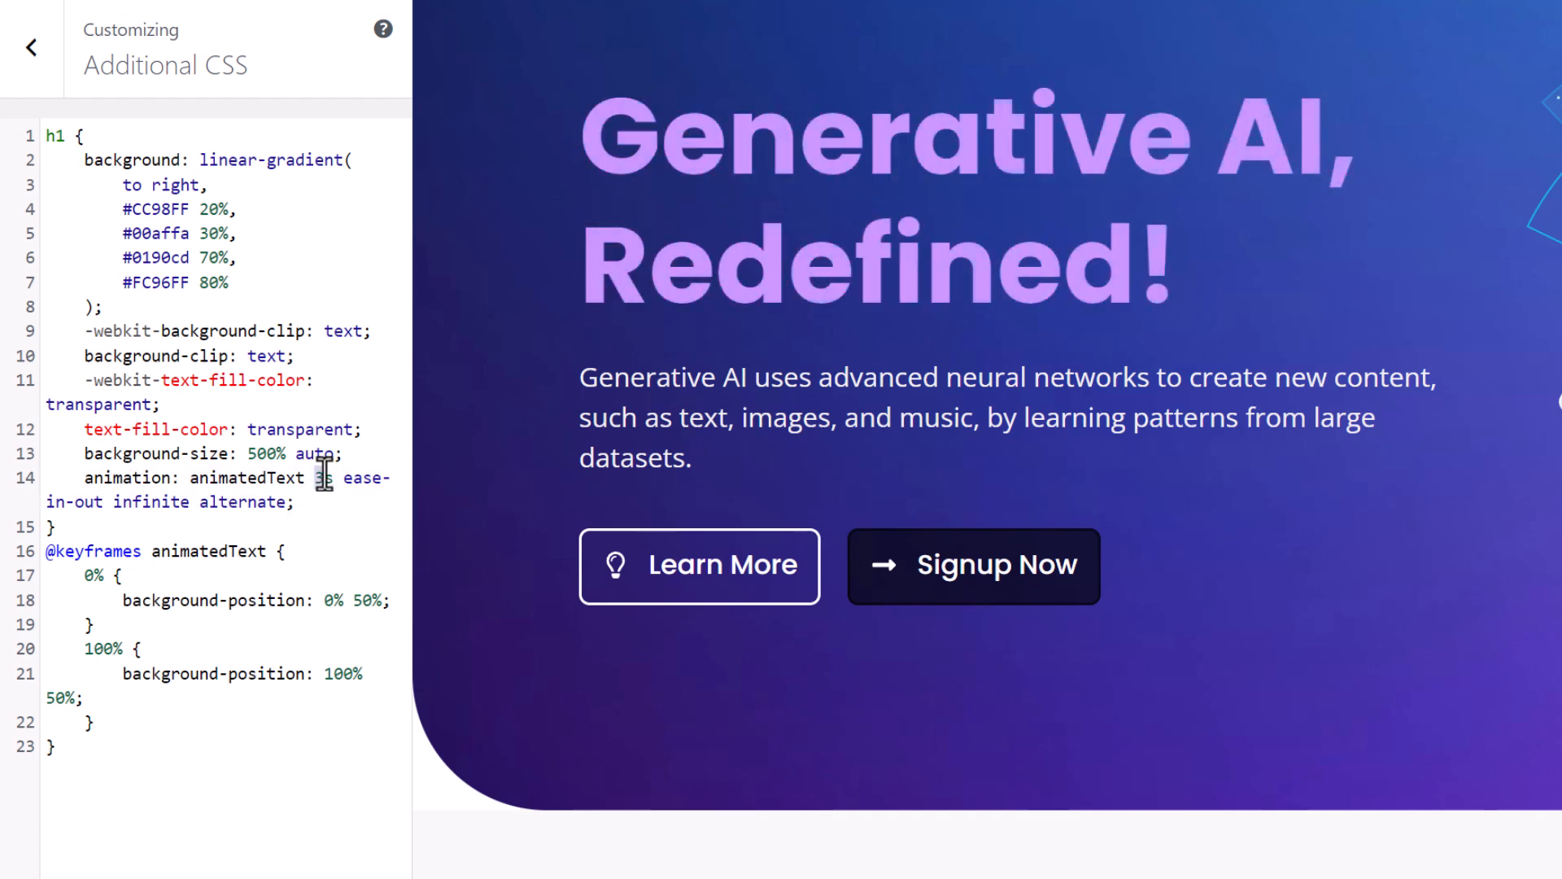
{"action": "left_click", "coordinate": [323, 472]}
{"action": "key", "text": "BackSpace"}
{"action": "type", "text": "4"}
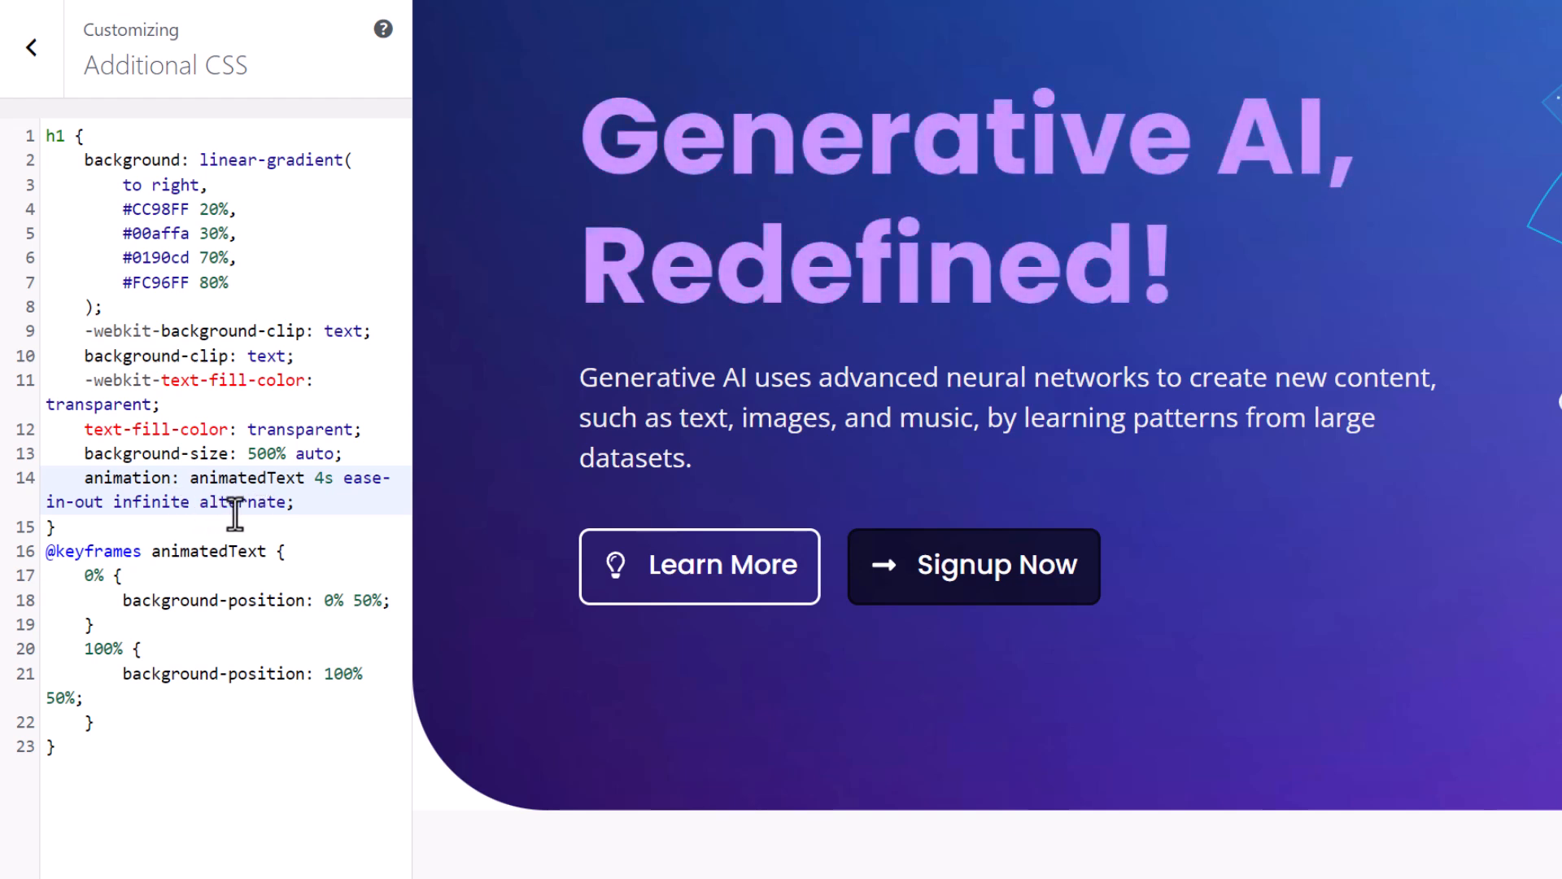
- Try normal instead of alternate as the animation direction and undo the change
{"action": "double_click", "coordinate": [99, 488]}
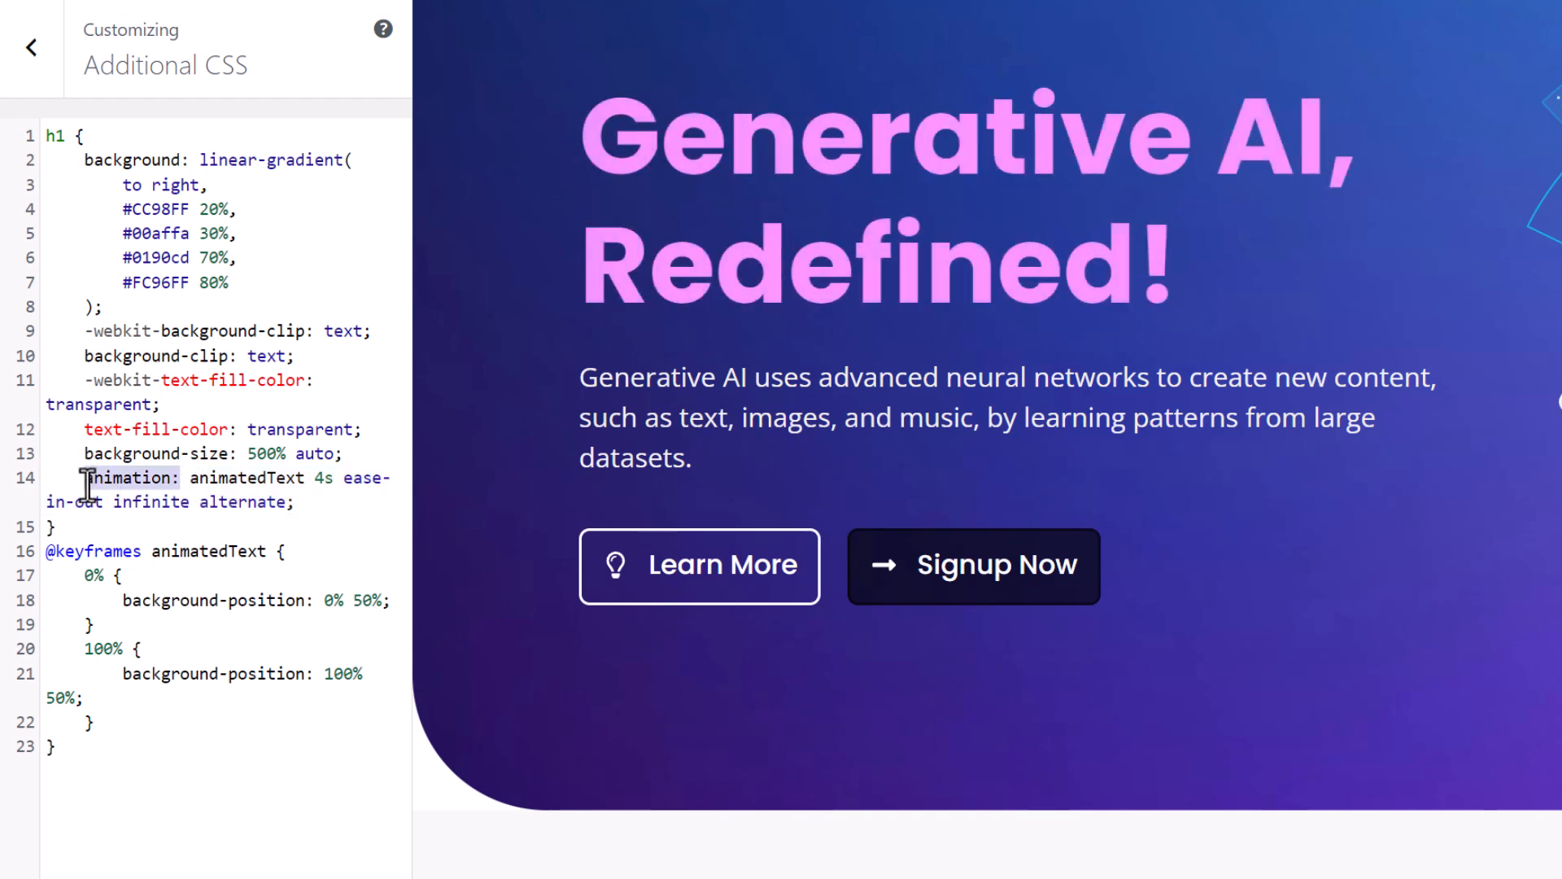
{"action": "left_click", "coordinate": [213, 500]}
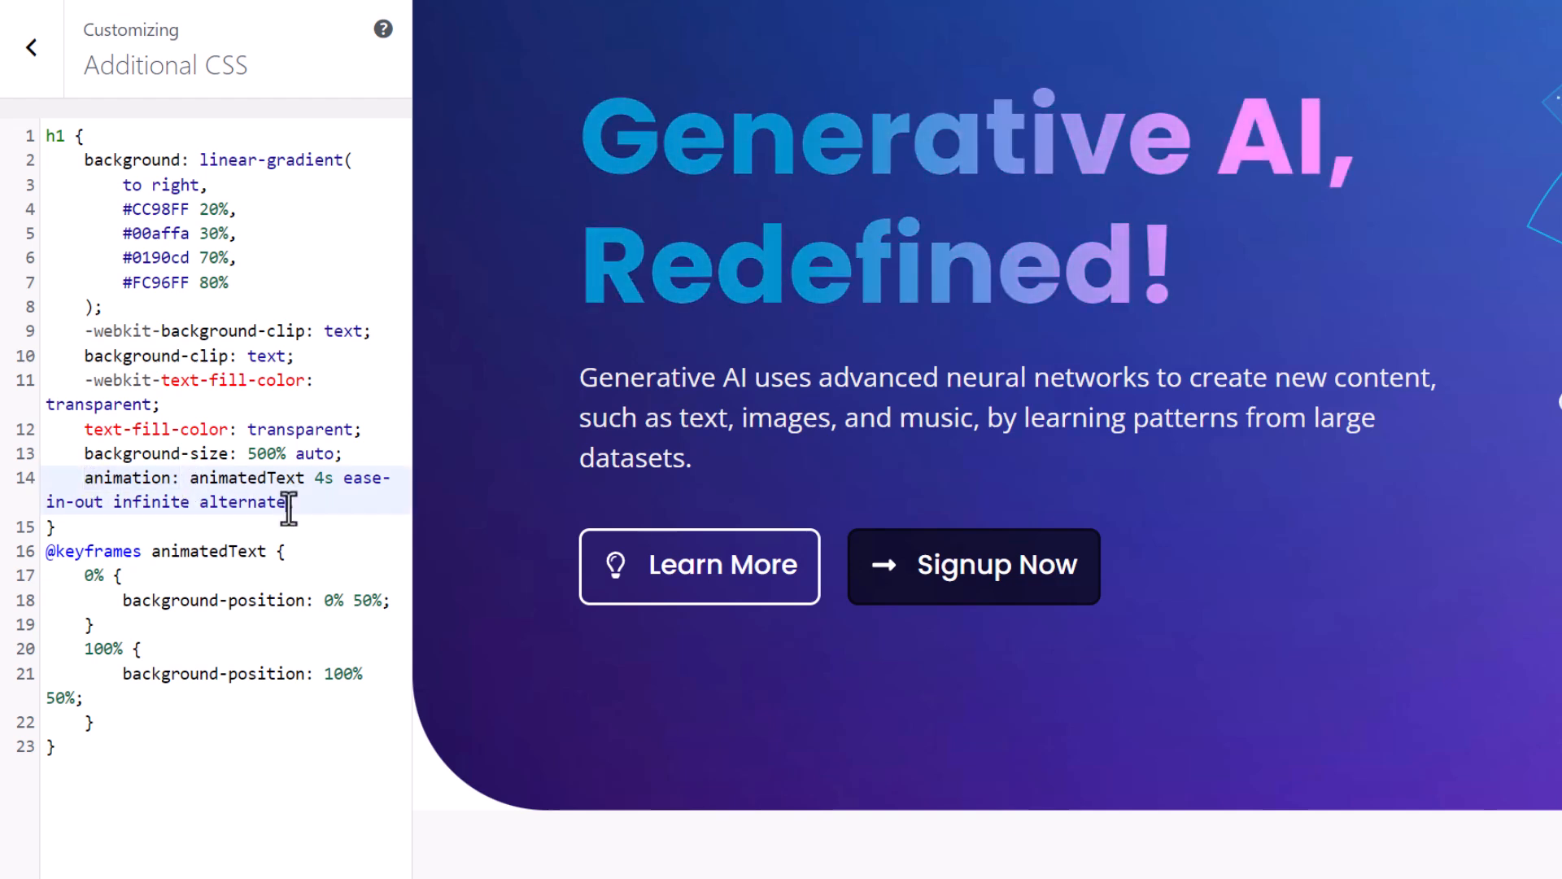
{"action": "double_click", "coordinate": [218, 505]}
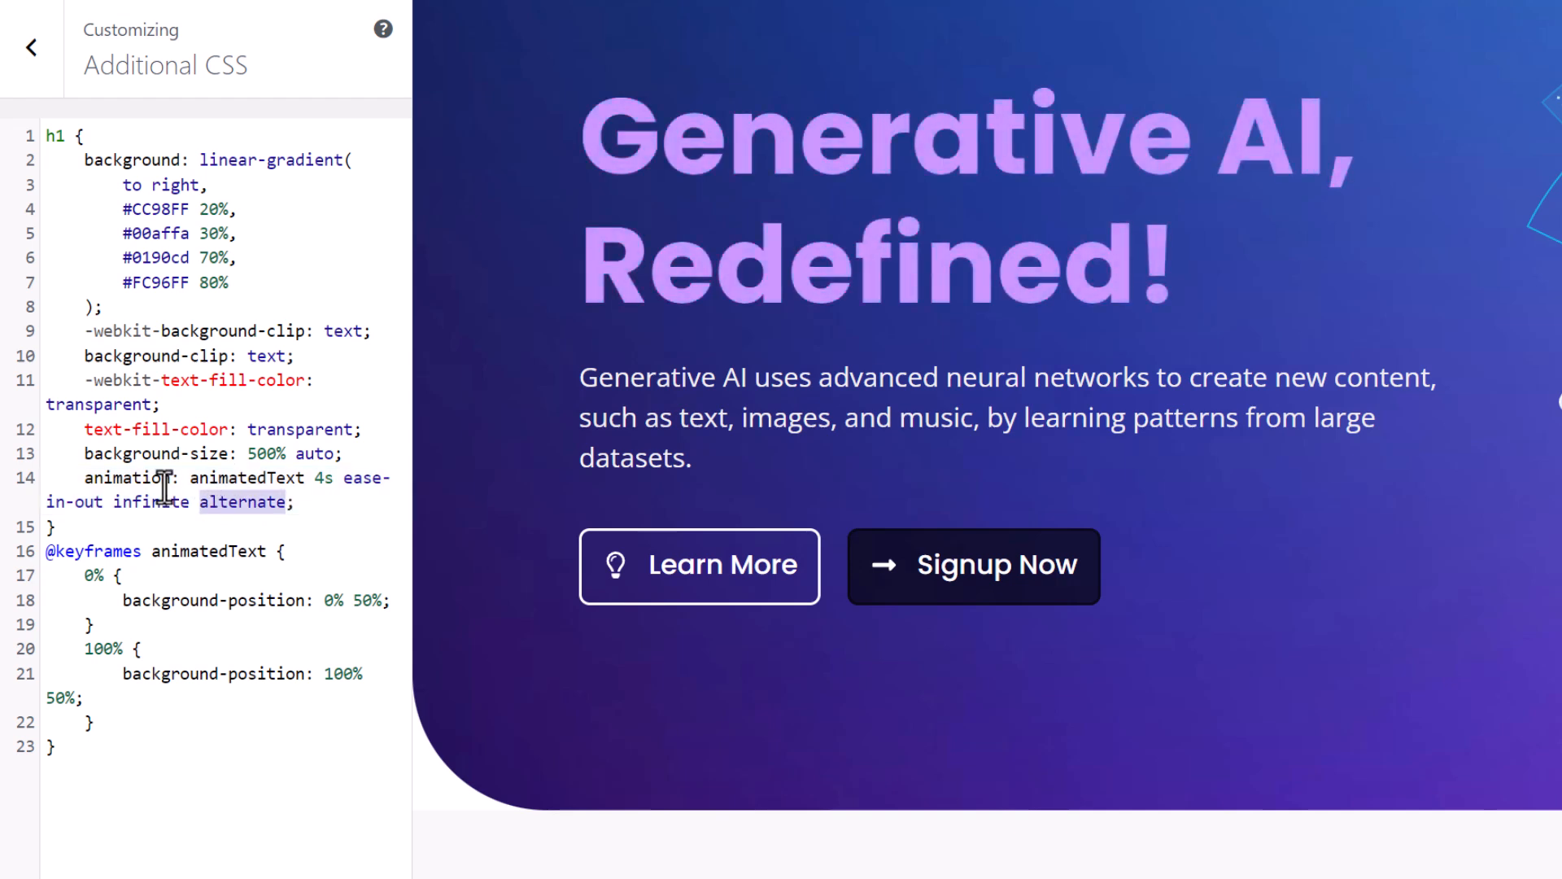
{"action": "type", "text": "norm"}
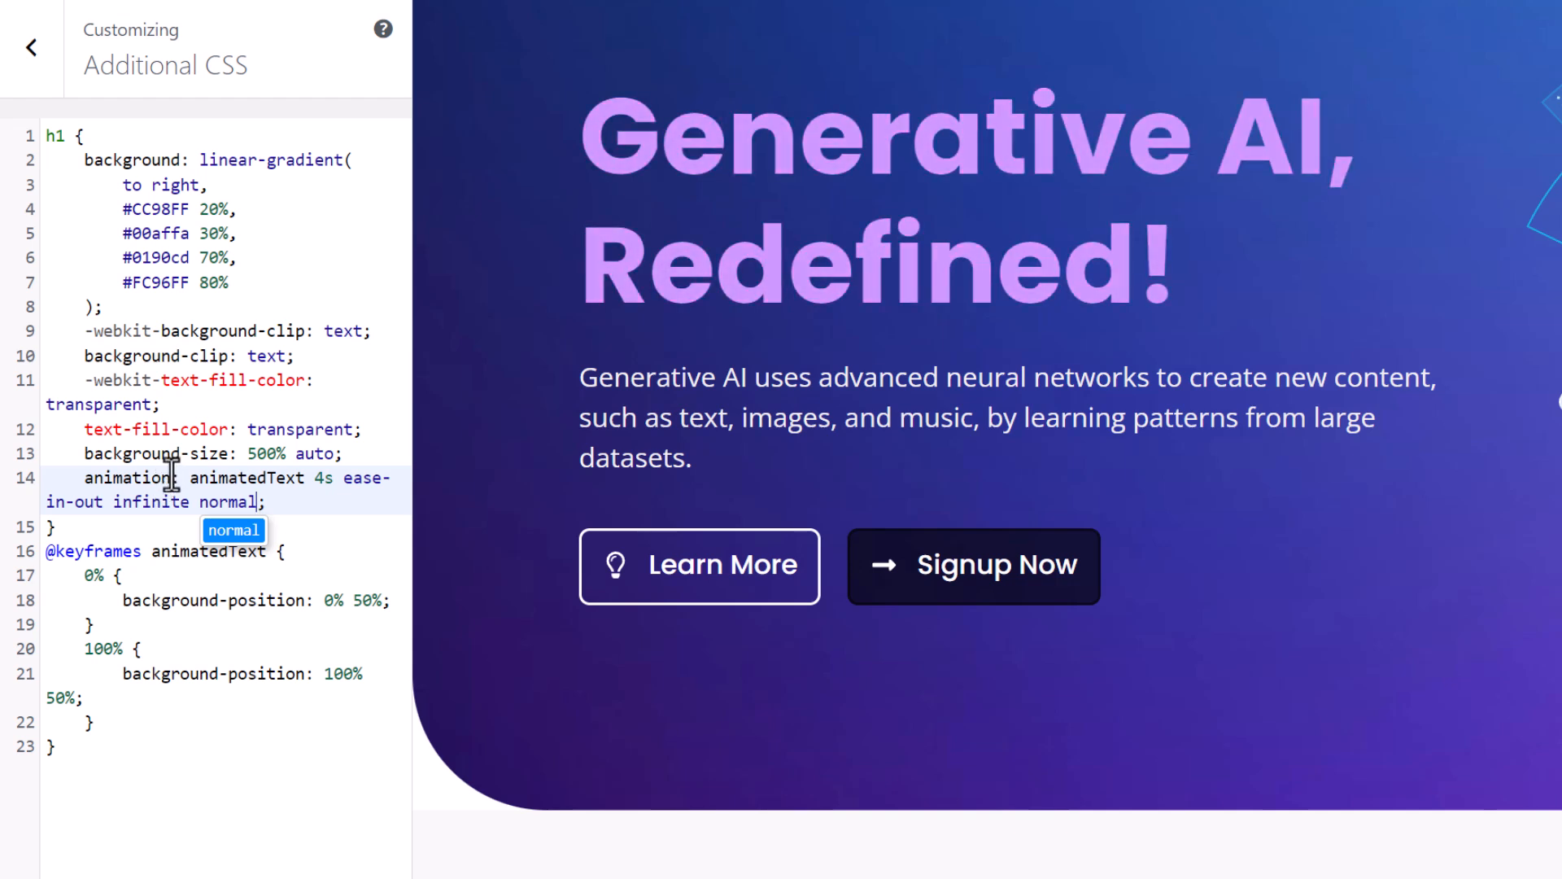
{"action": "key", "text": "ctrl+z"}
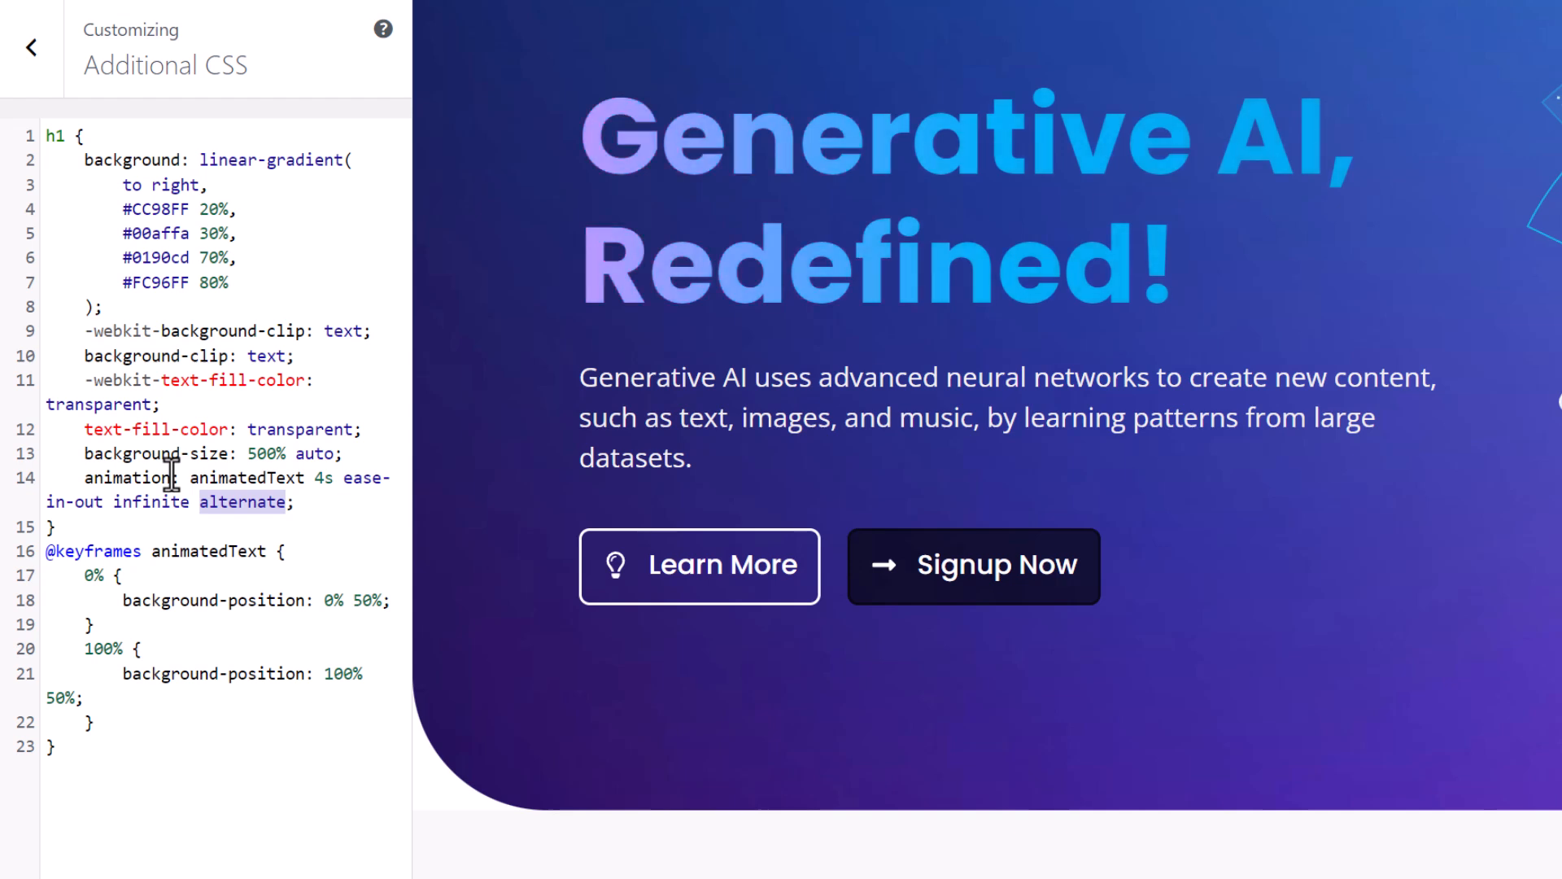
{"action": "left_click", "coordinate": [170, 476]}
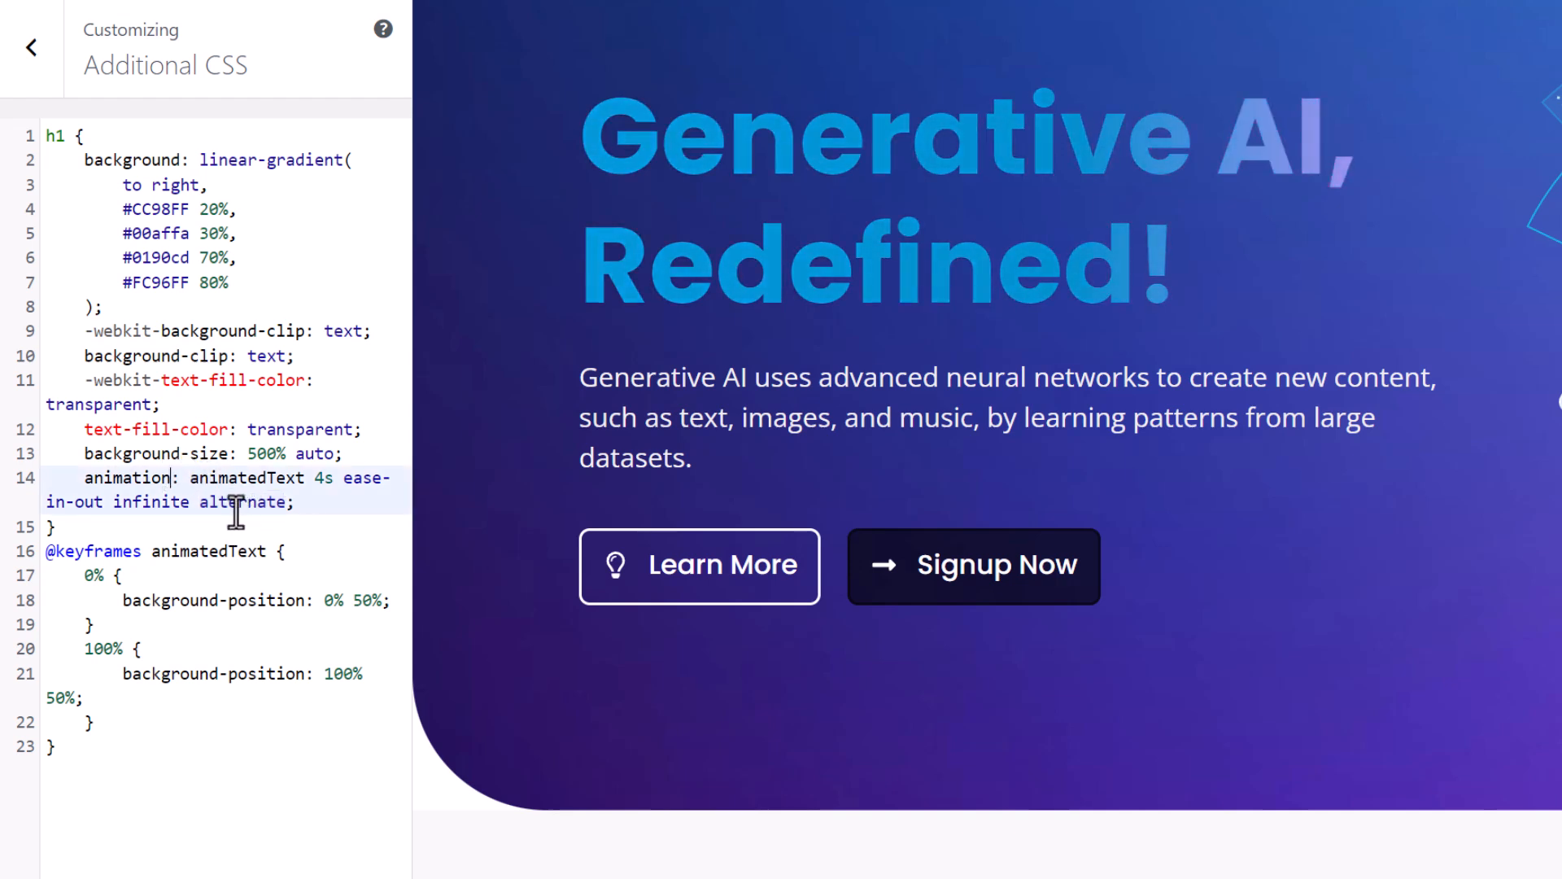
- Copy the hero heading's animated-text class from Elementor and replace the h1 selector in the Additional CSS with .animated-text
{"action": "left_click", "coordinate": [72, 159]}
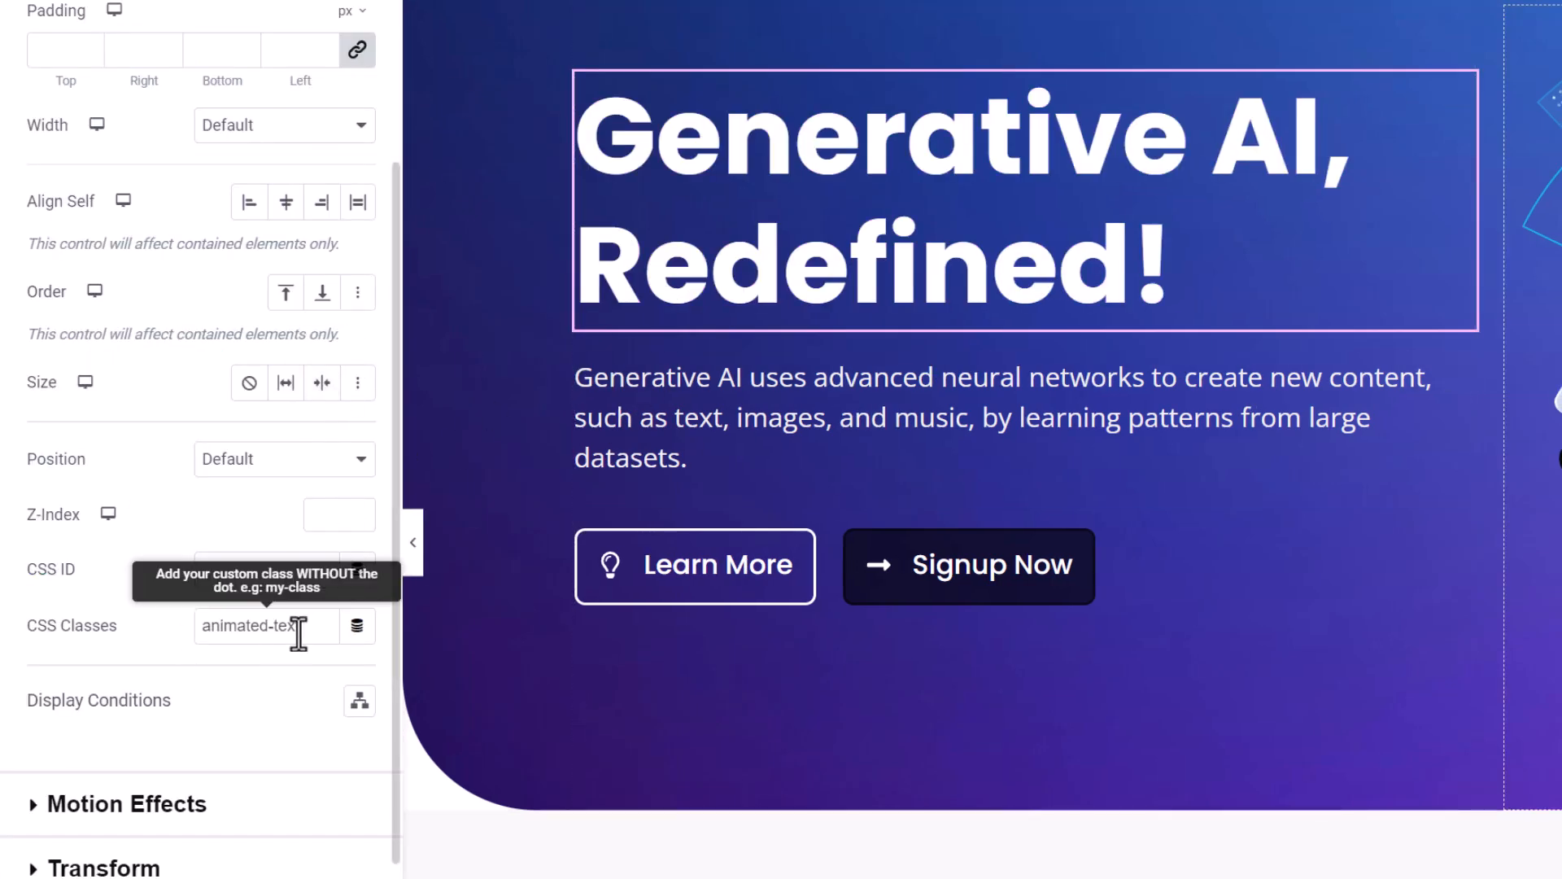
{"action": "left_click_drag", "start_coordinate": [301, 631], "coordinate": [161, 602]}
{"action": "key", "text": "ctrl+c"}
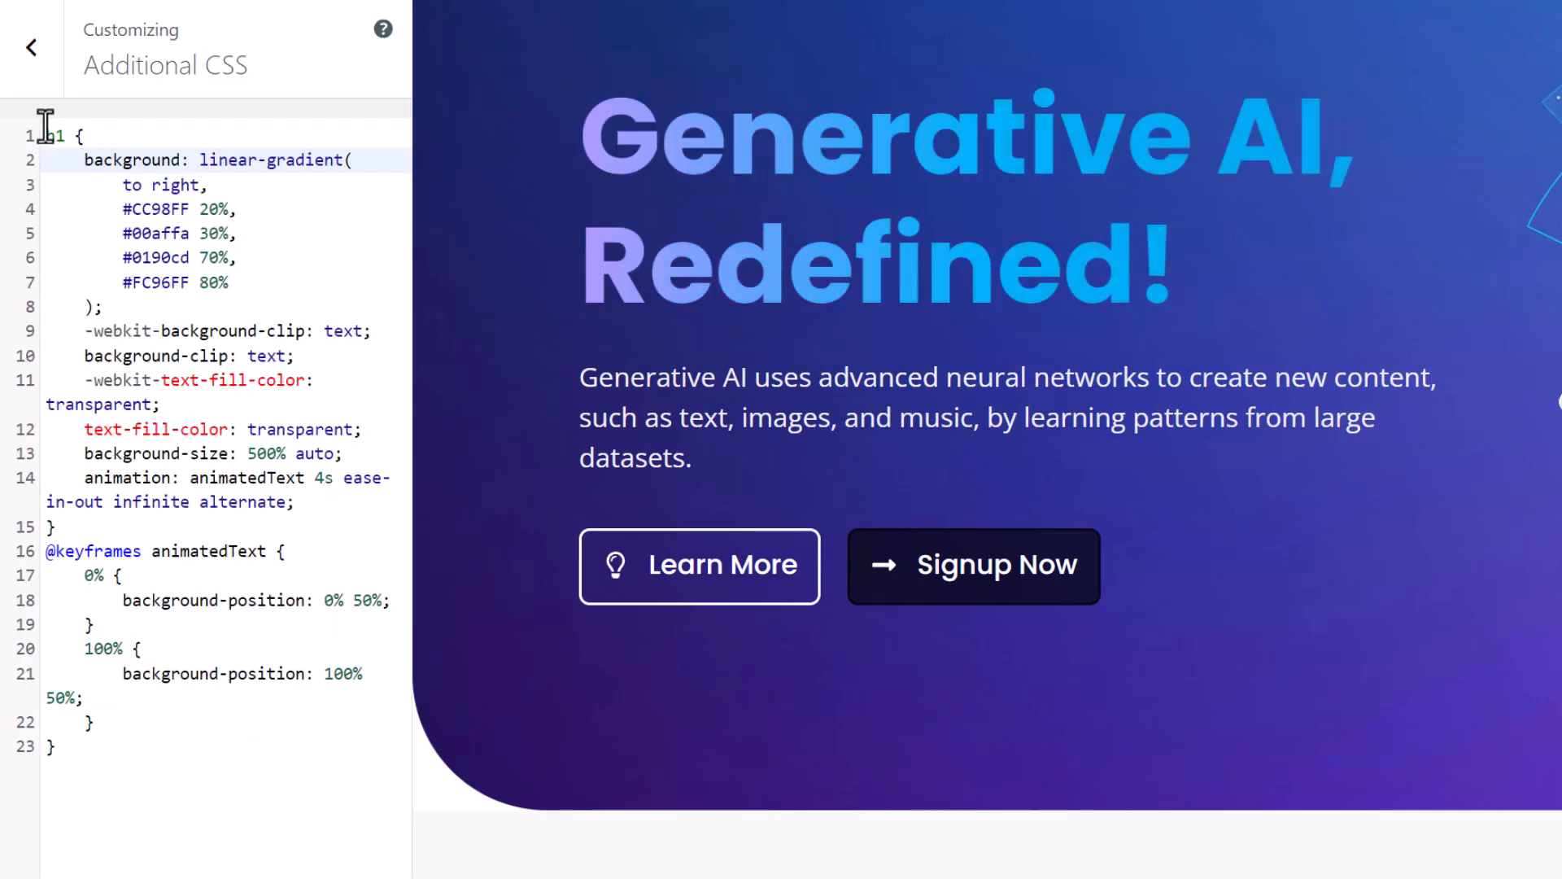
{"action": "left_click_drag", "start_coordinate": [63, 136], "coordinate": [44, 135]}
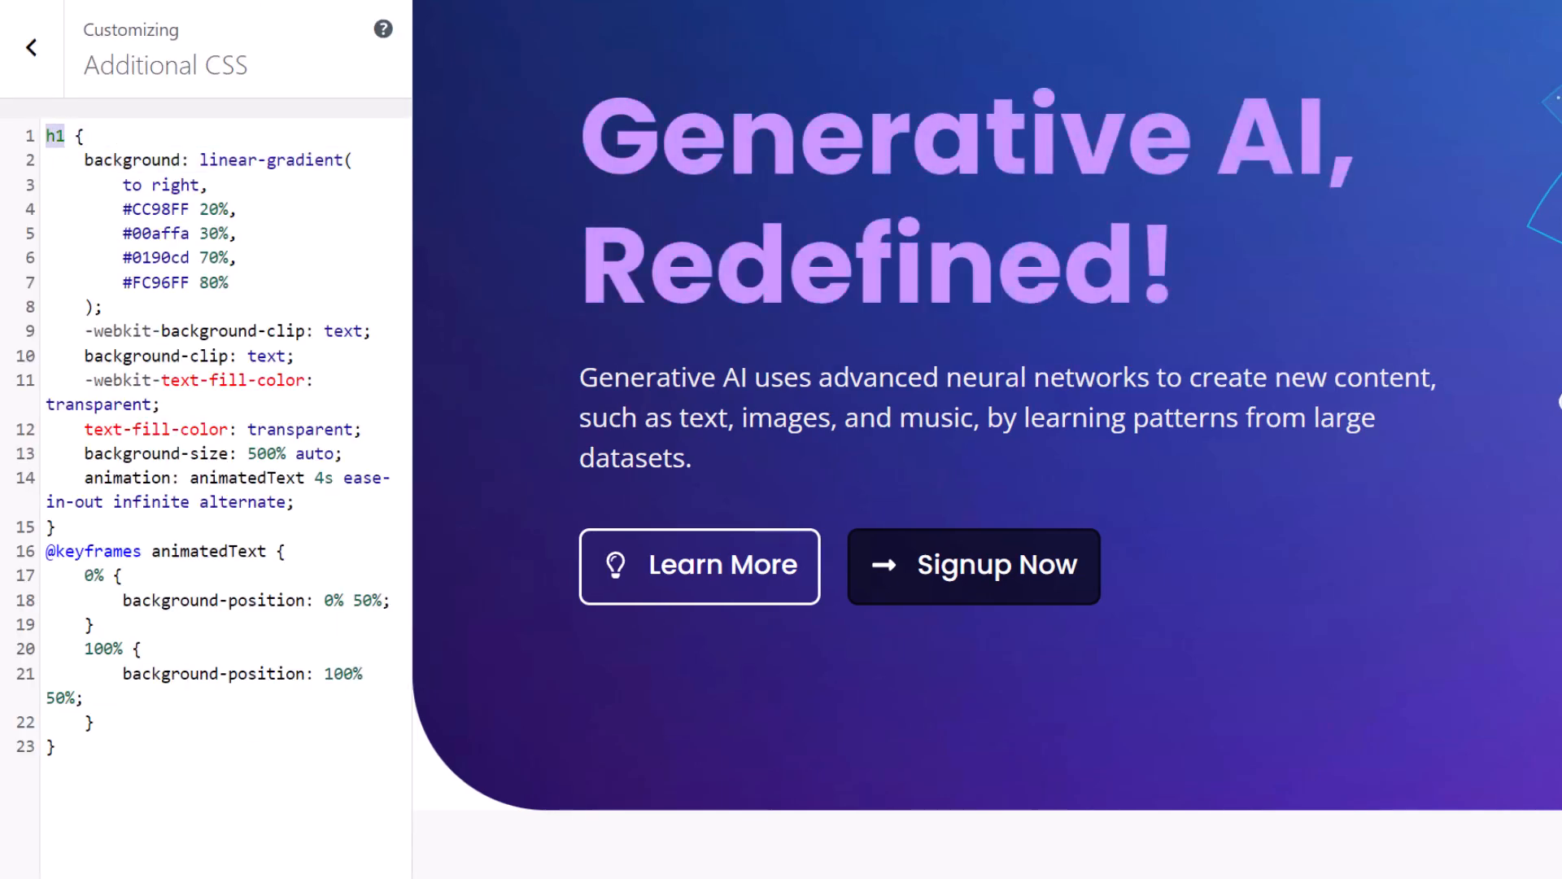
{"action": "type", "text": "."}
{"action": "key", "text": "ctrl+v"}
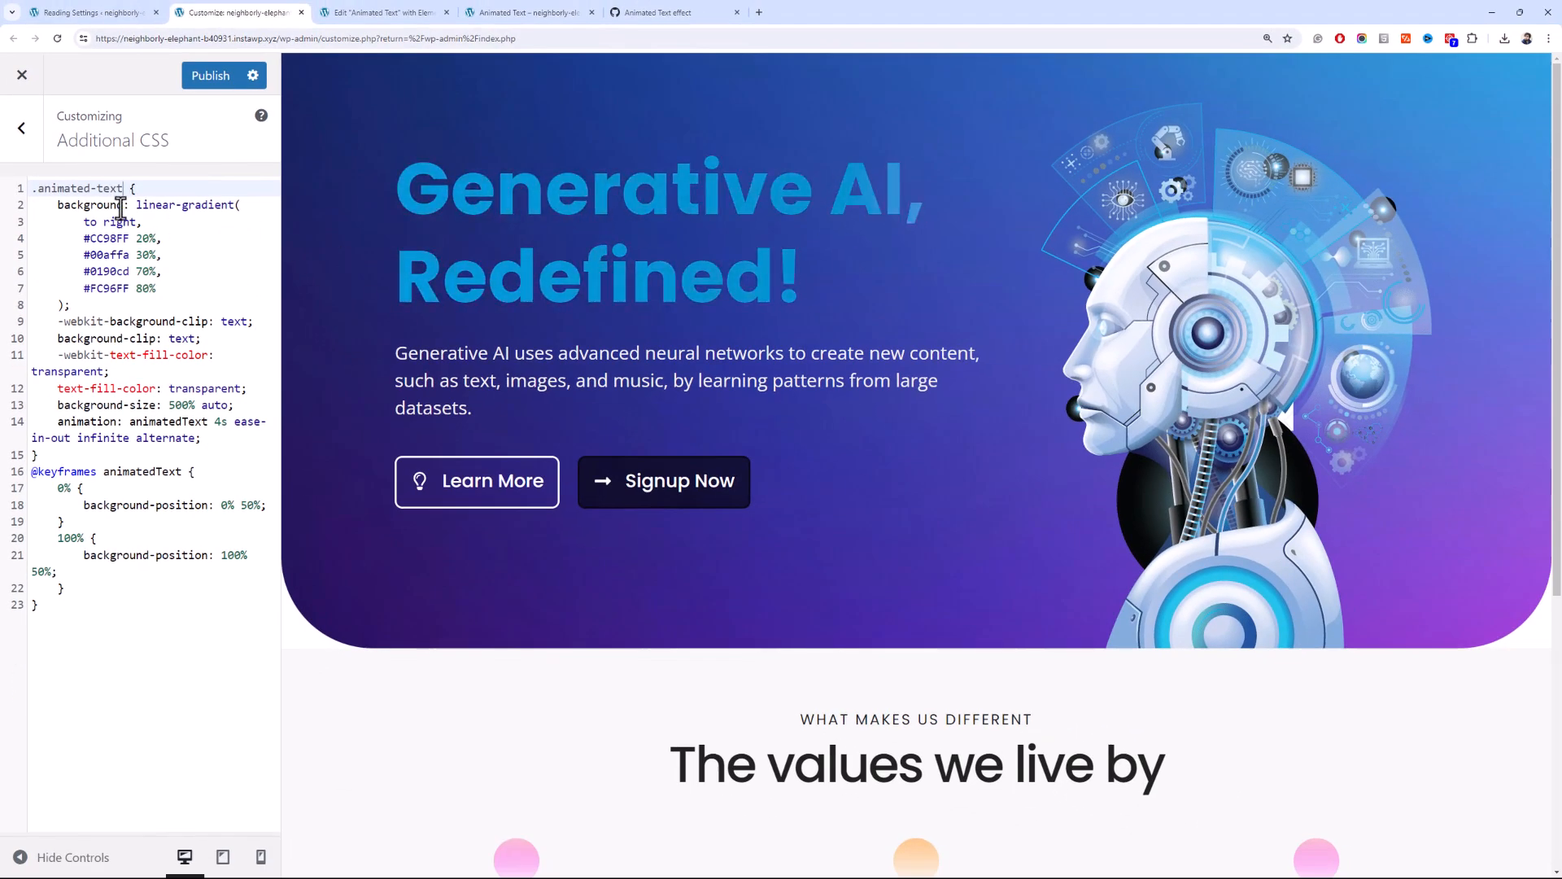
- In the Elementor editor, give the heading "The values we live by" the CSS class animated-text and update the page
{"action": "left_click", "coordinate": [358, 13]}
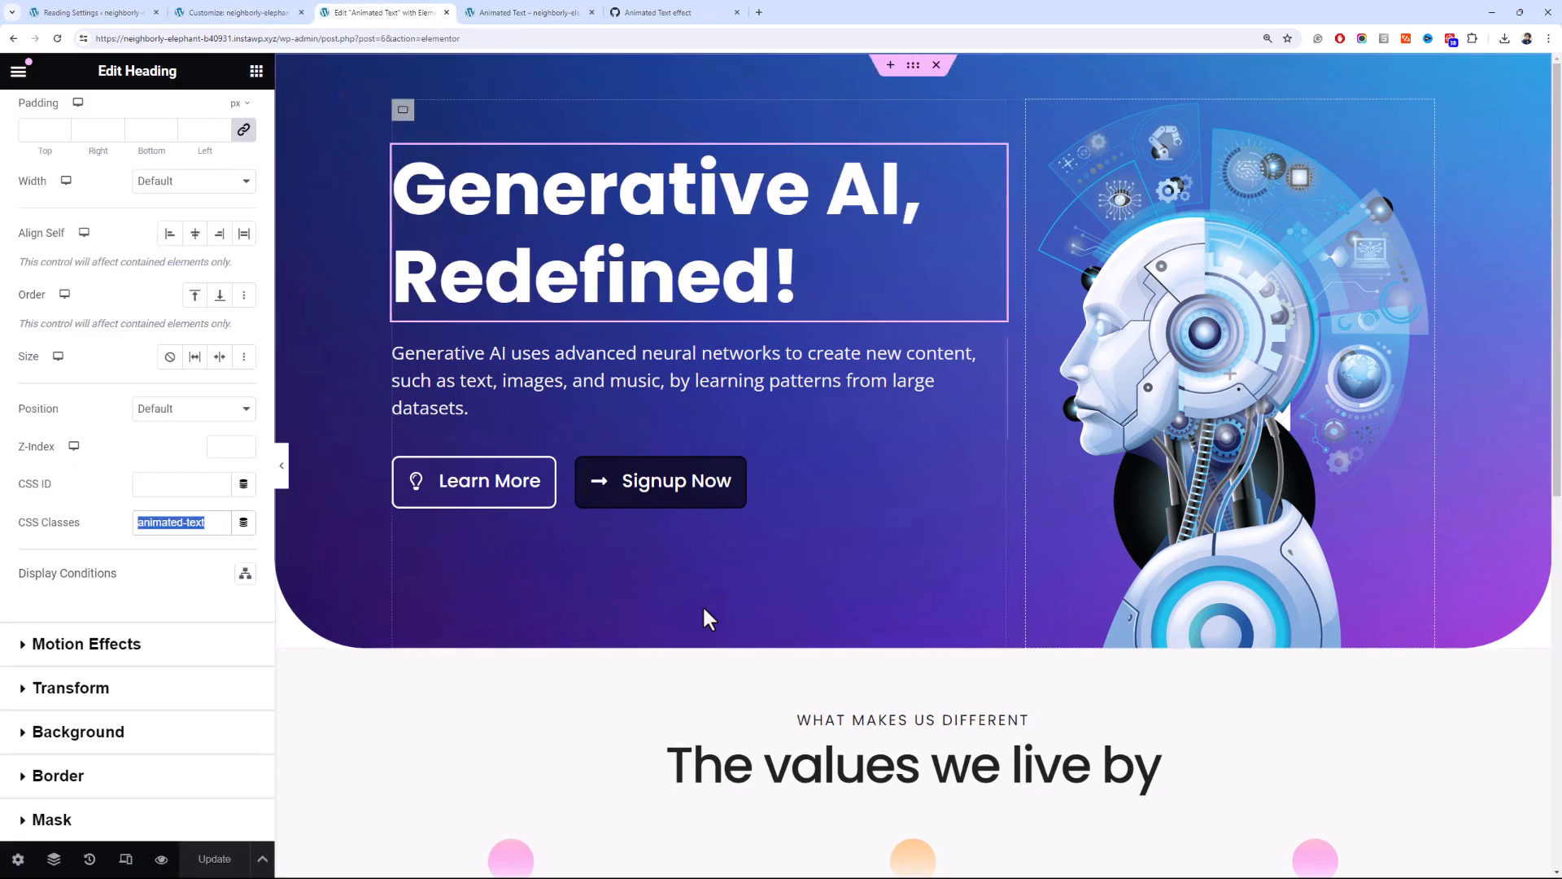
{"action": "scroll", "coordinate": [708, 617], "scroll_direction": "down", "scroll_amount": 2}
{"action": "left_click", "coordinate": [745, 580]}
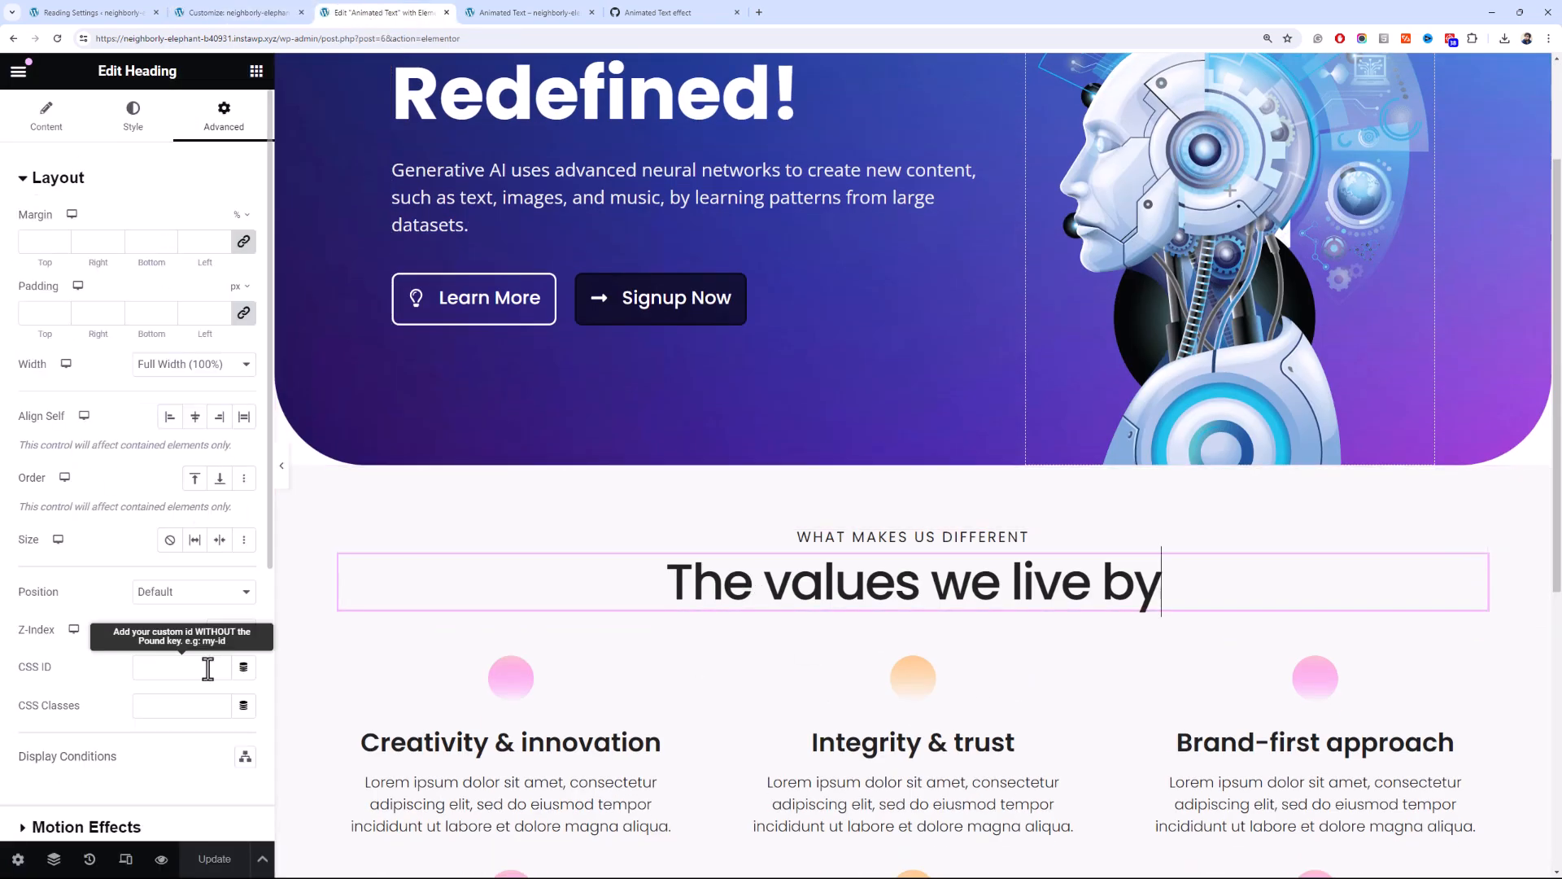
{"action": "left_click", "coordinate": [192, 701]}
{"action": "key", "text": "ctrl+v"}
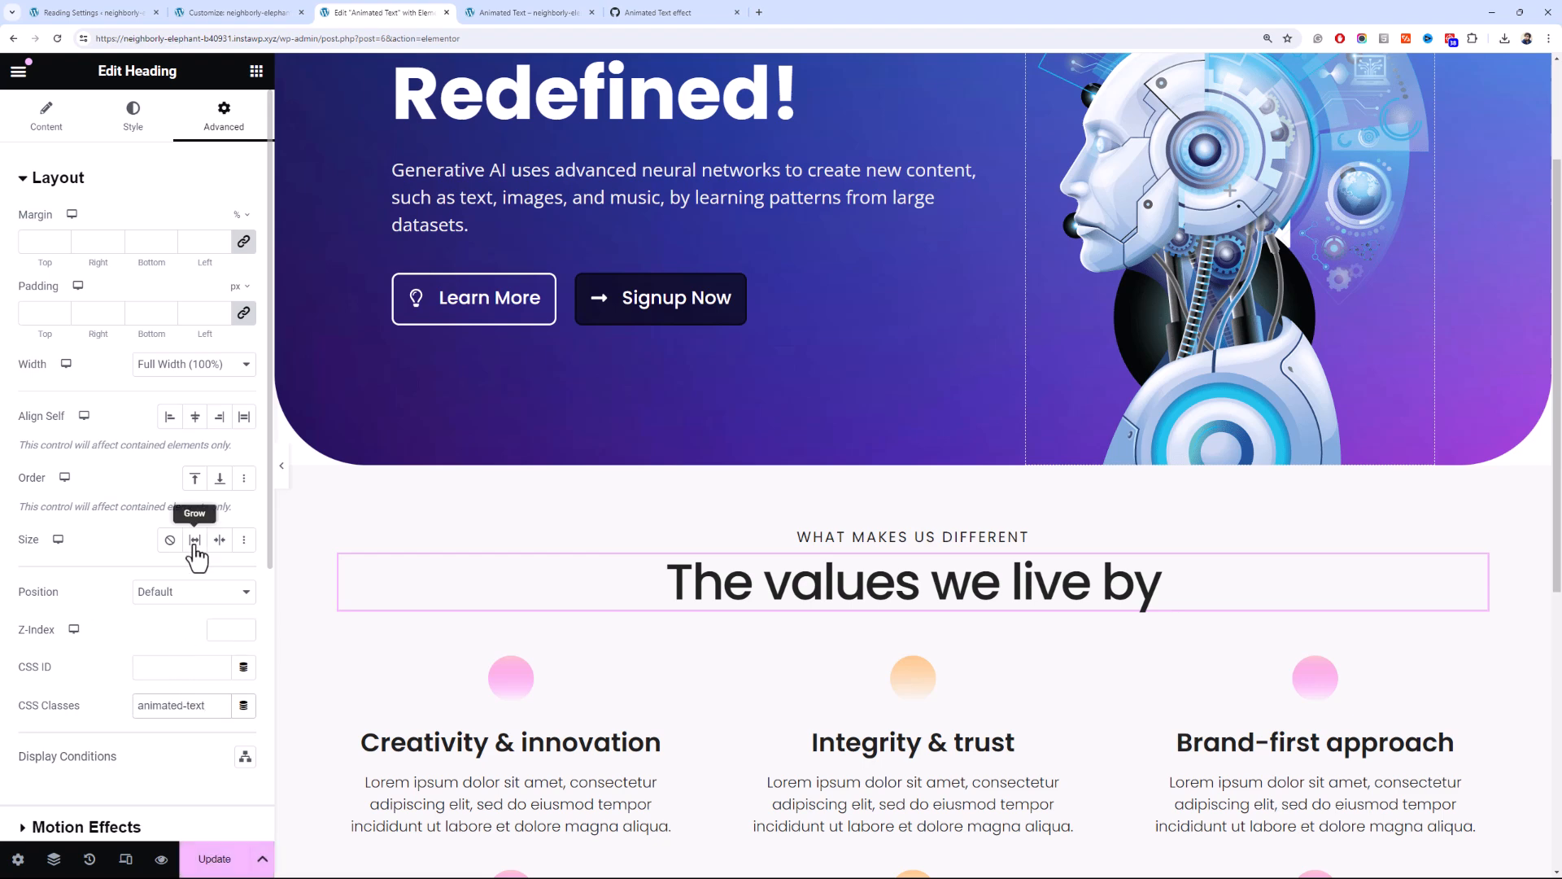
{"action": "left_click", "coordinate": [215, 858]}
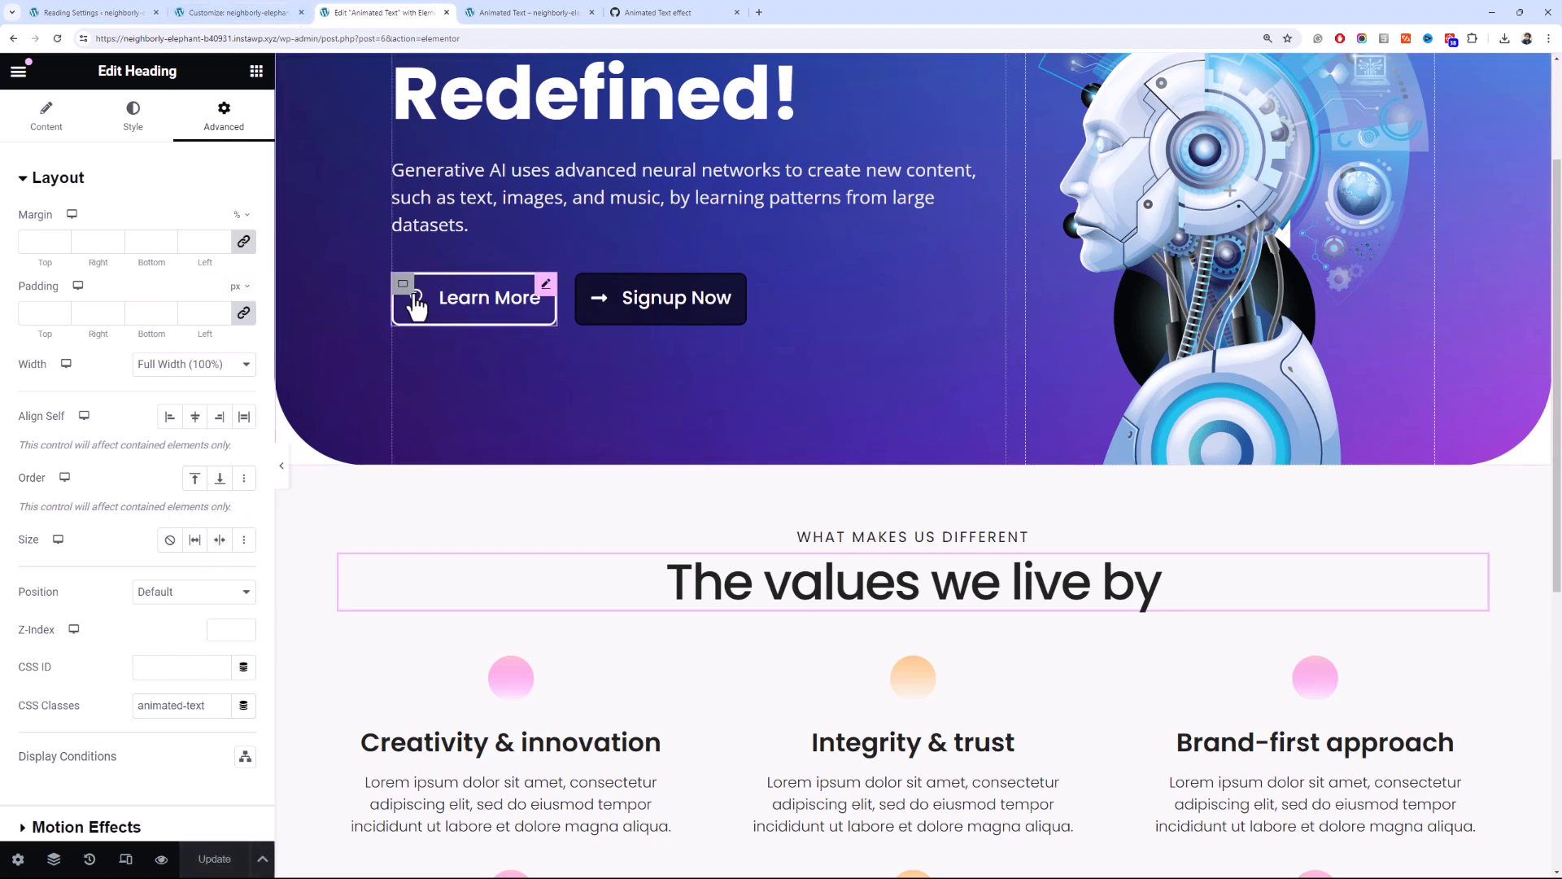
- Publish the Customizer's Additional CSS and reload the page in the Elementor editor
{"action": "left_click", "coordinate": [287, 10]}
{"action": "left_click", "coordinate": [231, 77]}
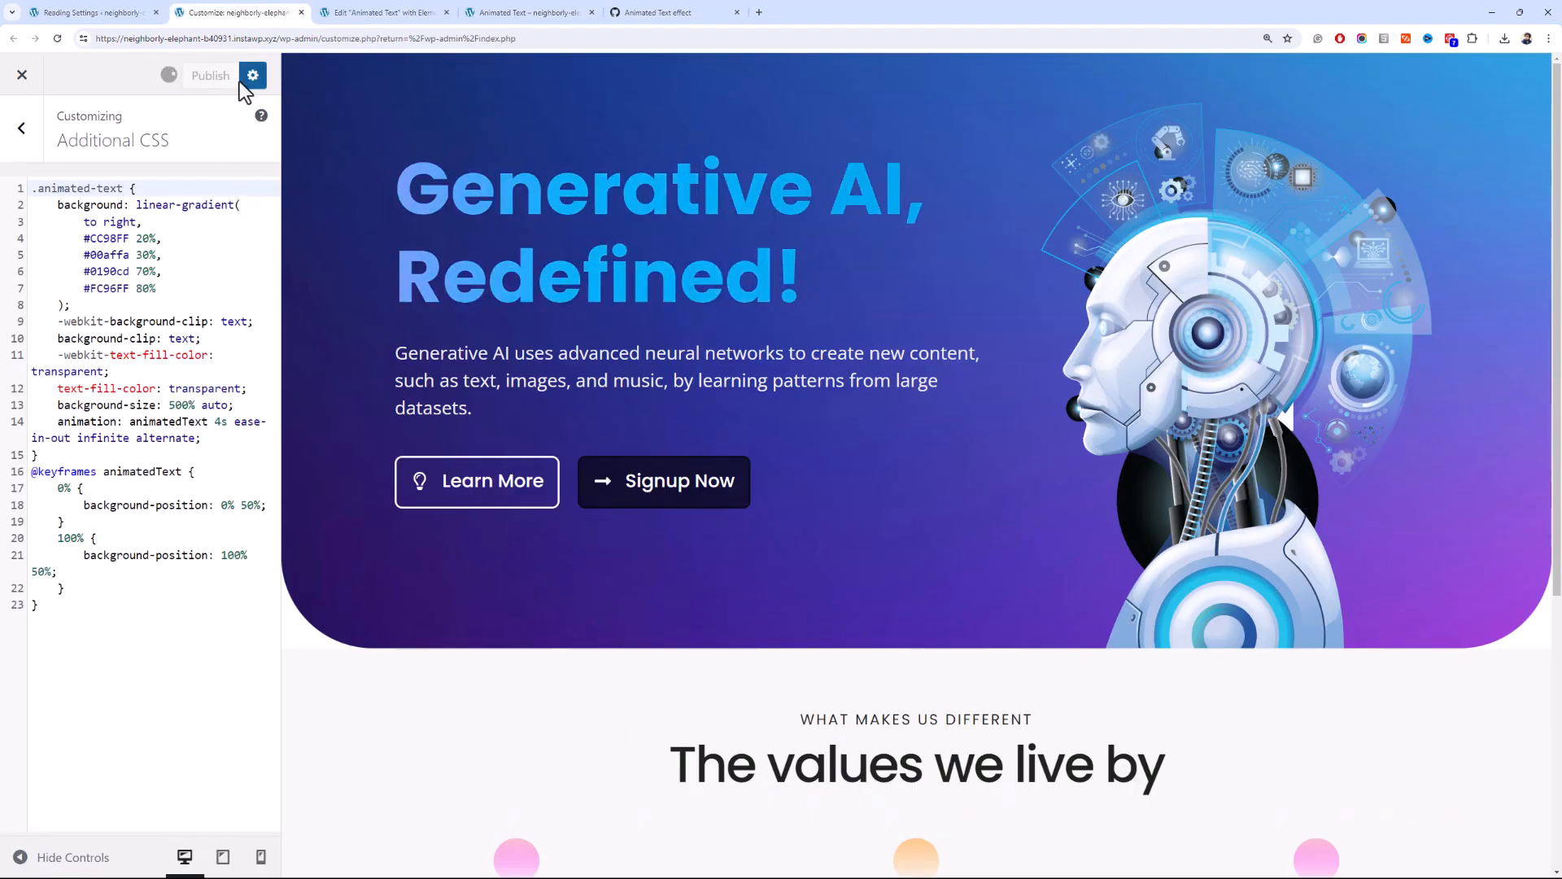
{"action": "left_click", "coordinate": [380, 12]}
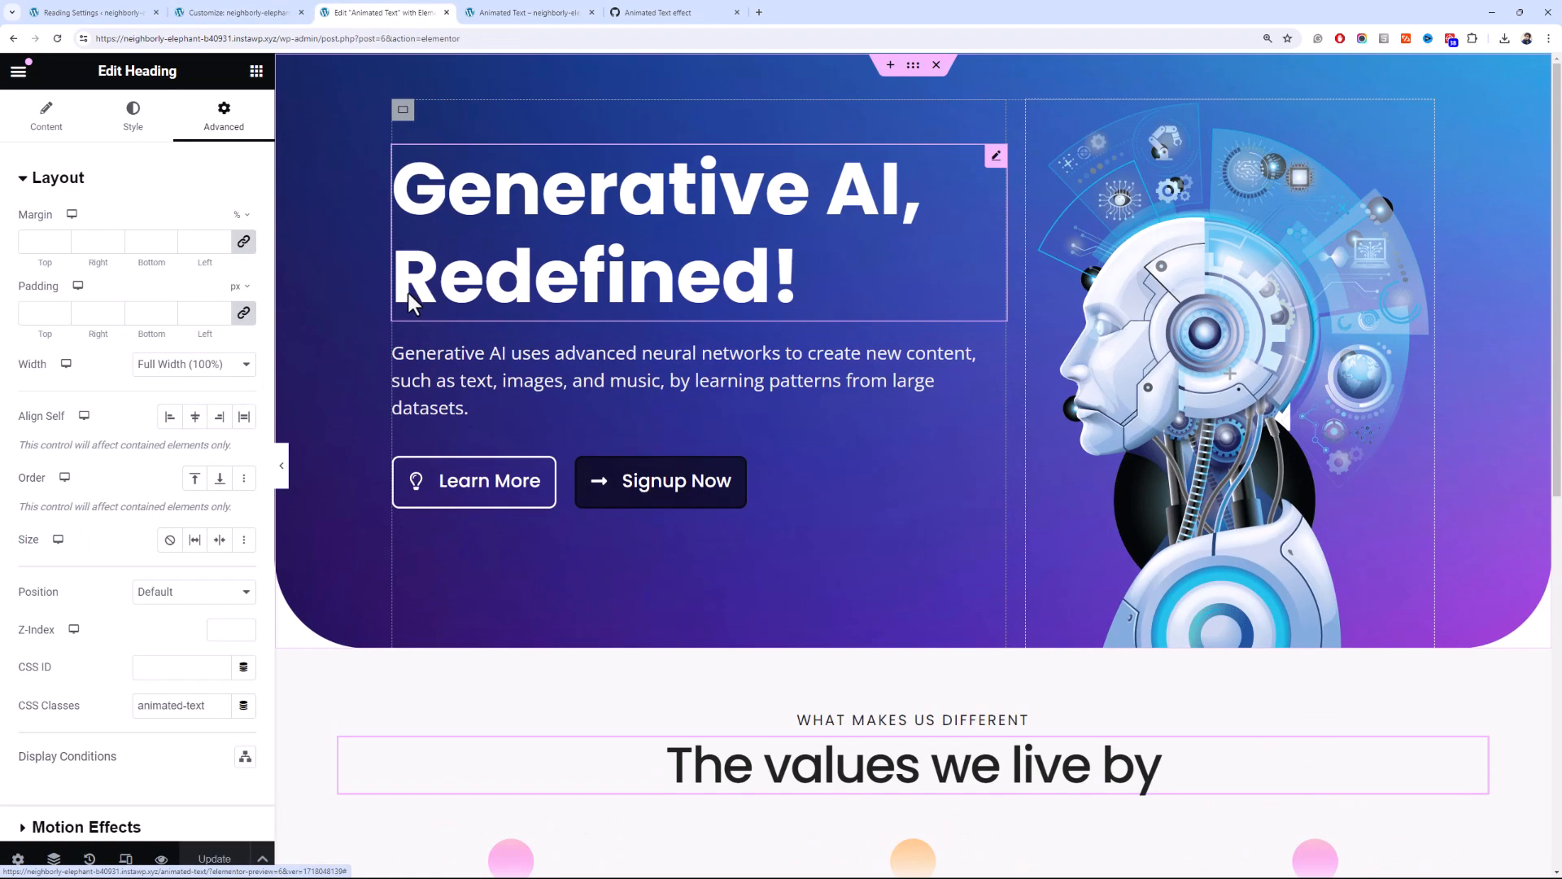
{"action": "key", "text": "F5"}
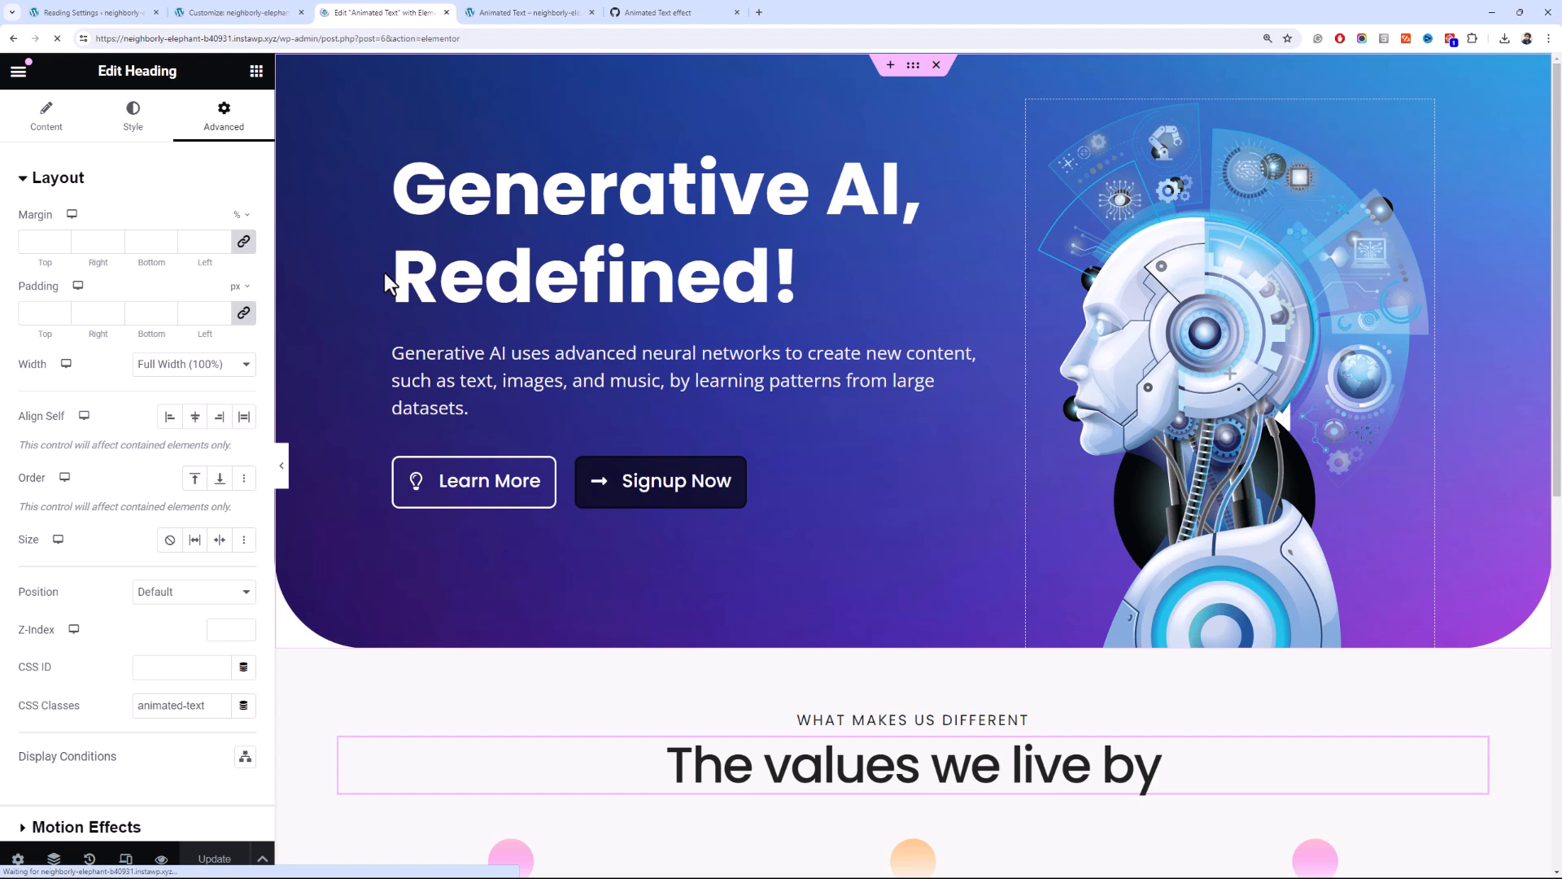
{"action": "left_click", "coordinate": [277, 16]}
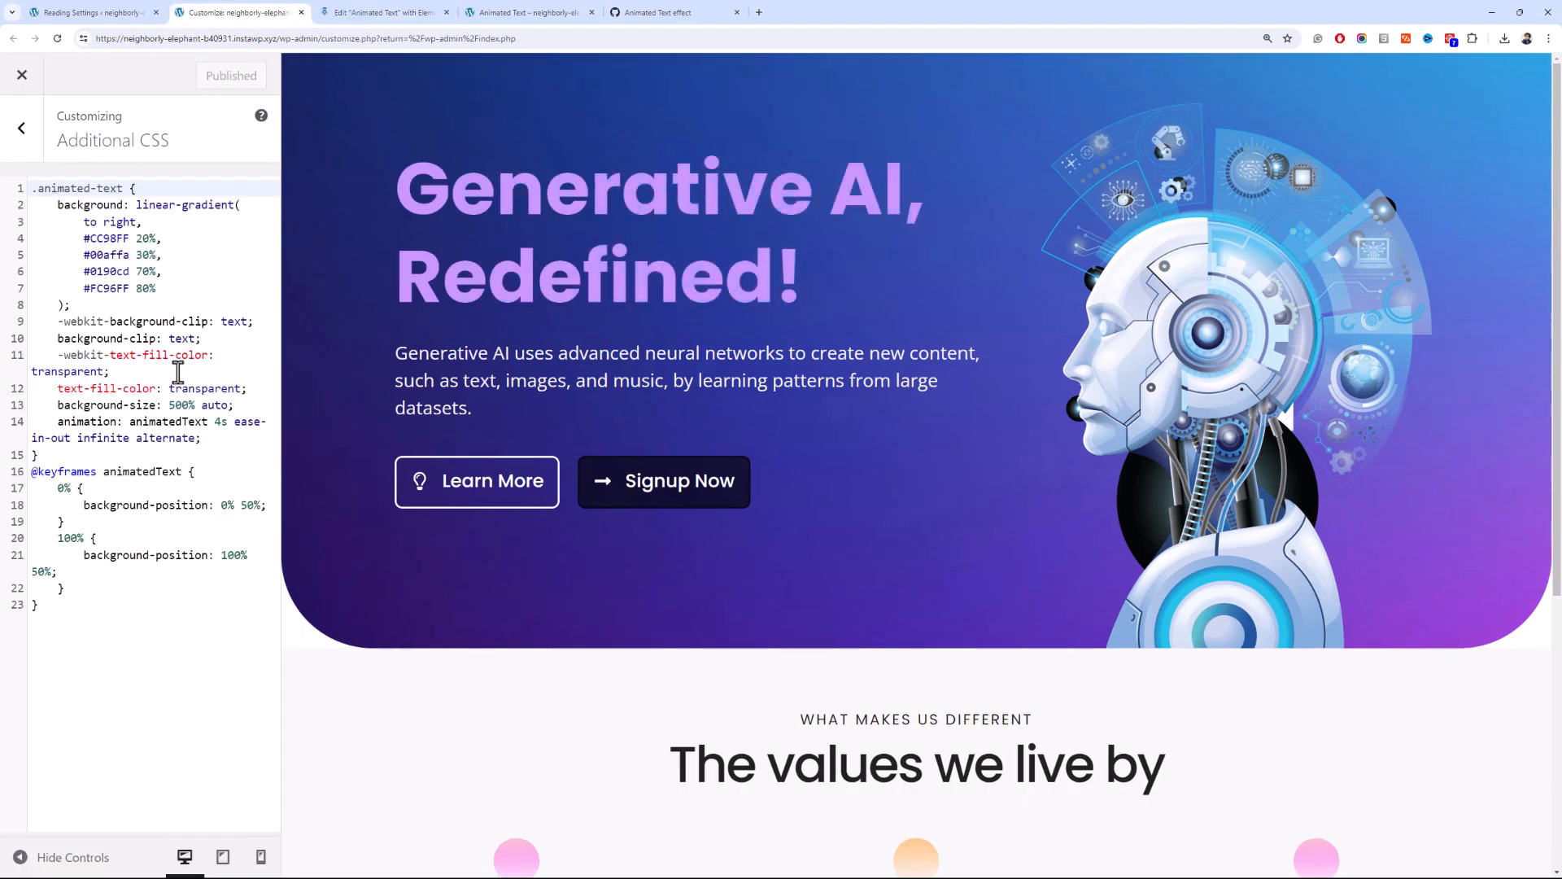
{"action": "left_click", "coordinate": [381, 12]}
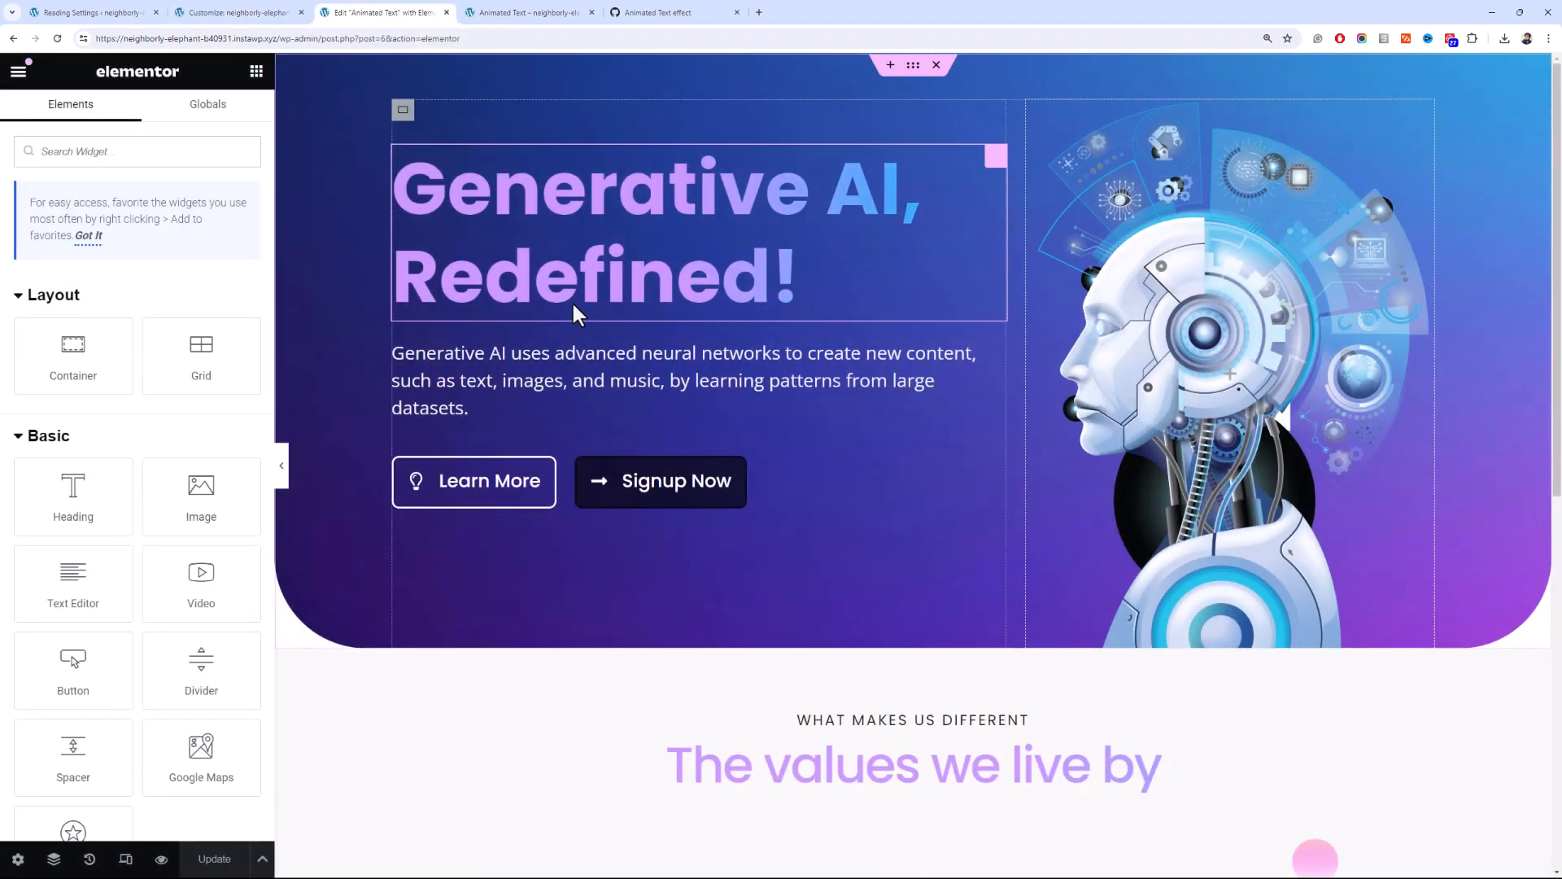
- Examine the animated gradient on the hero heading and on the heading "The values we live by"
{"action": "scroll", "coordinate": [663, 303], "scroll_direction": "down", "scroll_amount": 5}
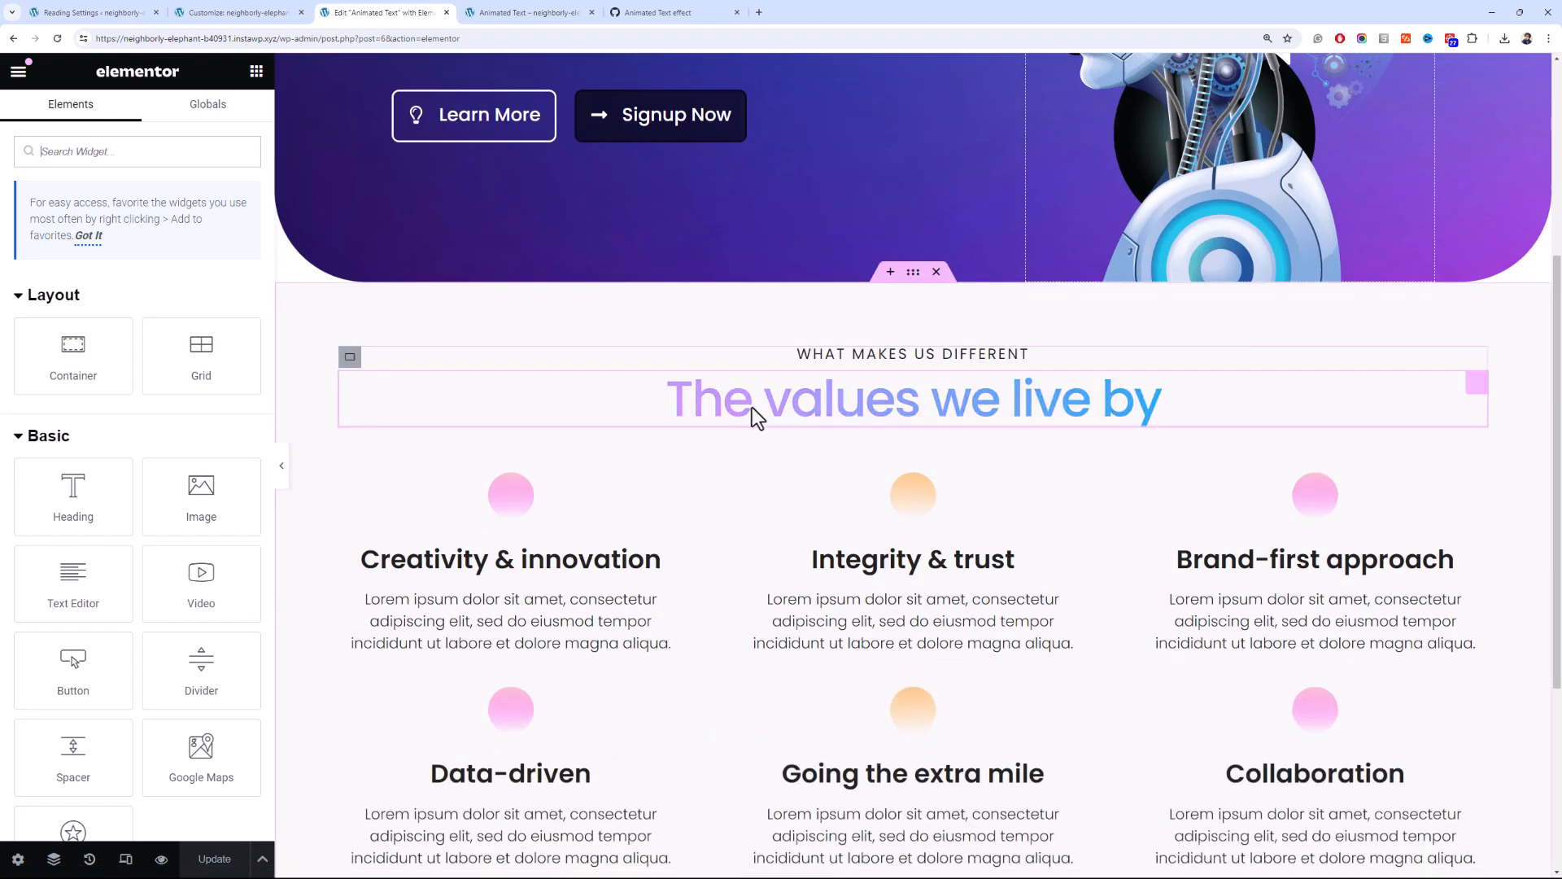
{"action": "scroll", "coordinate": [728, 388], "scroll_direction": "up", "scroll_amount": 5}
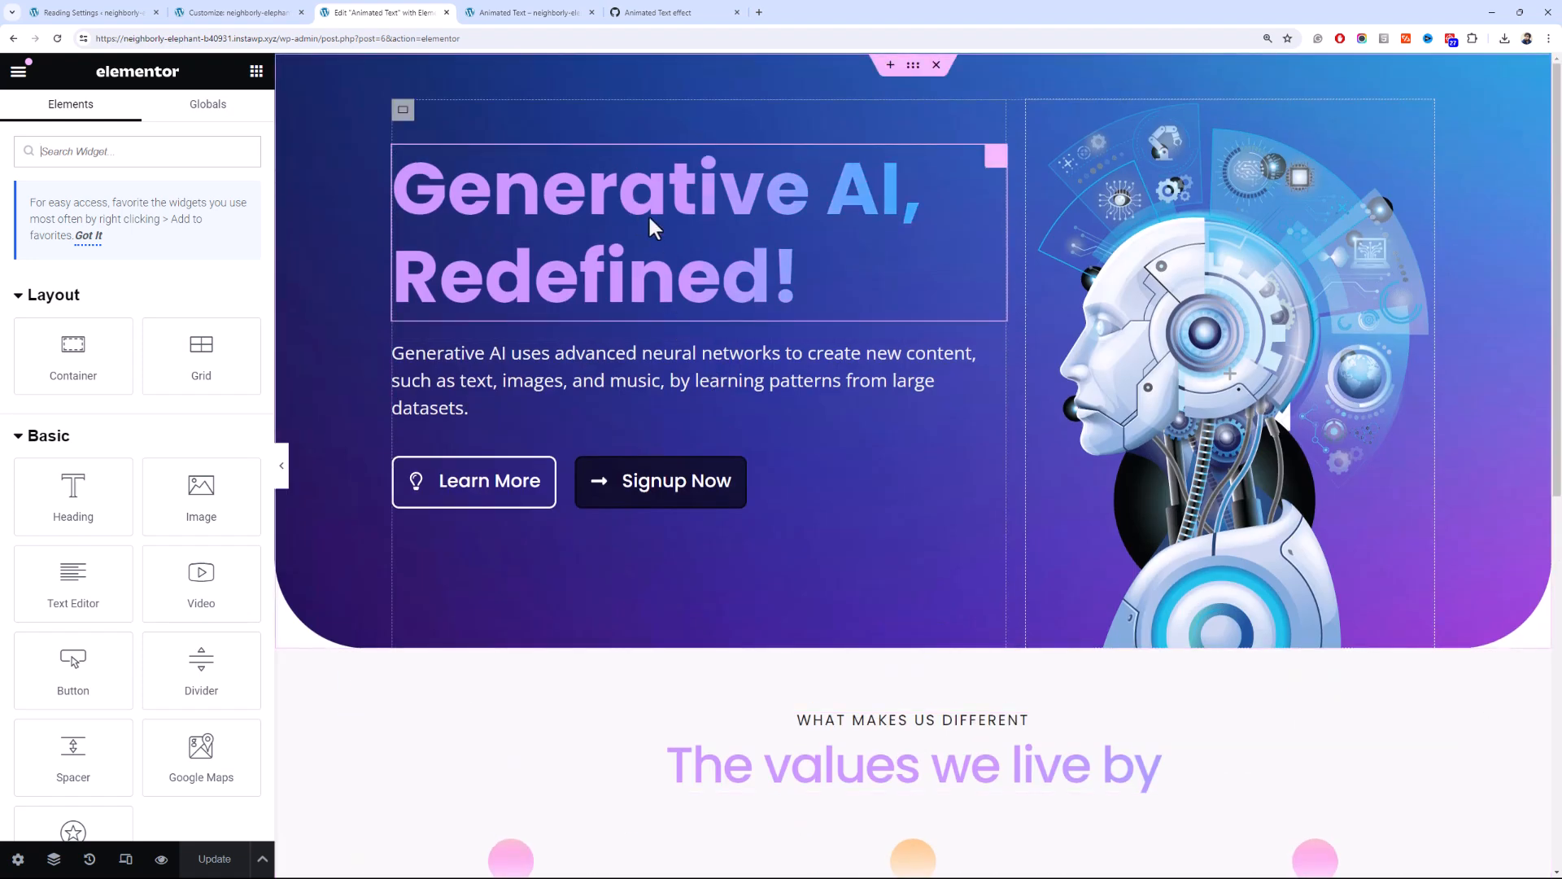
{"action": "scroll", "coordinate": [648, 223], "scroll_direction": "down", "scroll_amount": 5}
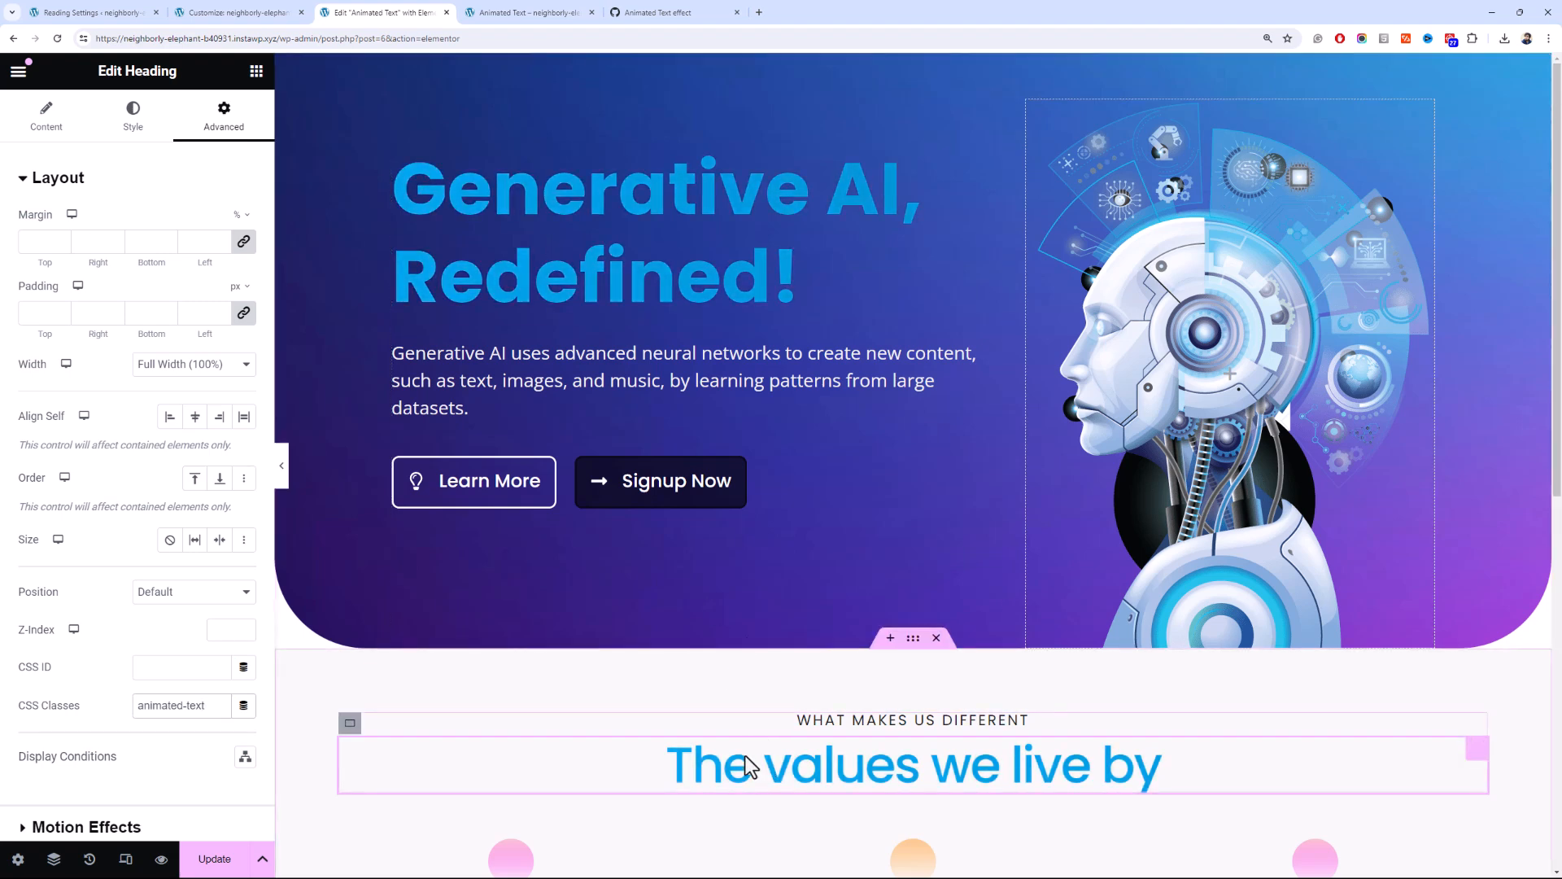
- In the Customizer's Additional CSS, duplicate the .animated-text rule below itself and rename the copy's selector to .animated-text-2
{"action": "left_click", "coordinate": [236, 12]}
{"action": "left_click_drag", "start_coordinate": [74, 455], "coordinate": [22, 194]}
{"action": "key", "text": "ctrl+c"}
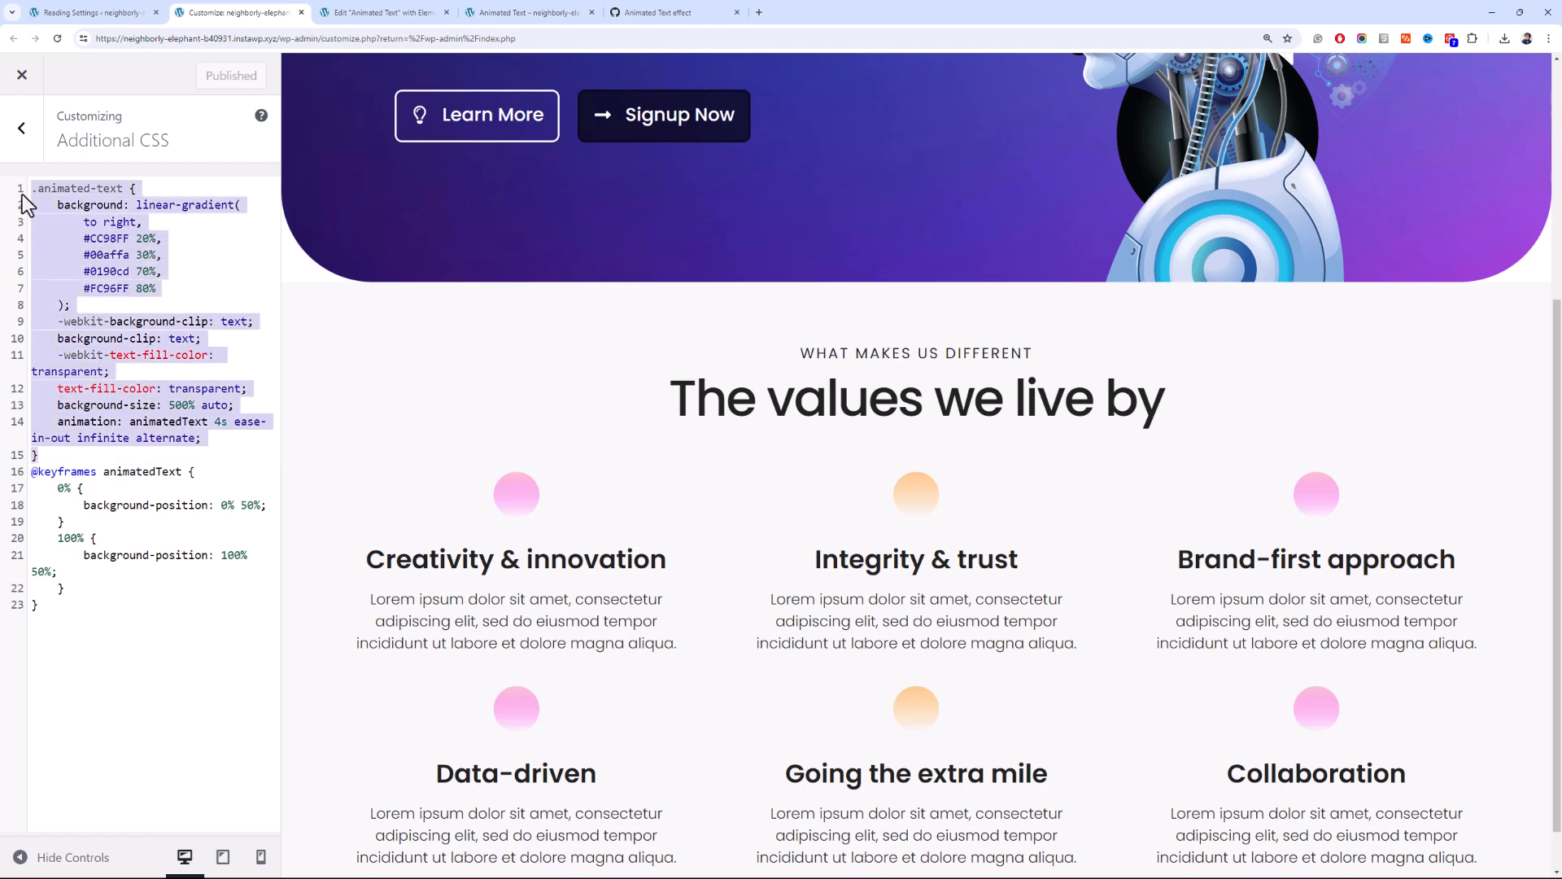
{"action": "left_click", "coordinate": [115, 461]}
{"action": "key", "text": "Return"}
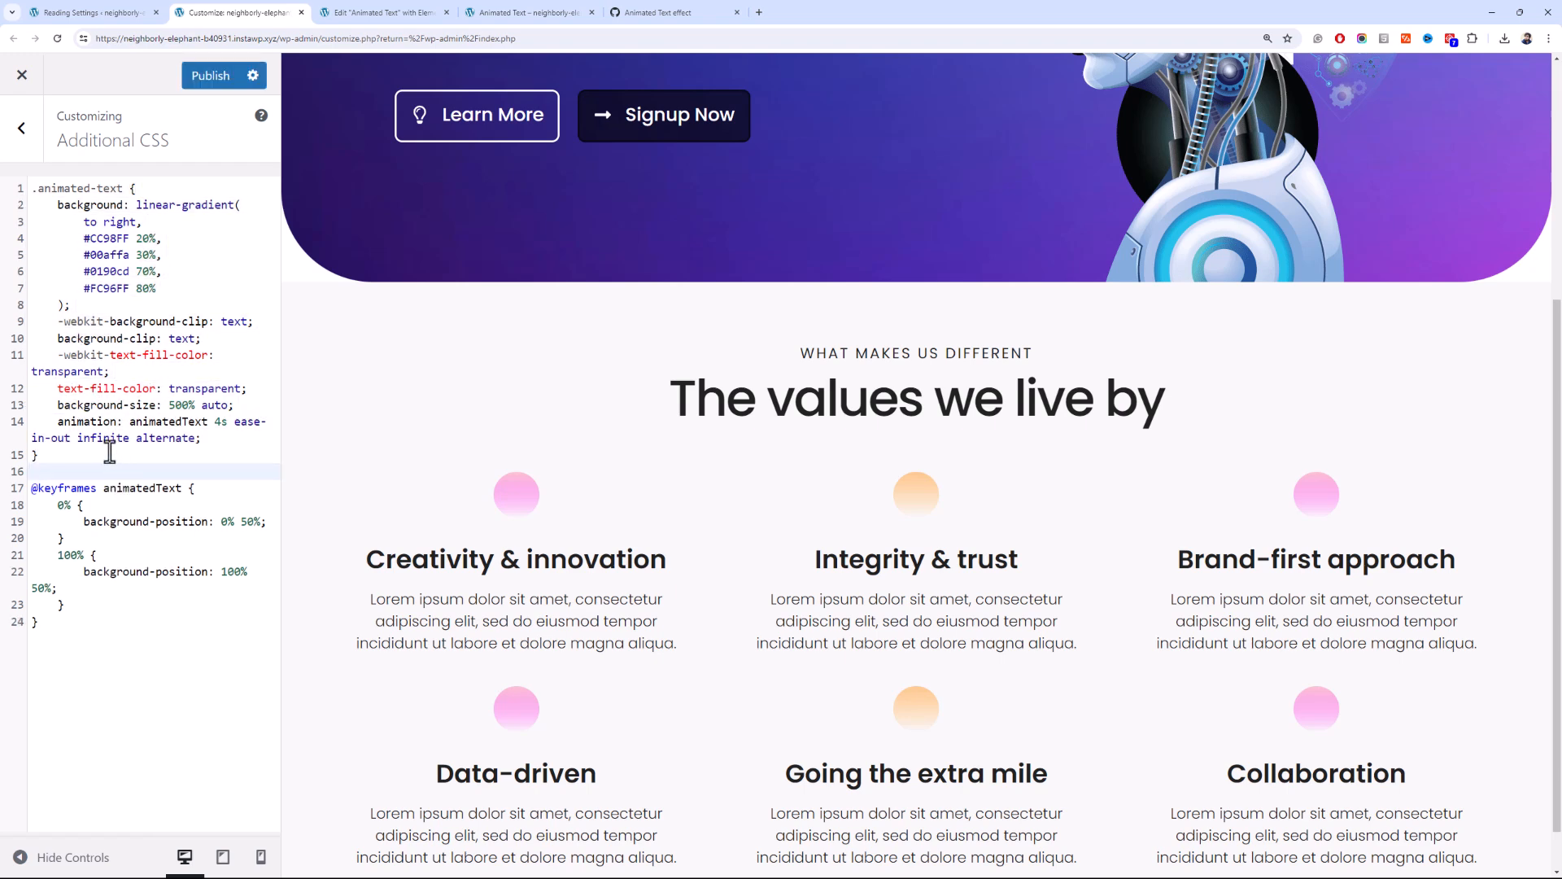
{"action": "key", "text": "ctrl+v"}
{"action": "left_click", "coordinate": [123, 468]}
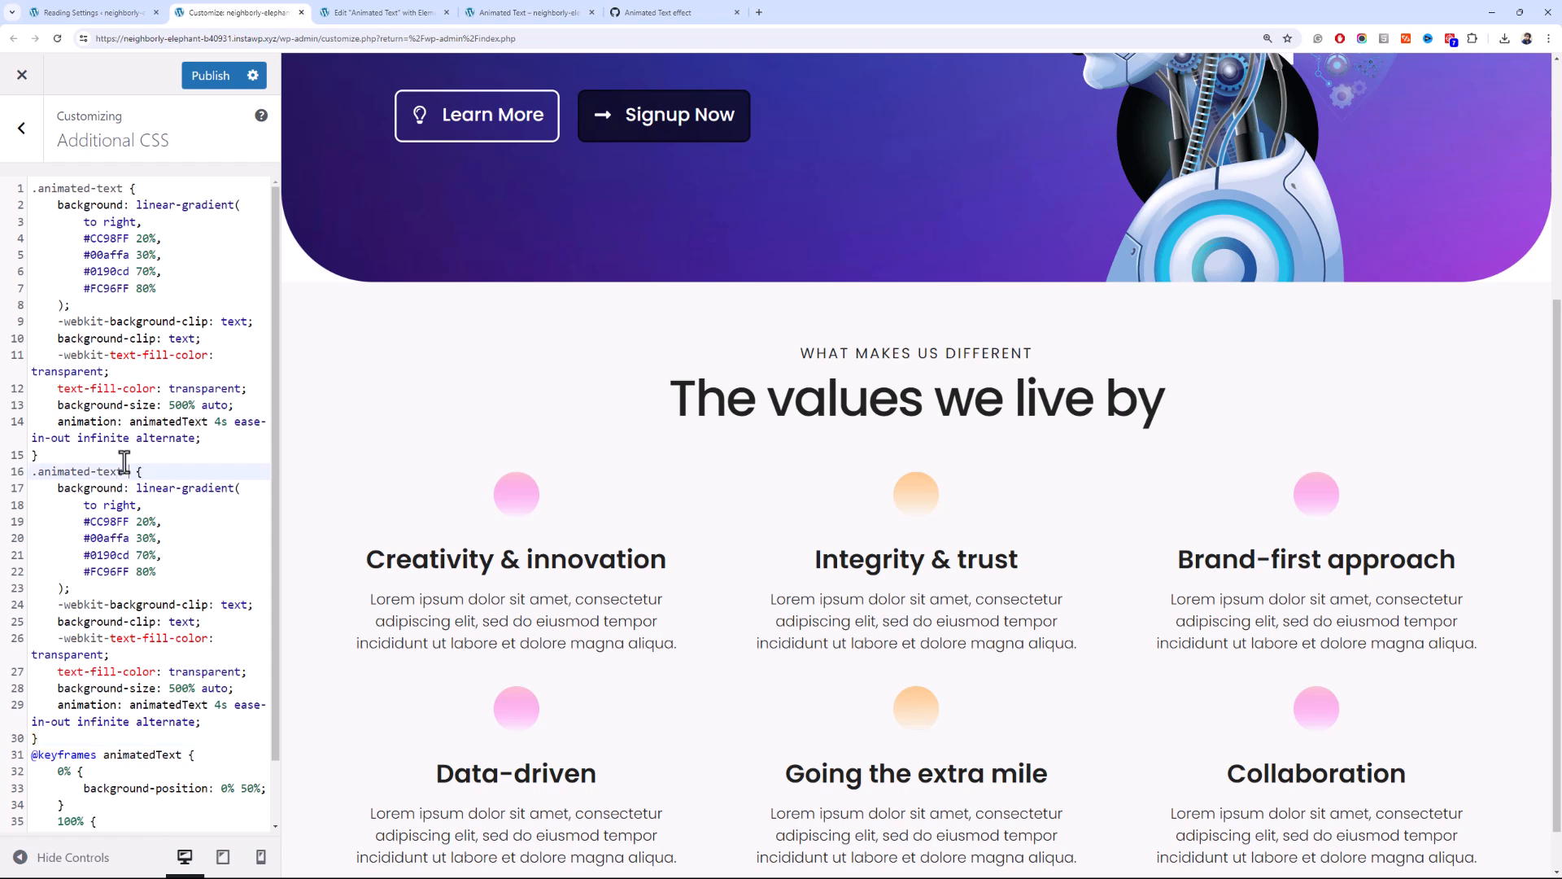
{"action": "type", "text": "-2"}
- Copy the yellow text colour of the heading "The values we live by" from Elementor and set it as .animated-text-2's 30% gradient stop, #FFD800
{"action": "scroll", "coordinate": [143, 484], "scroll_direction": "down", "scroll_amount": 1}
{"action": "double_click", "coordinate": [106, 469]}
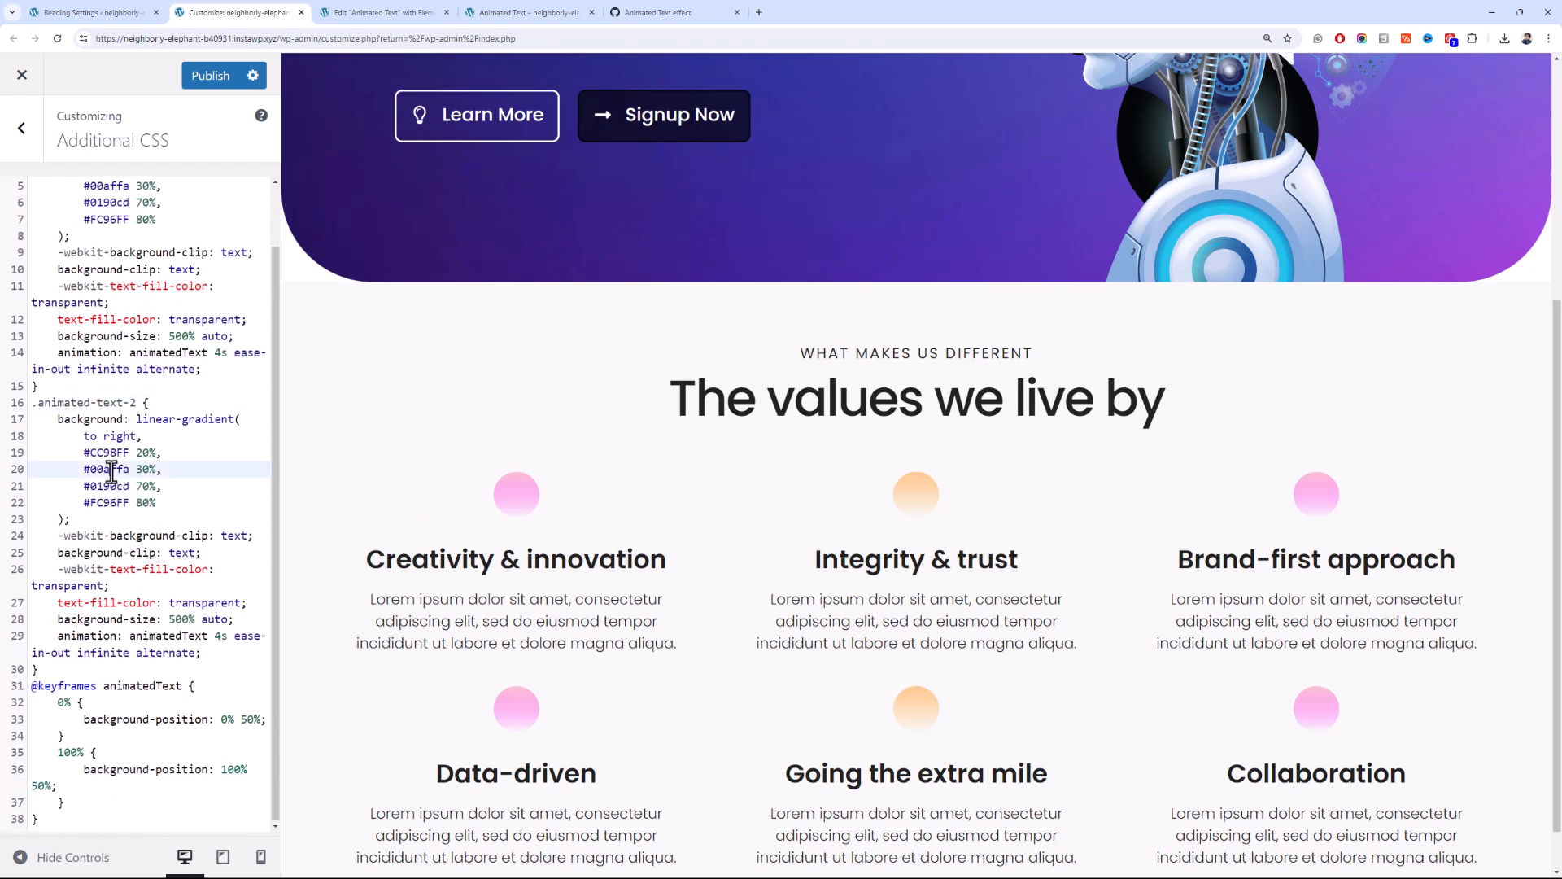
{"action": "left_click", "coordinate": [390, 12]}
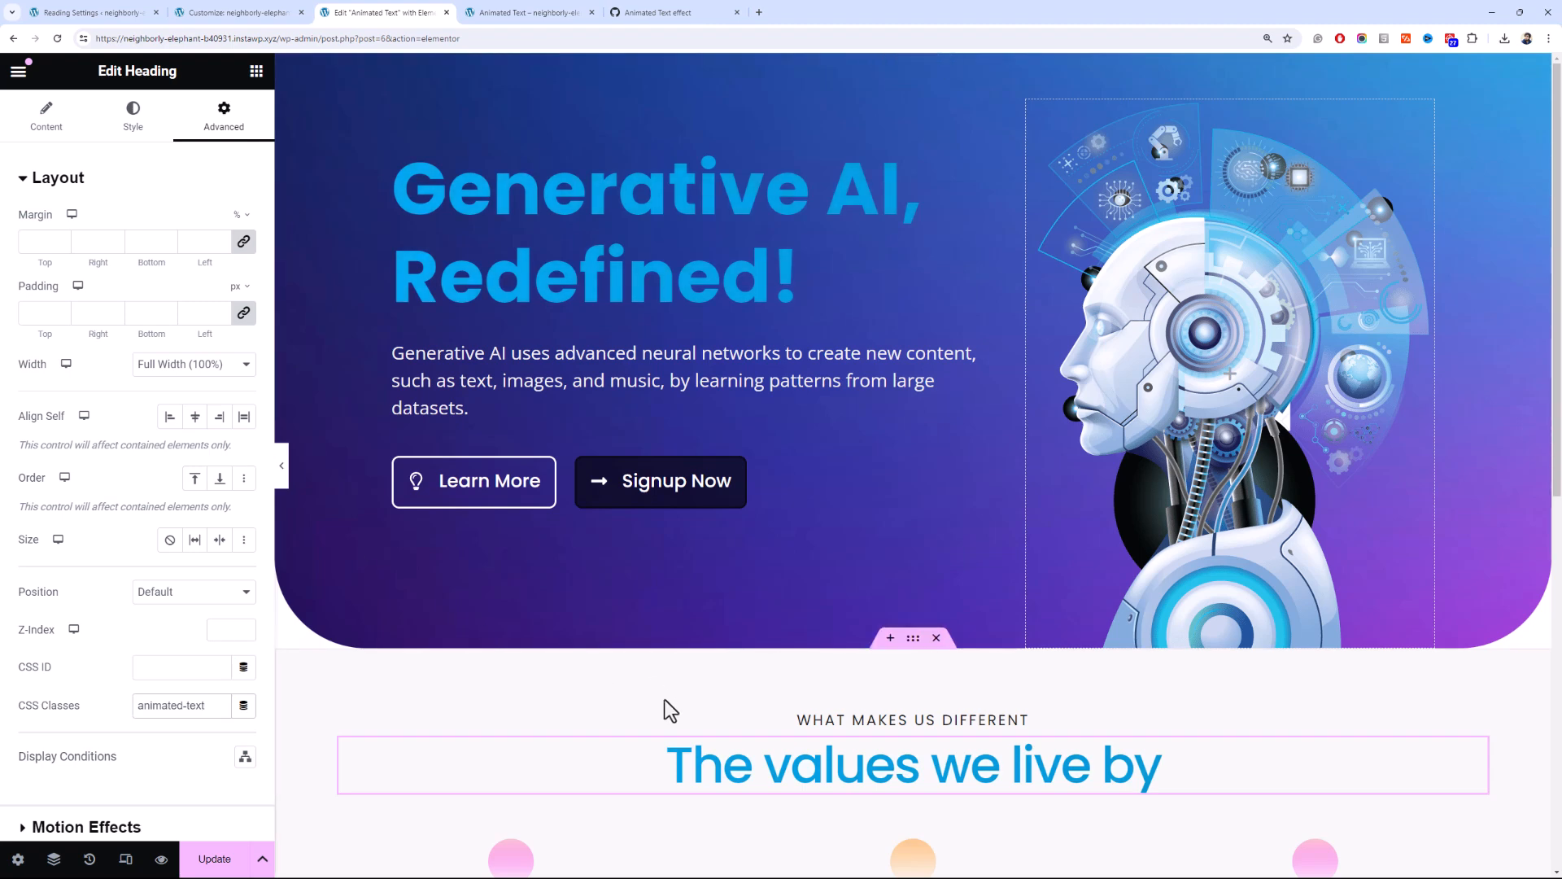
{"action": "left_click", "coordinate": [133, 118]}
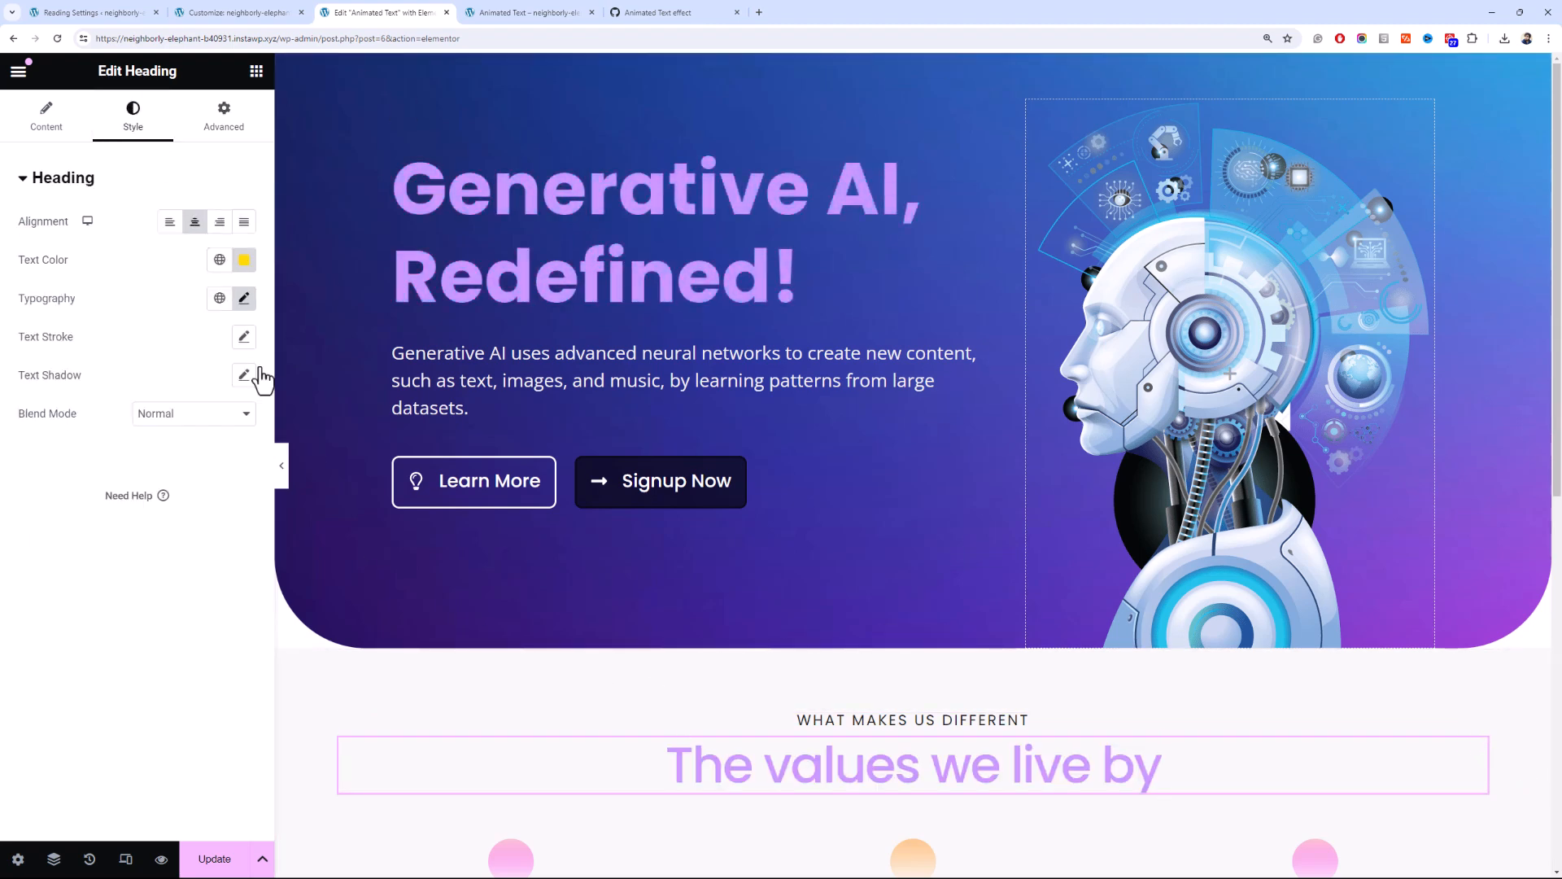
{"action": "left_click", "coordinate": [244, 260]}
{"action": "double_click", "coordinate": [207, 521]}
{"action": "key", "text": "ctrl+c"}
{"action": "left_click", "coordinate": [211, 13]}
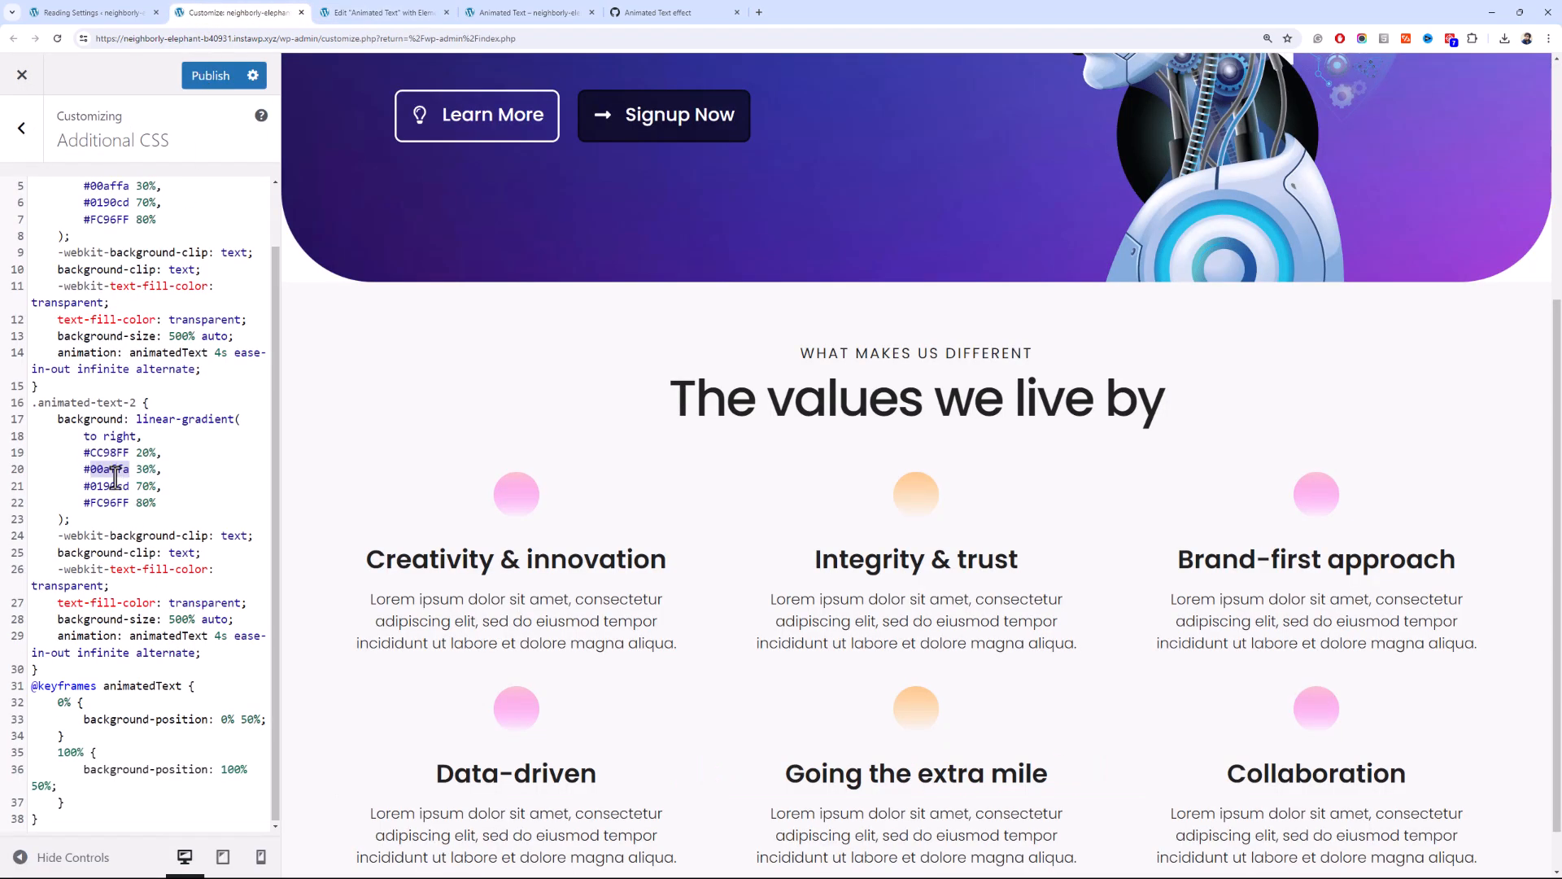
{"action": "key", "text": "ctrl+v"}
- Publish the .animated-text-2 rule in the Customizer's Additional CSS, and update and reload the page in the Elementor editor
{"action": "left_click", "coordinate": [132, 402]}
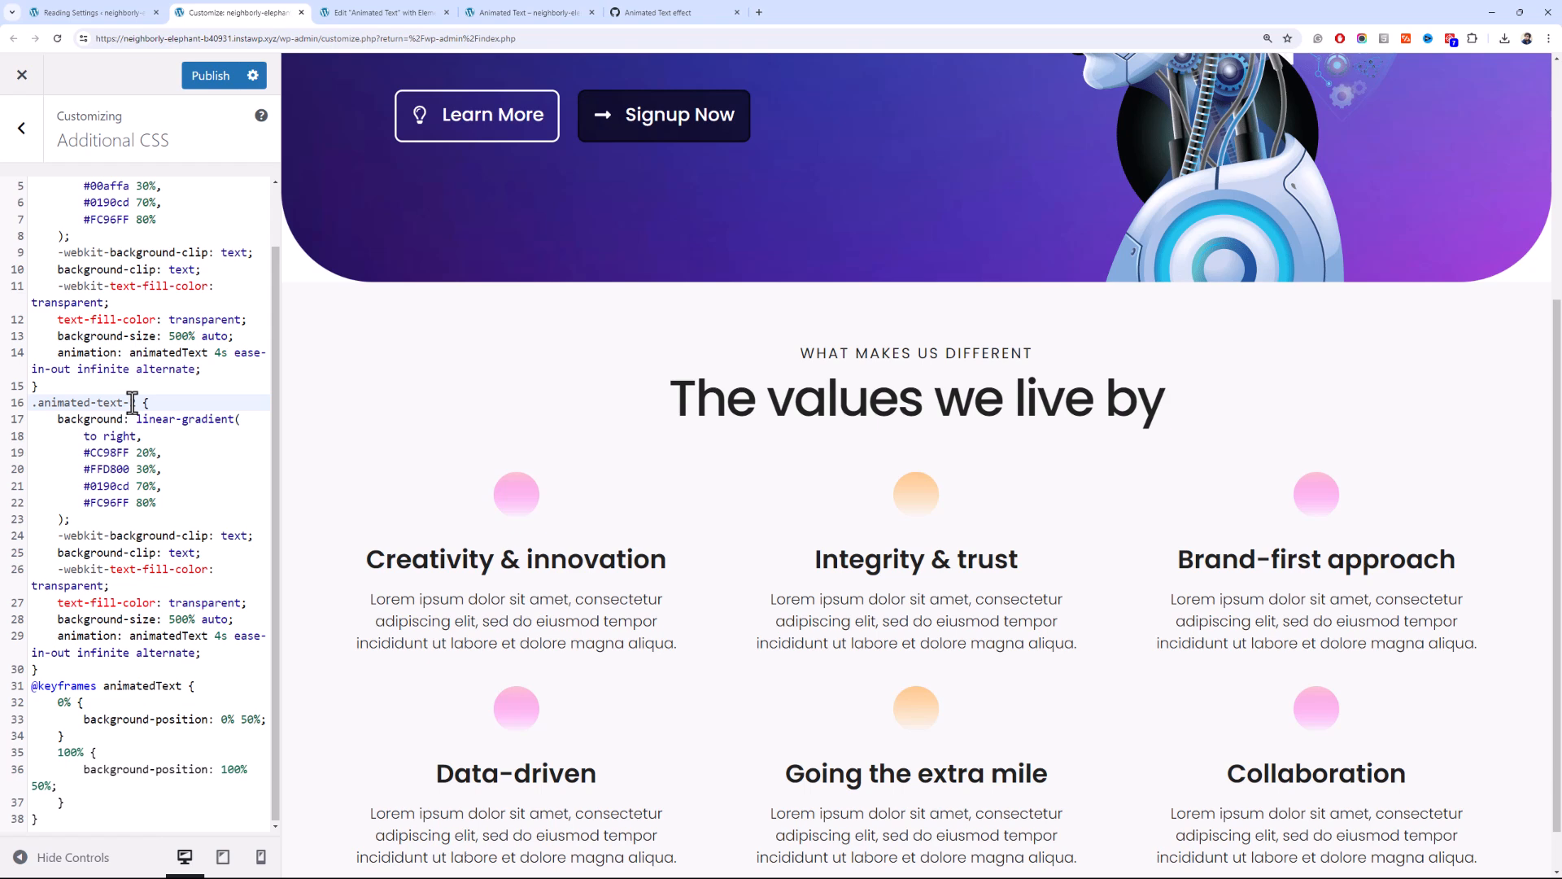
{"action": "left_click_drag", "start_coordinate": [137, 402], "coordinate": [95, 402]}
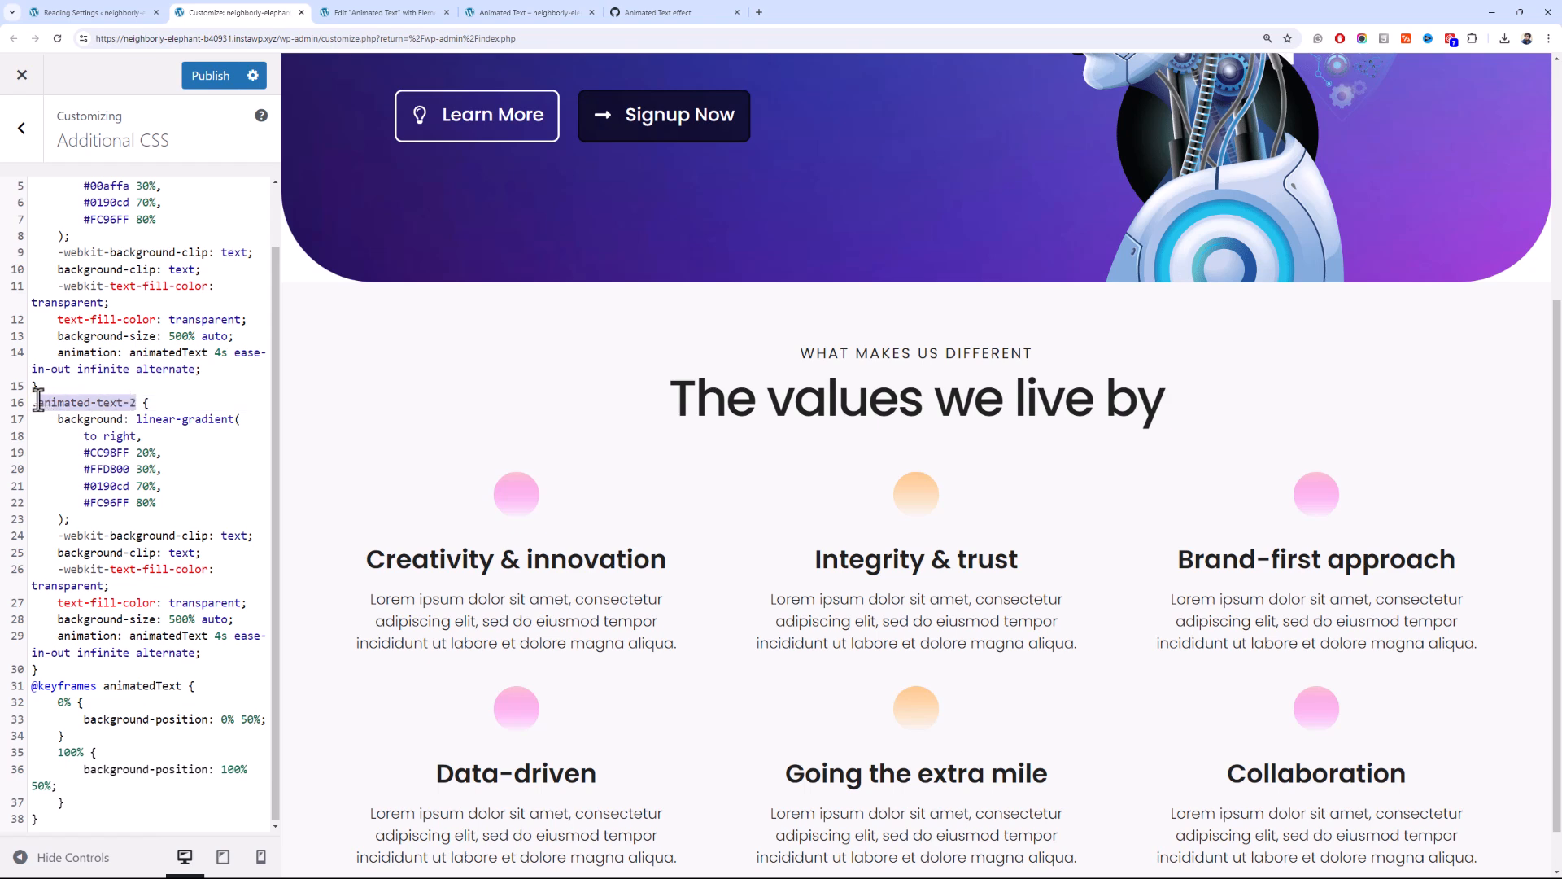
{"action": "left_click", "coordinate": [187, 81]}
{"action": "left_click", "coordinate": [383, 12]}
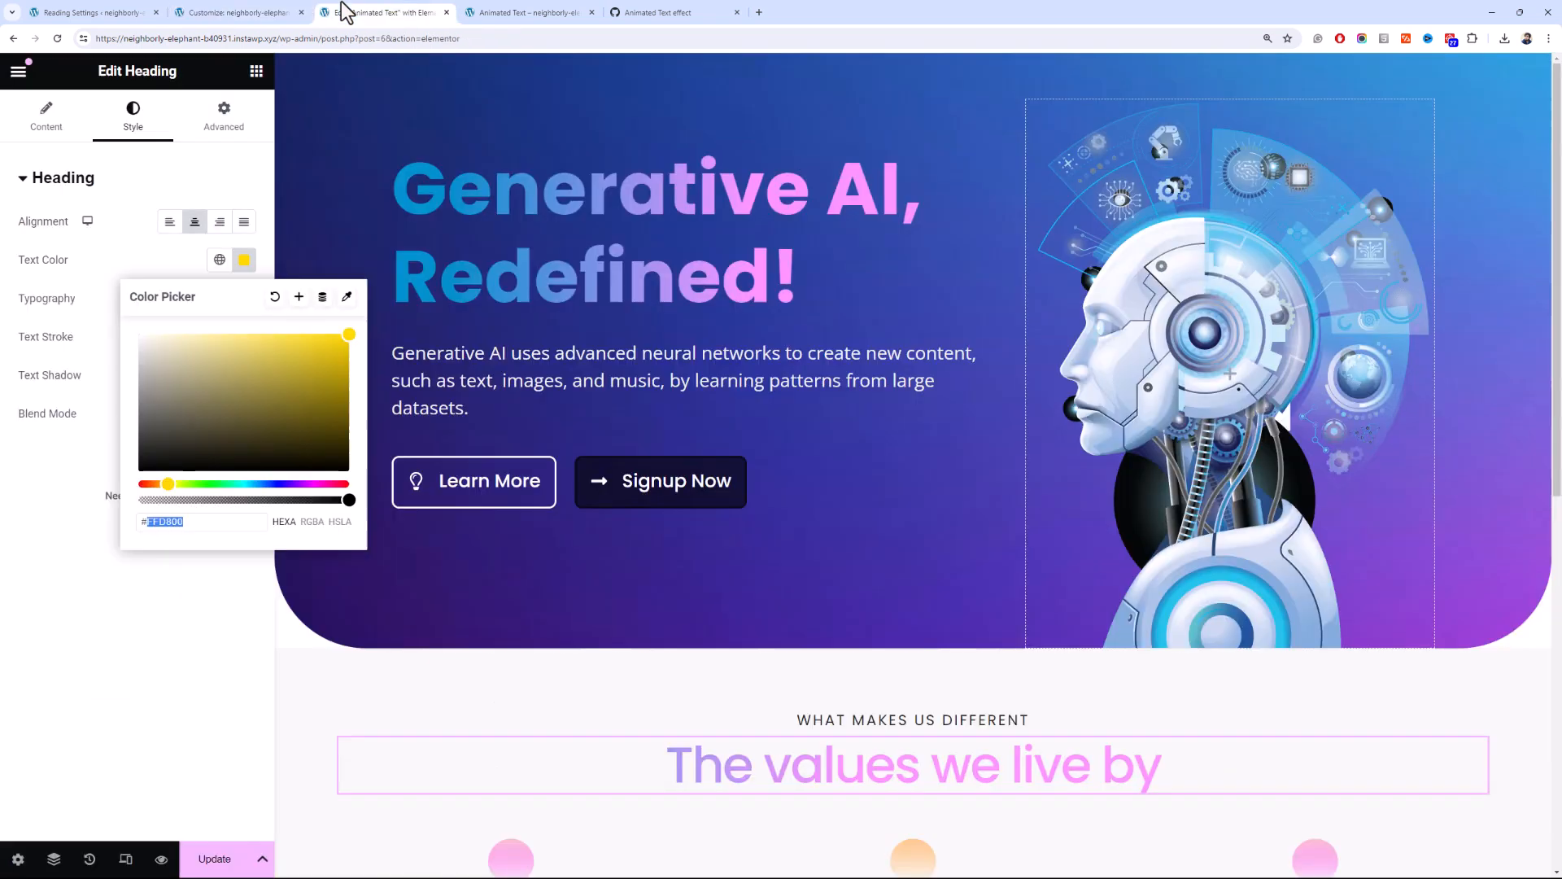
{"action": "left_click", "coordinate": [359, 192]}
{"action": "left_click", "coordinate": [218, 858]}
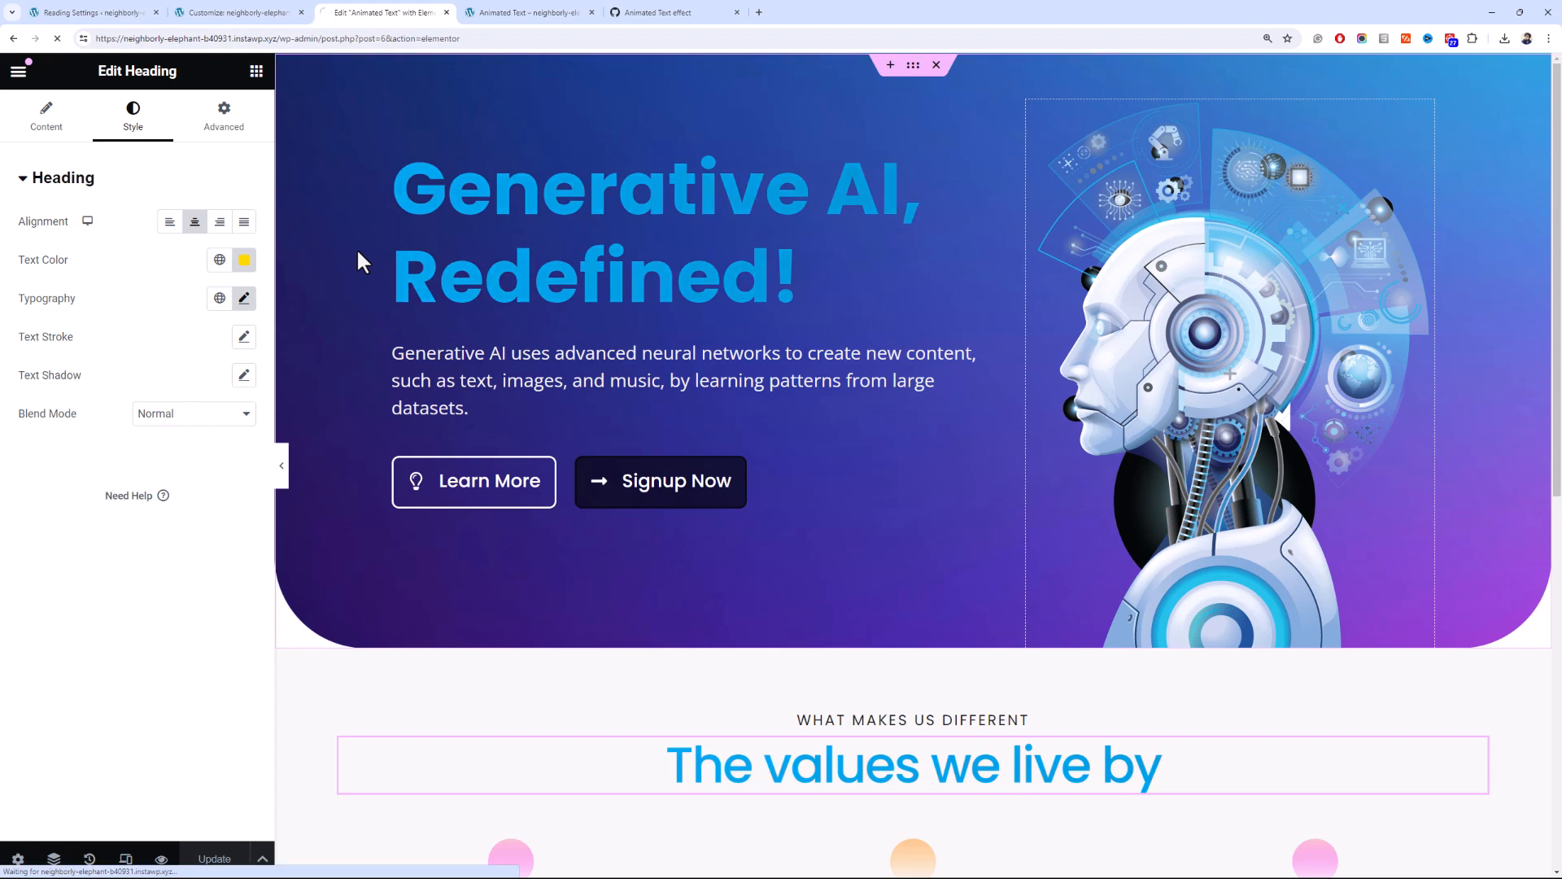
{"action": "key", "text": "F5"}
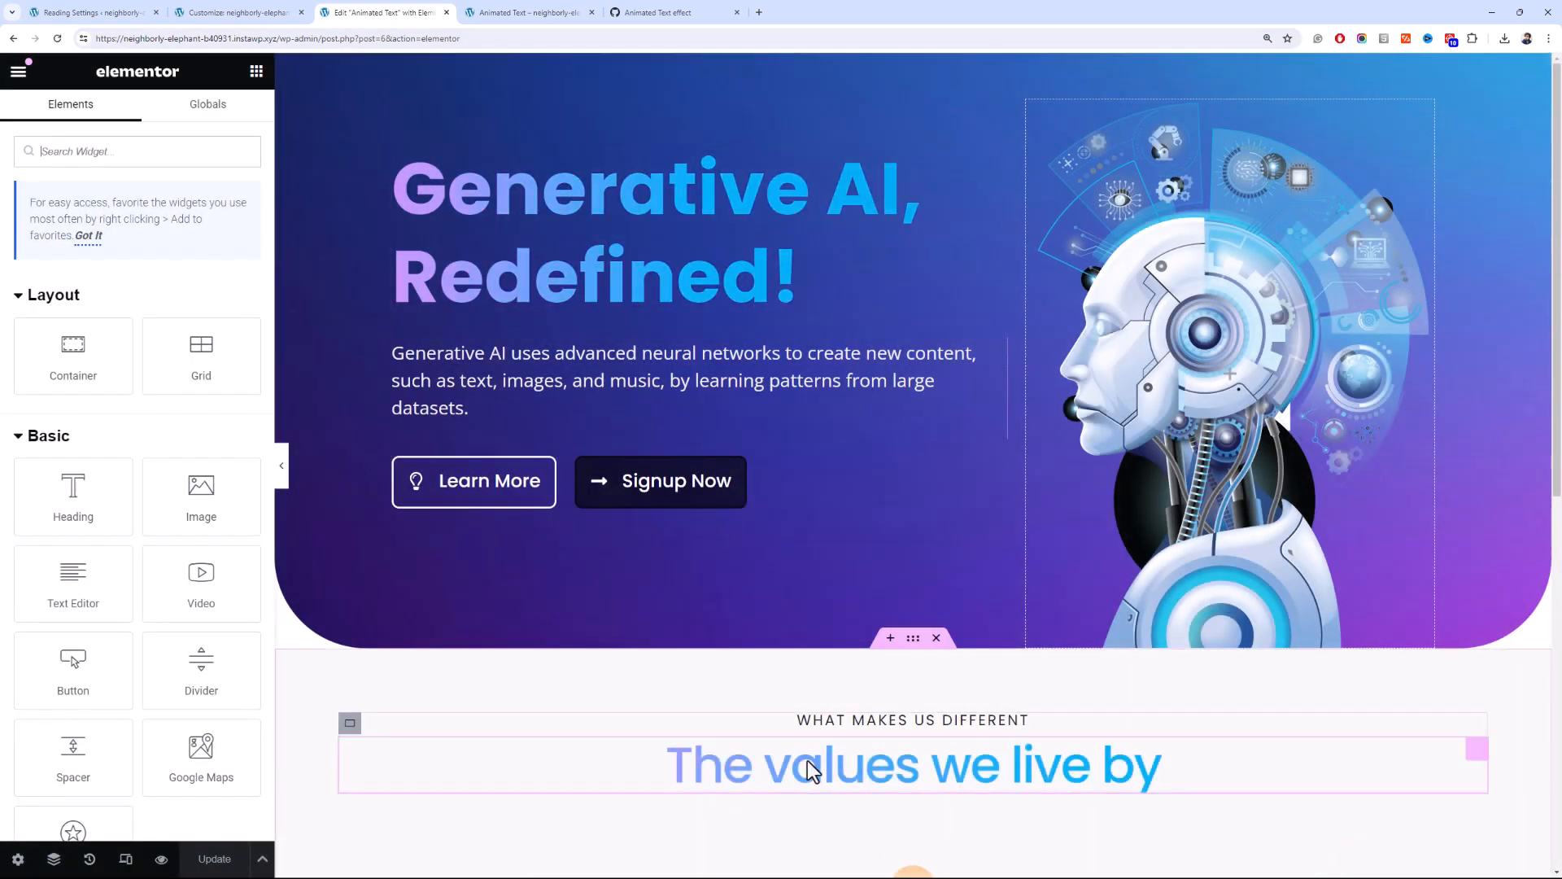
- Change the CSS class of the heading "The values we live by" to animated-text-2 and update the page
{"action": "left_click", "coordinate": [811, 769]}
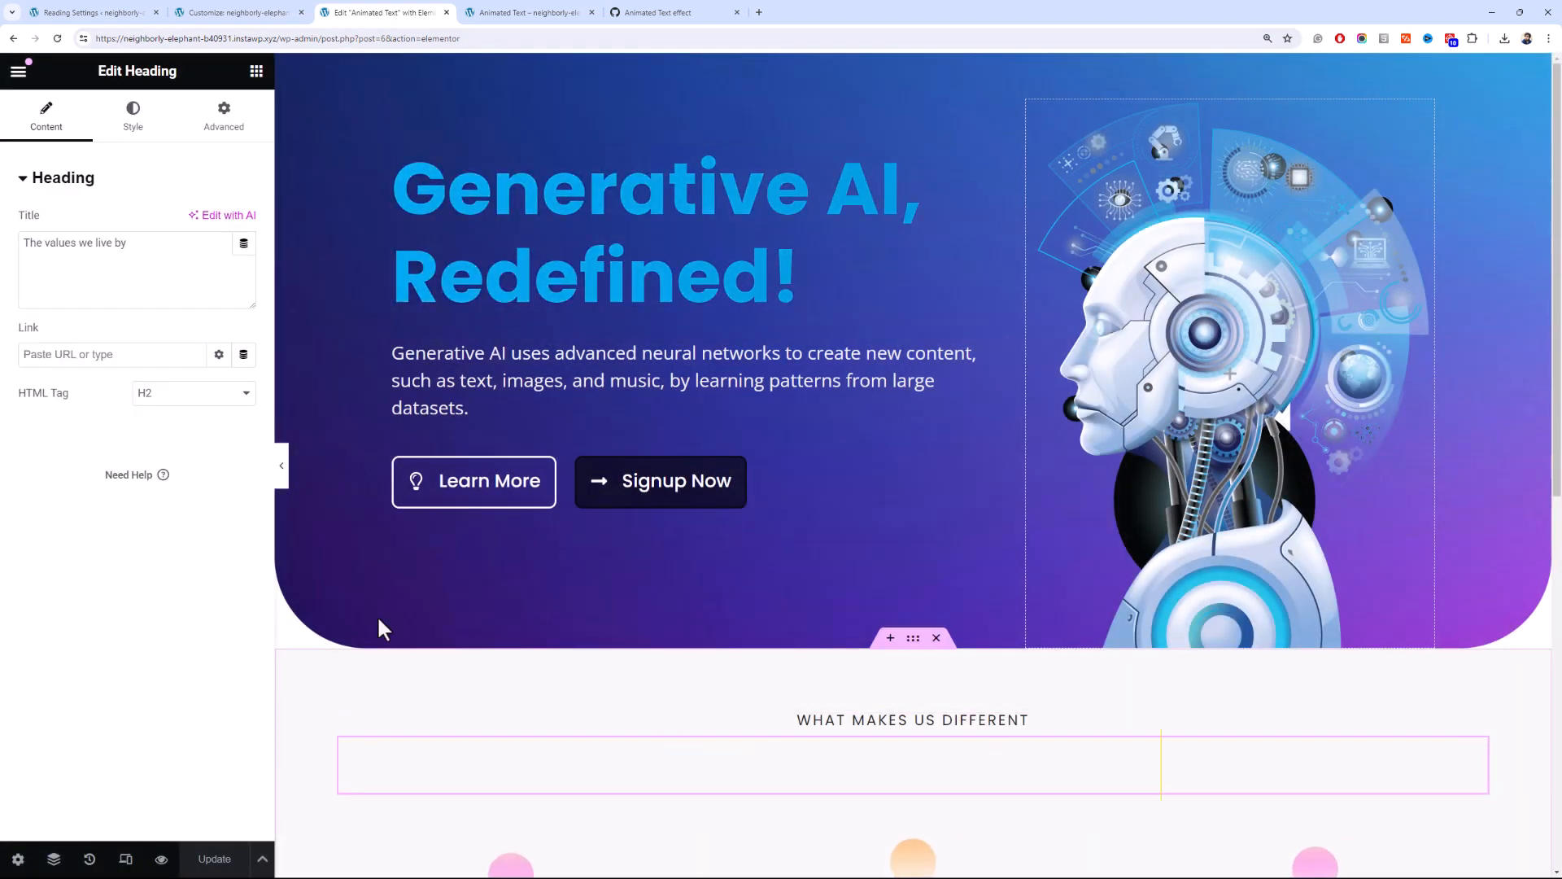
{"action": "left_click", "coordinate": [223, 132]}
{"action": "left_click_drag", "start_coordinate": [205, 705], "coordinate": [104, 681]}
{"action": "key", "text": "End"}
{"action": "type", "text": "-2"}
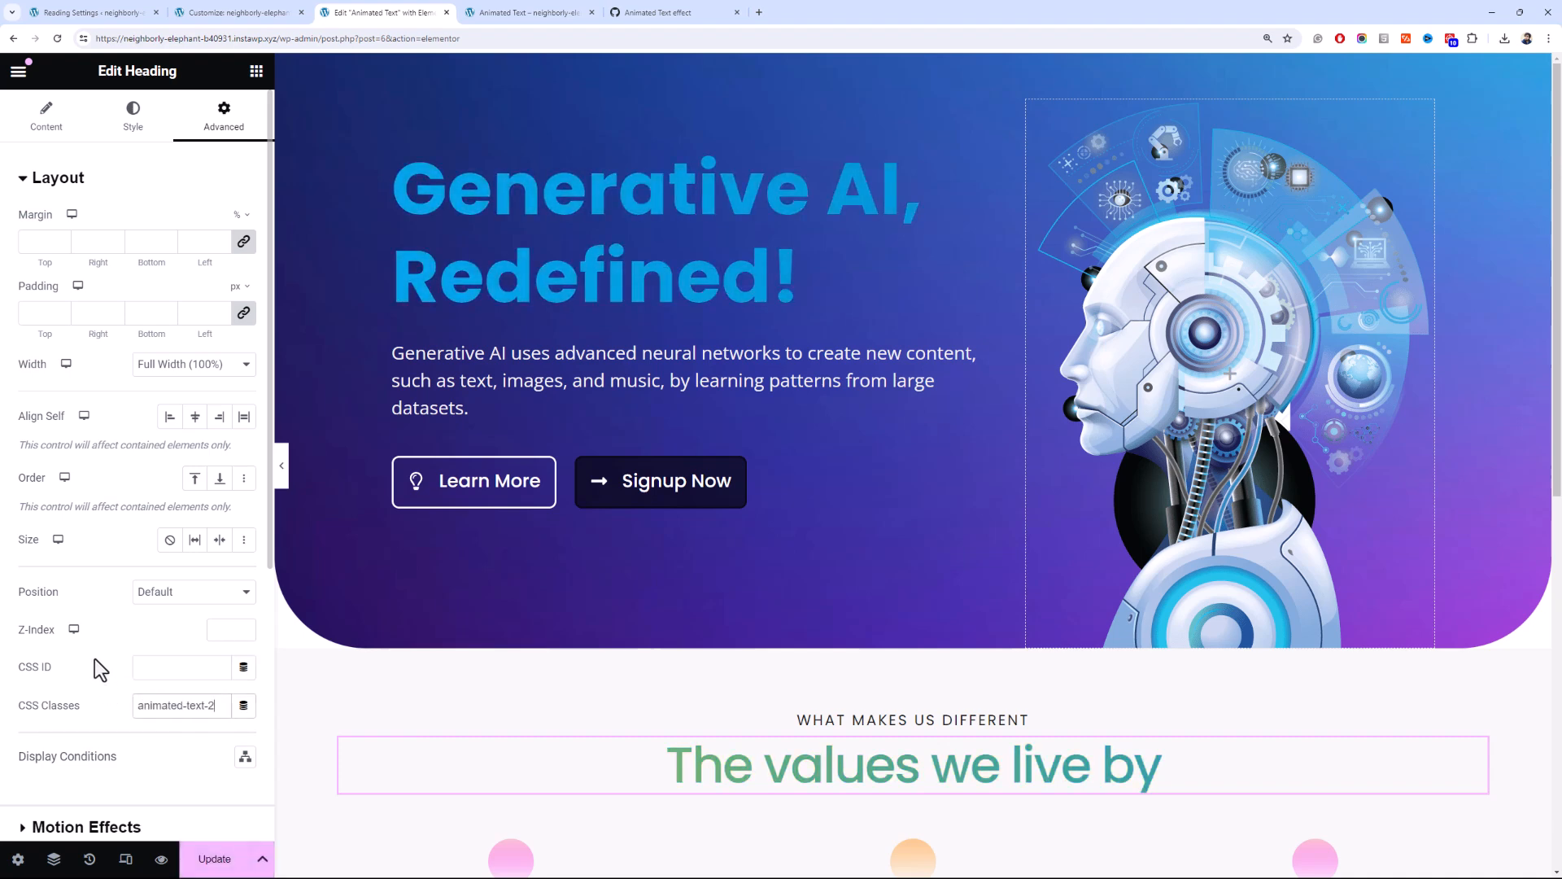
{"action": "scroll", "coordinate": [631, 320], "scroll_direction": "down", "scroll_amount": 2}
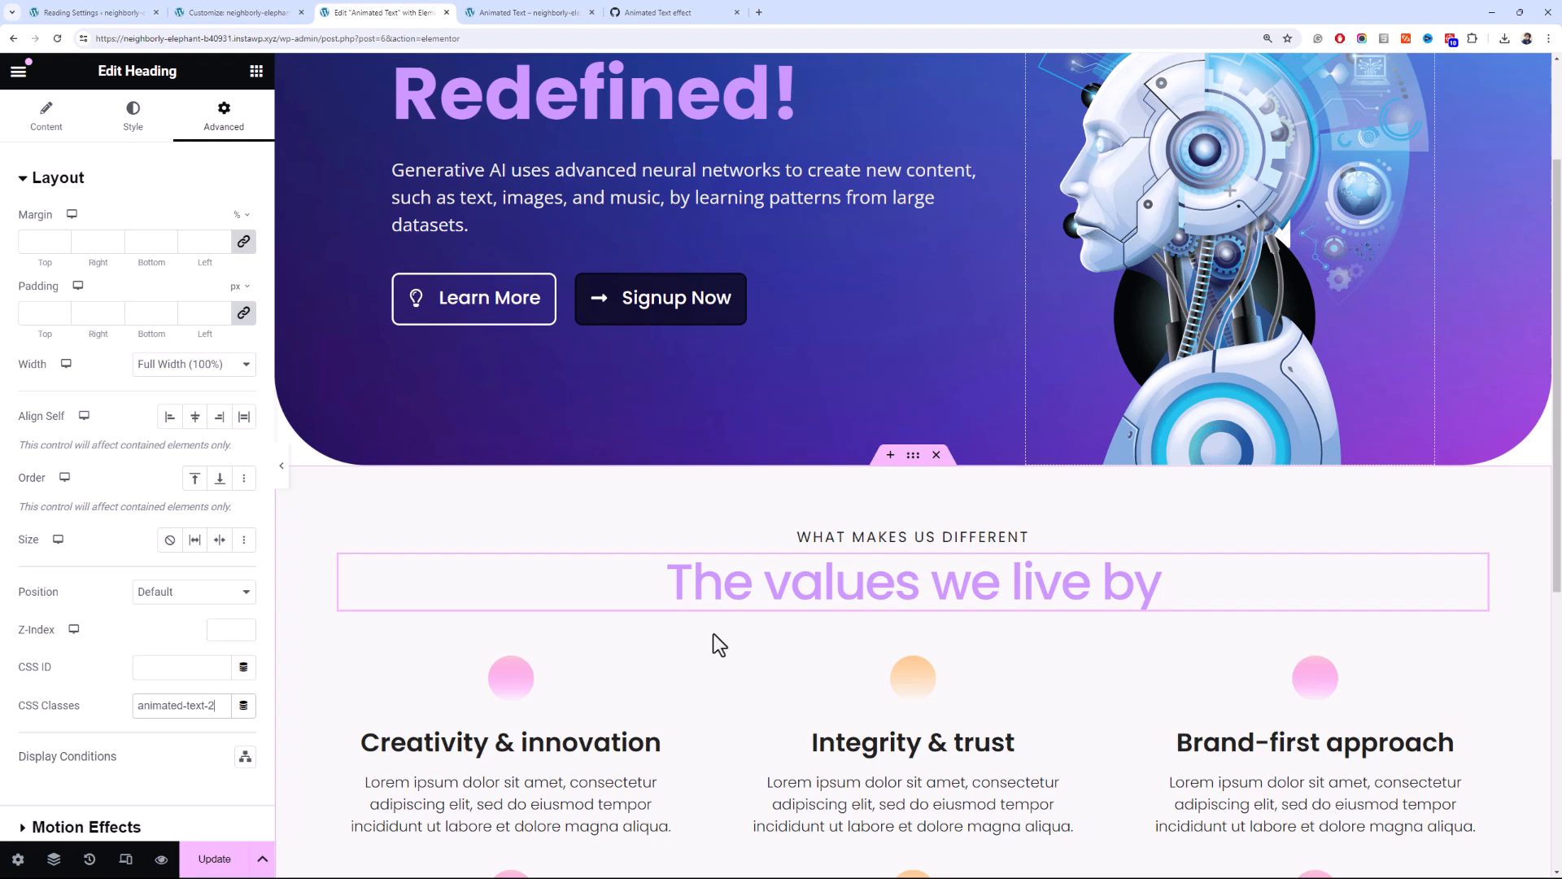
{"action": "left_click", "coordinate": [214, 858]}
{"action": "scroll", "coordinate": [750, 471], "scroll_direction": "up", "scroll_amount": 2}
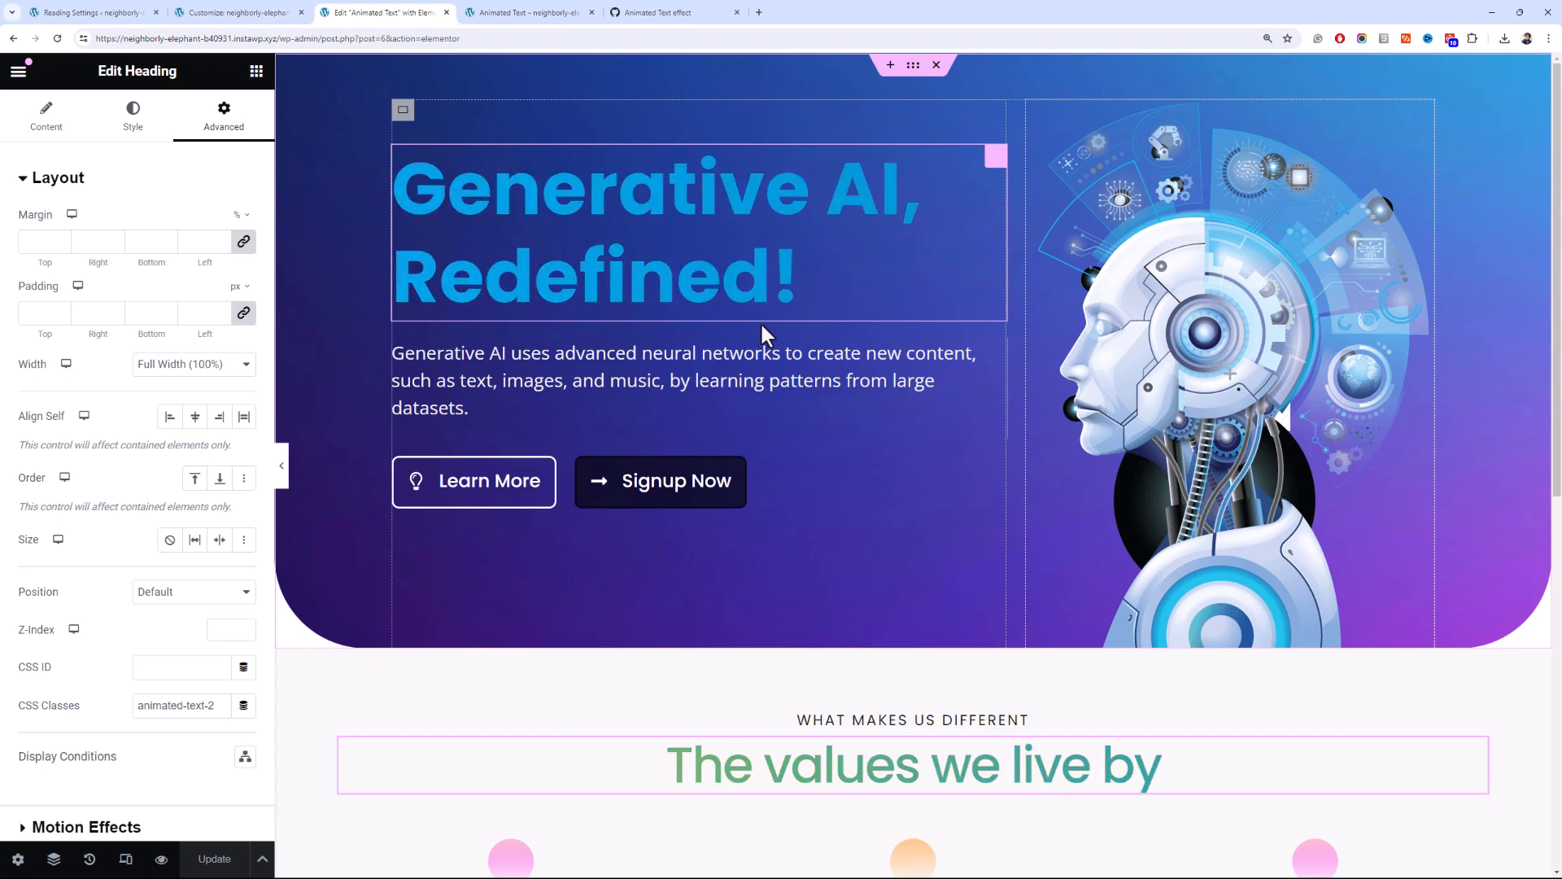
- Reload the published page to examine both animated headings, and look over the animated-text.css gist on GitHub
{"action": "left_click", "coordinate": [567, 12]}
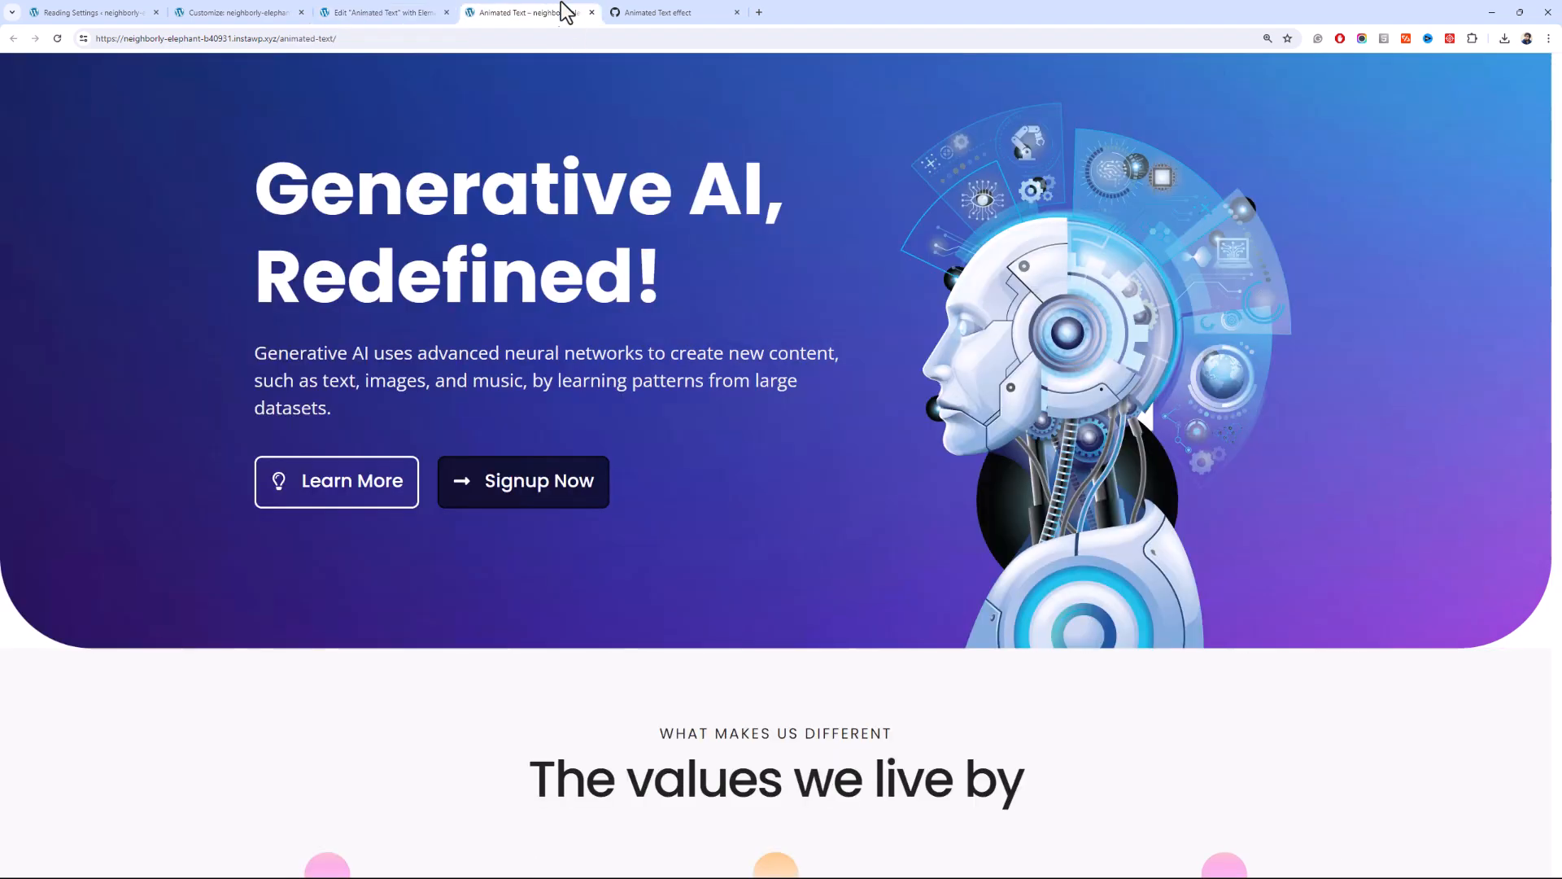
{"action": "key", "text": "F5"}
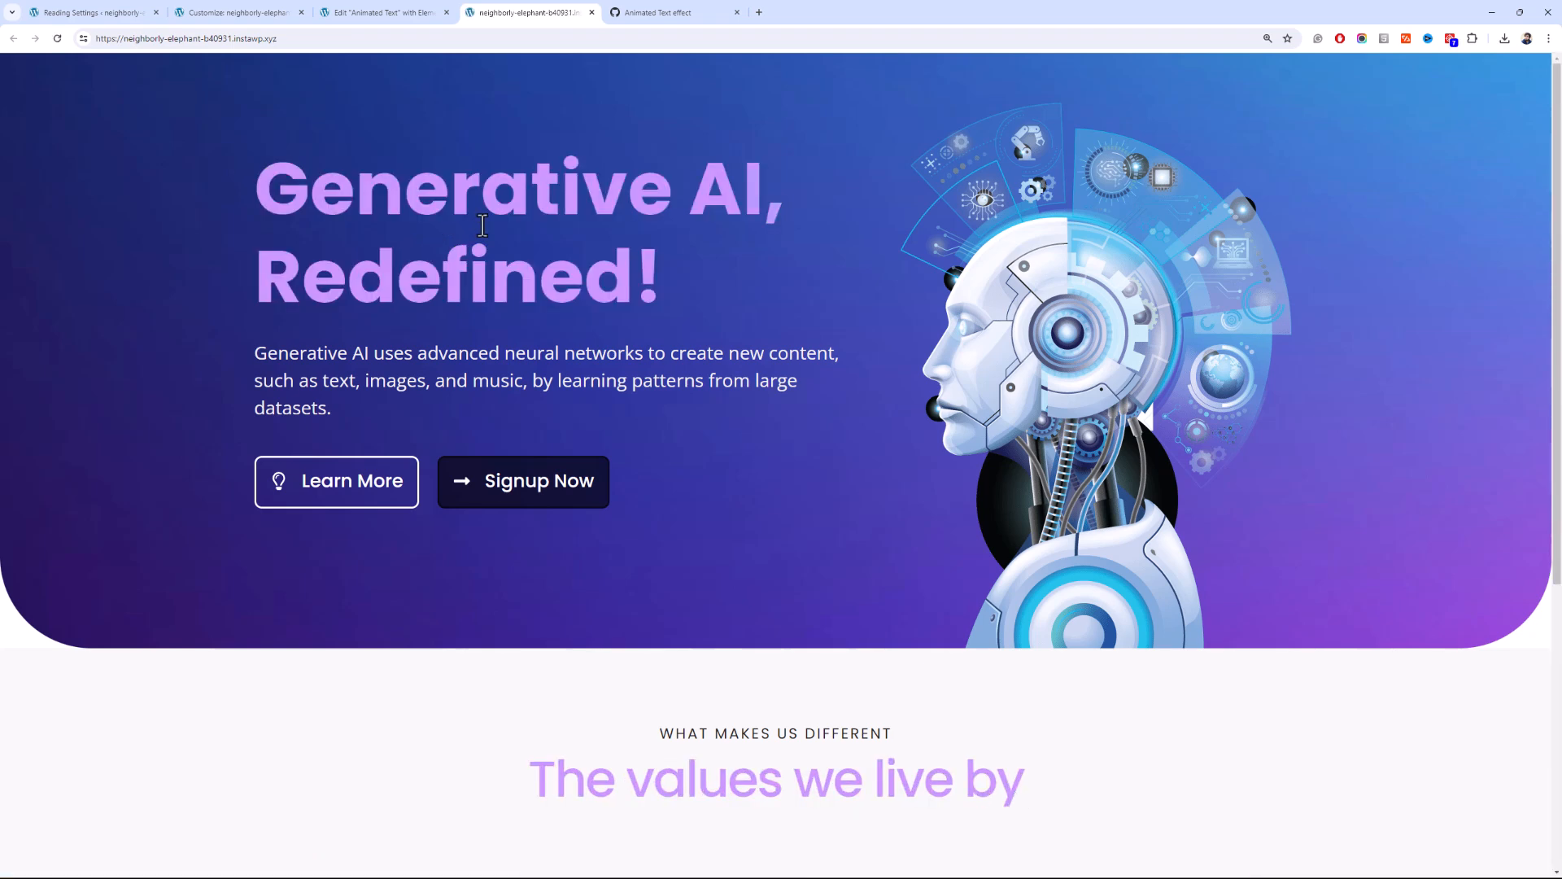
{"action": "left_click", "coordinate": [674, 13]}
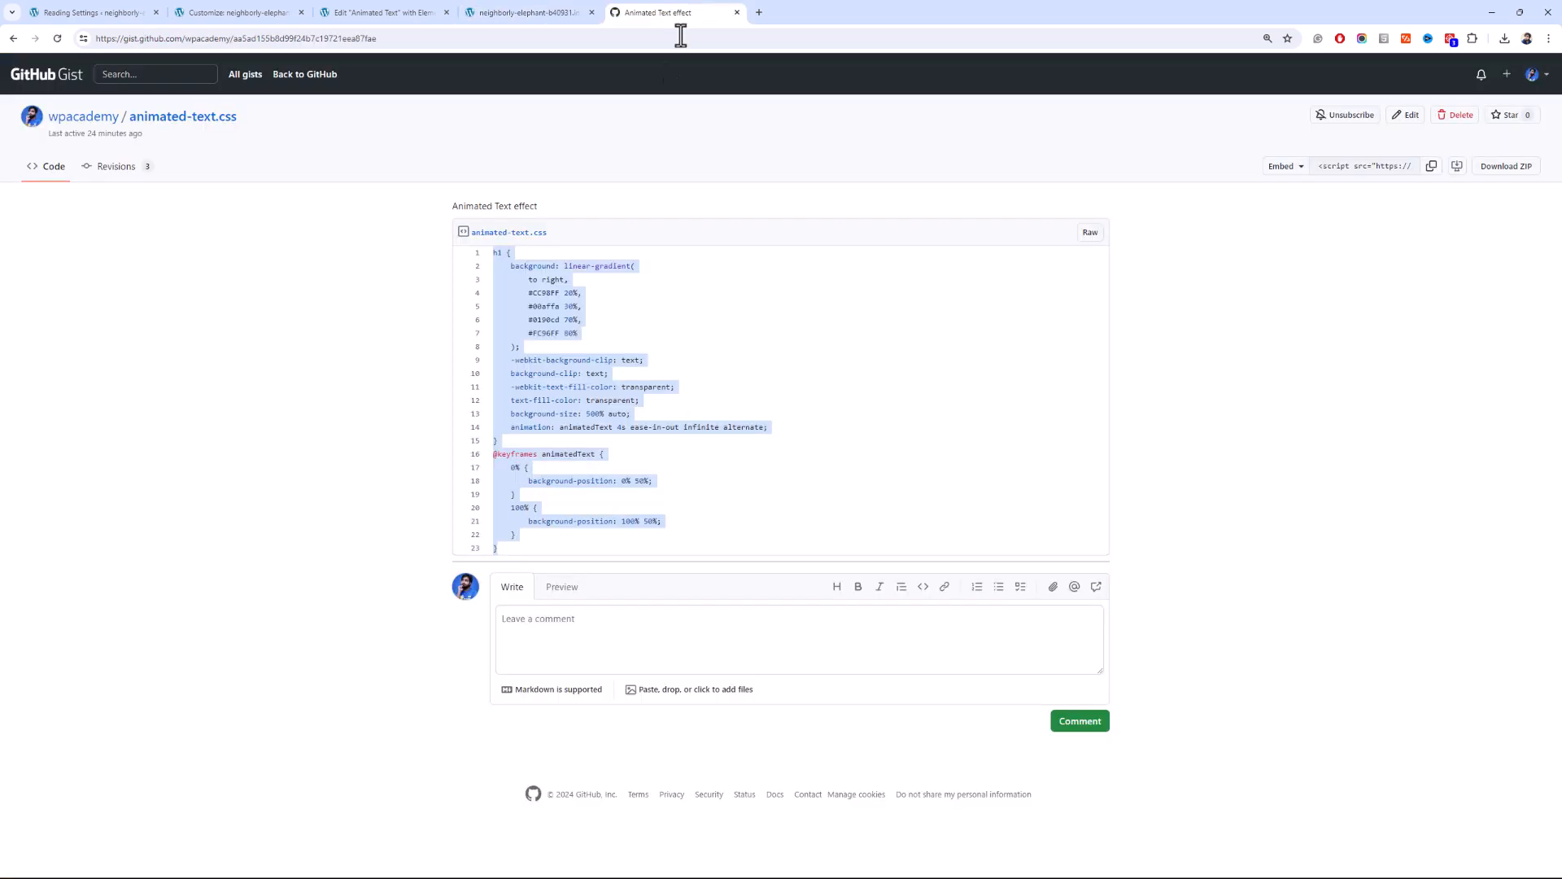
{"action": "left_click", "coordinate": [563, 418]}
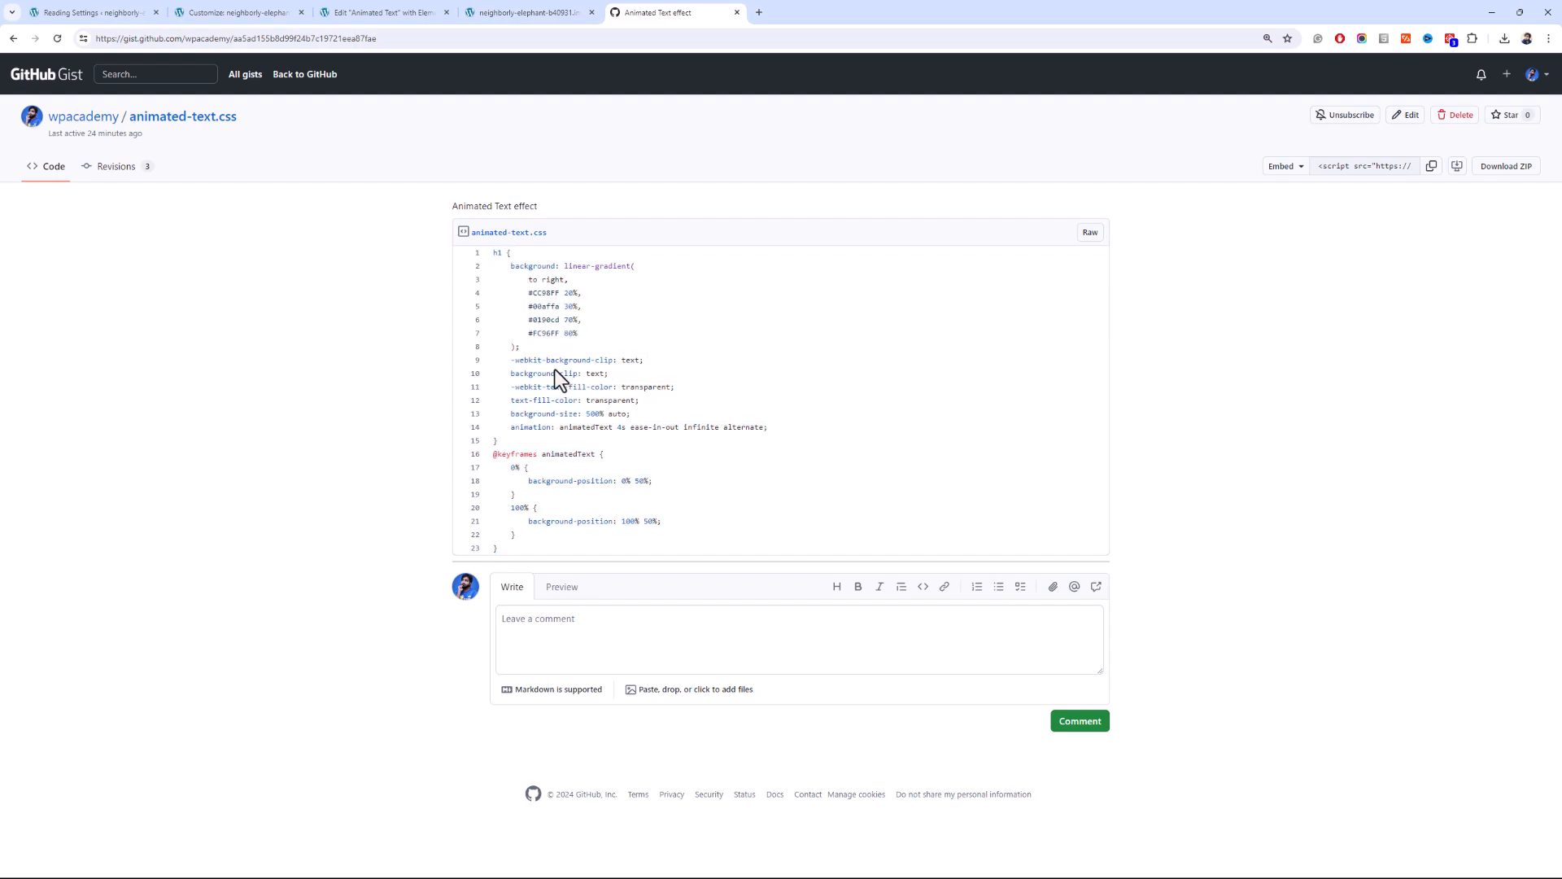
{"action": "left_click", "coordinate": [535, 12]}
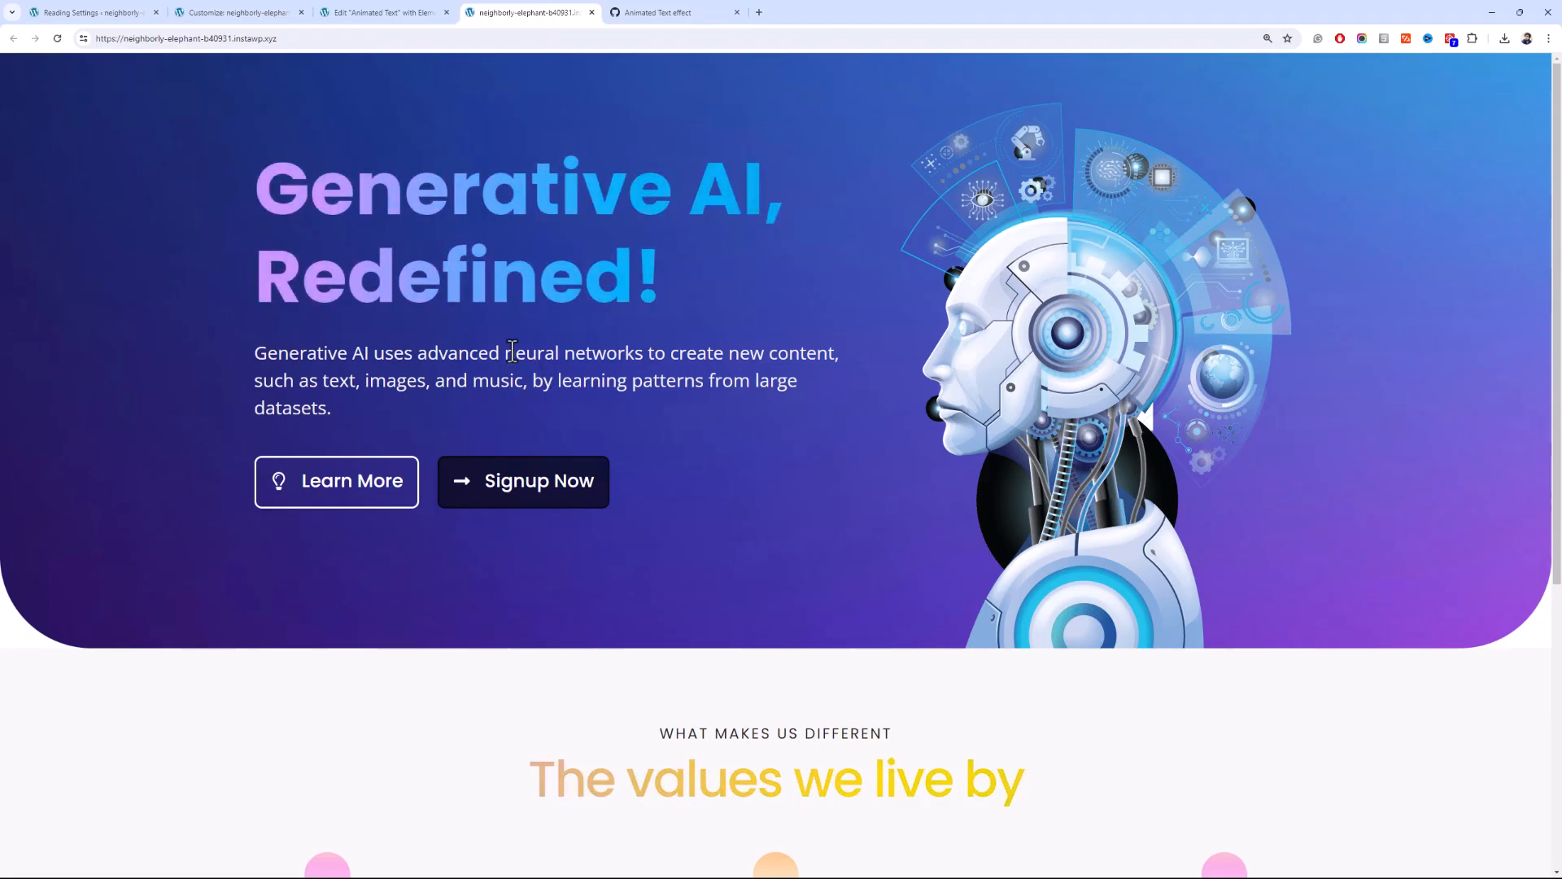